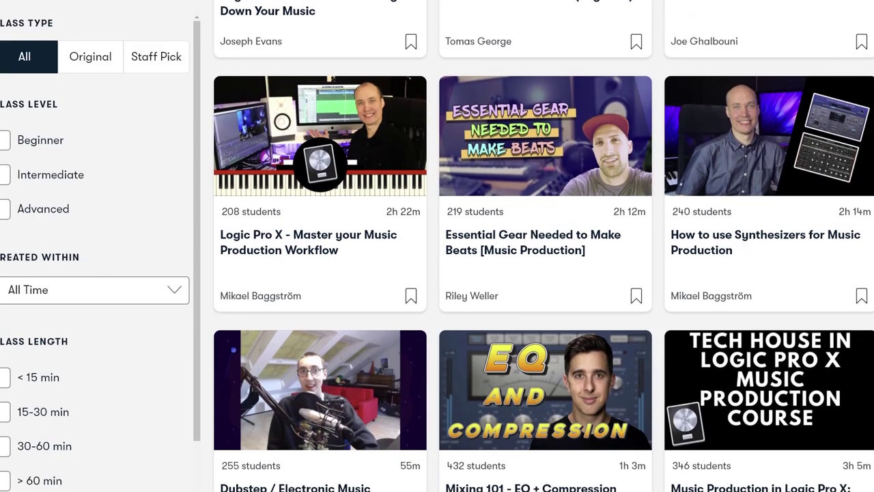
# Scroll the music production classes down to the FL Studio 201, iPad Music and Cubase classes.
pyautogui.scroll(-5, 539, 273)
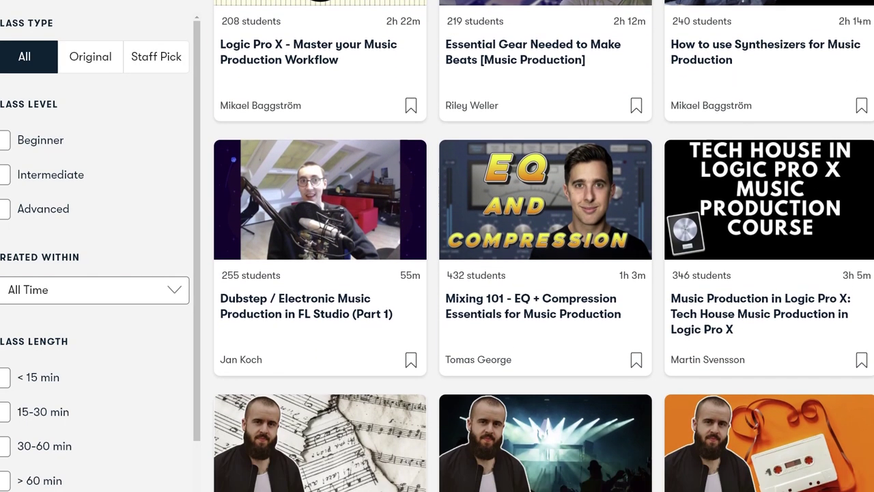
pyautogui.scroll(-4, 539, 273)
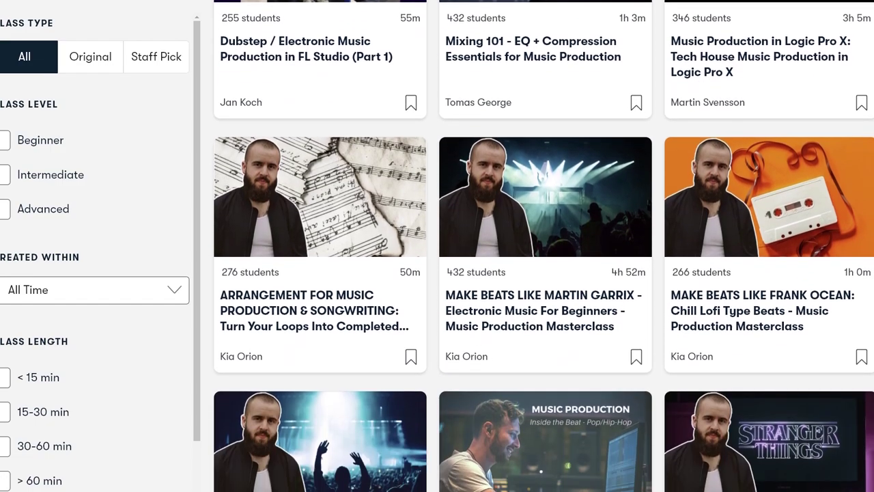
pyautogui.scroll(-4, 539, 273)
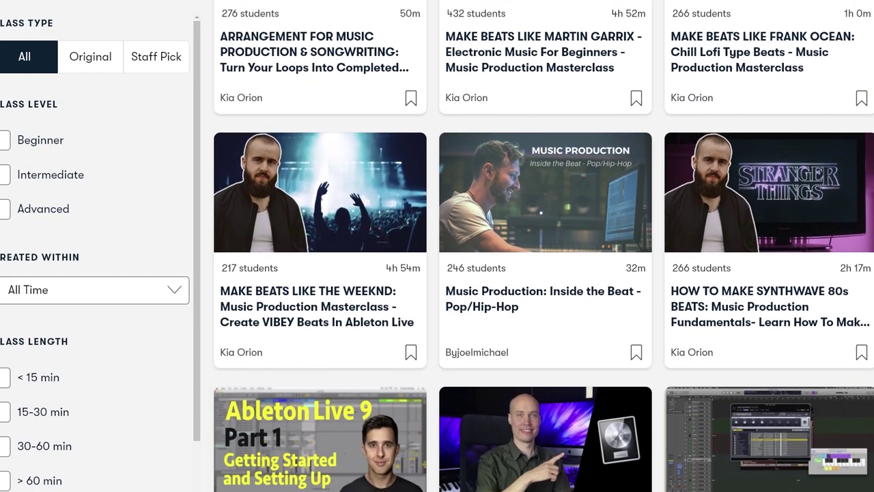
pyautogui.scroll(-4, 540, 273)
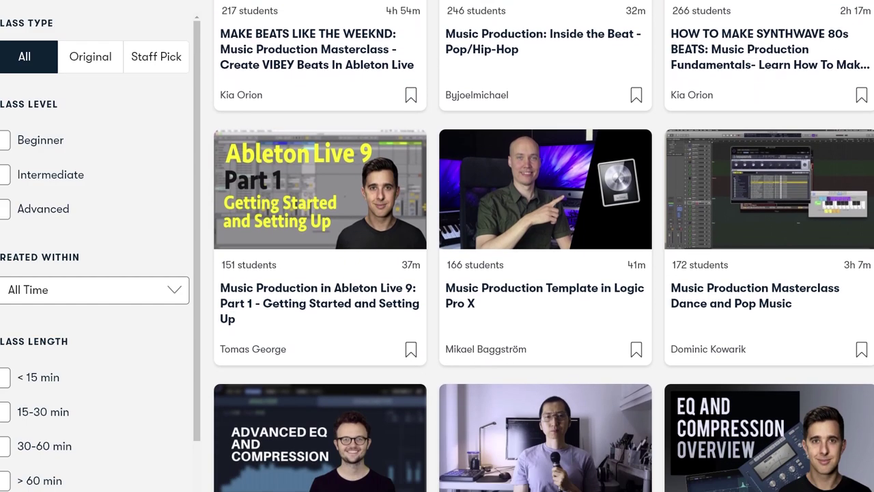
pyautogui.scroll(-4, 539, 273)
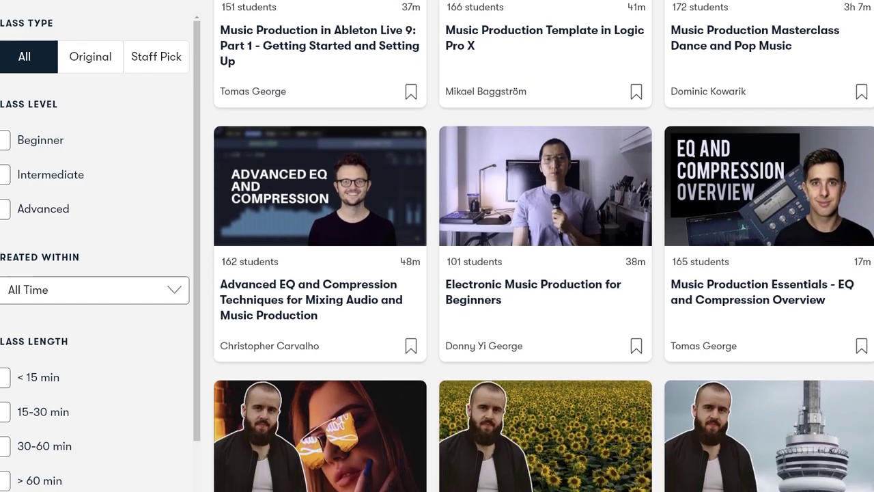
pyautogui.scroll(-4, 540, 273)
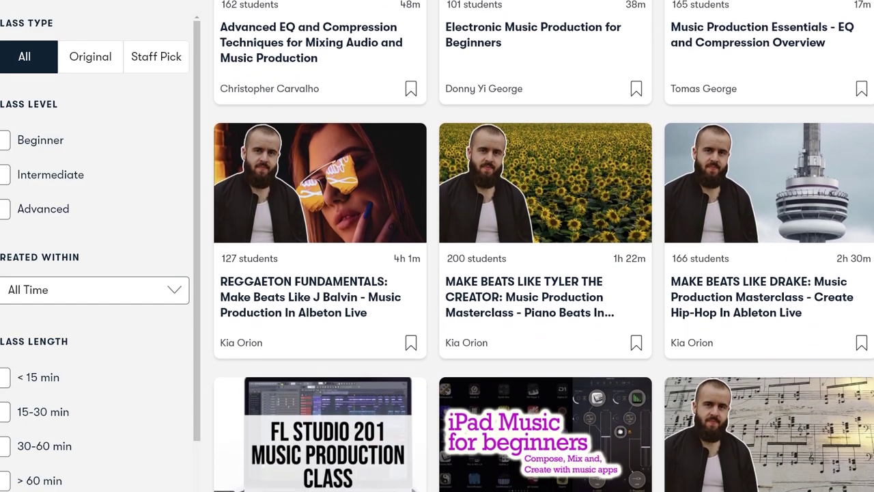
pyautogui.scroll(-4, 539, 273)
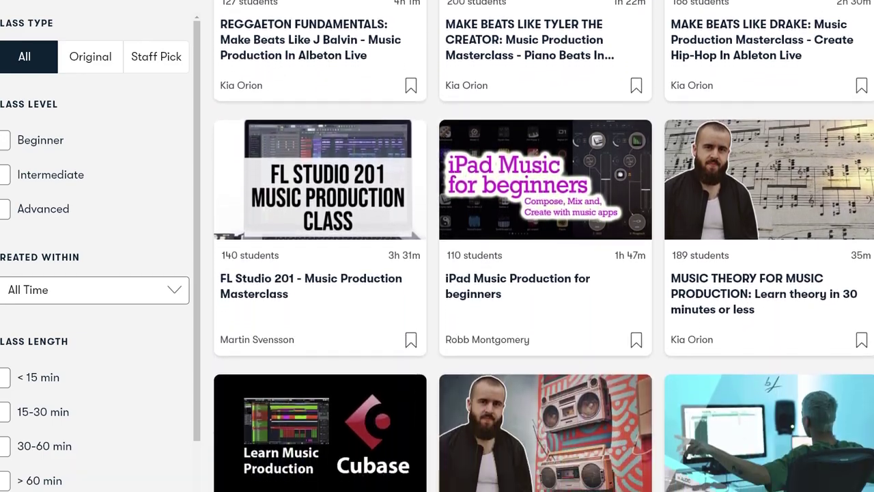
pyautogui.scroll(-1, 539, 273)
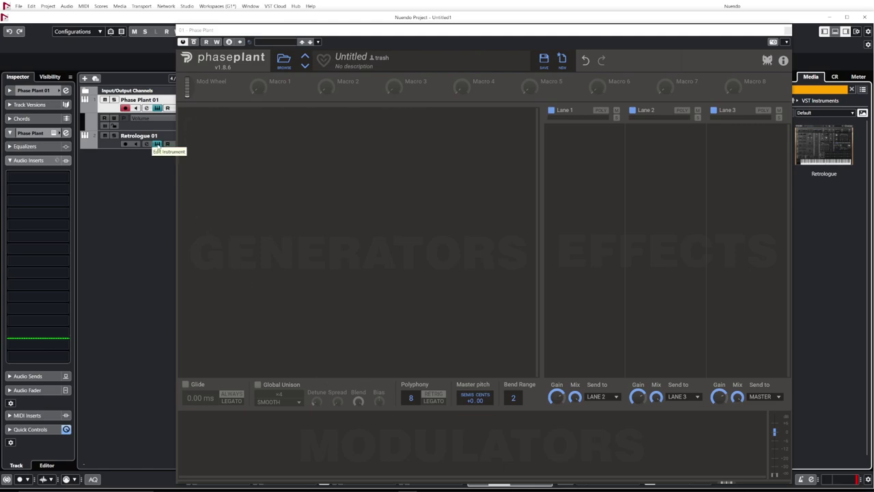
pyautogui.click(157, 145)
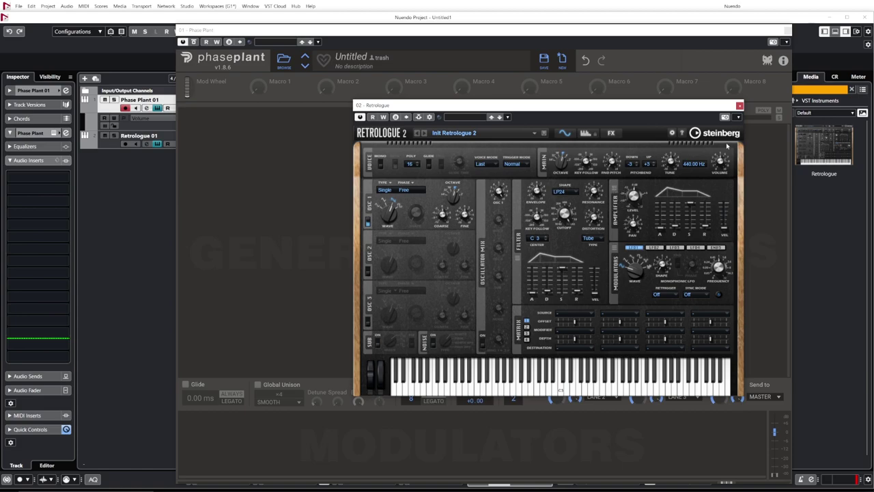
pyautogui.click(738, 106)
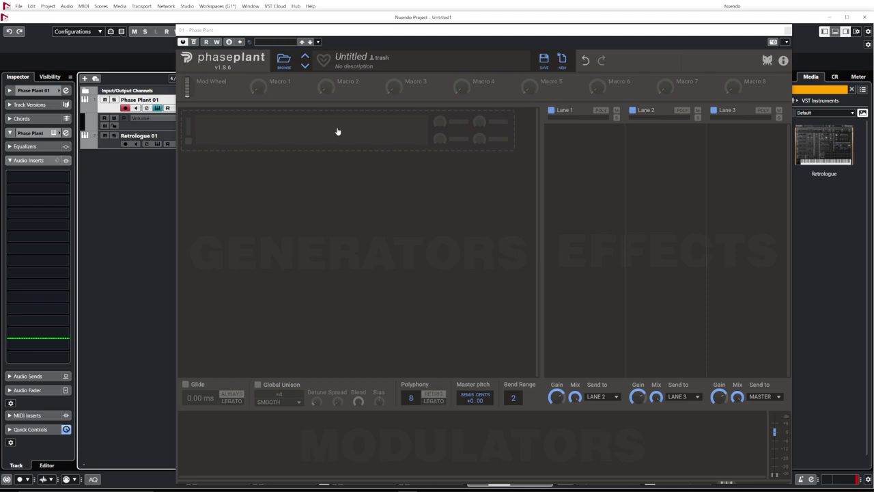
pyautogui.click(336, 139)
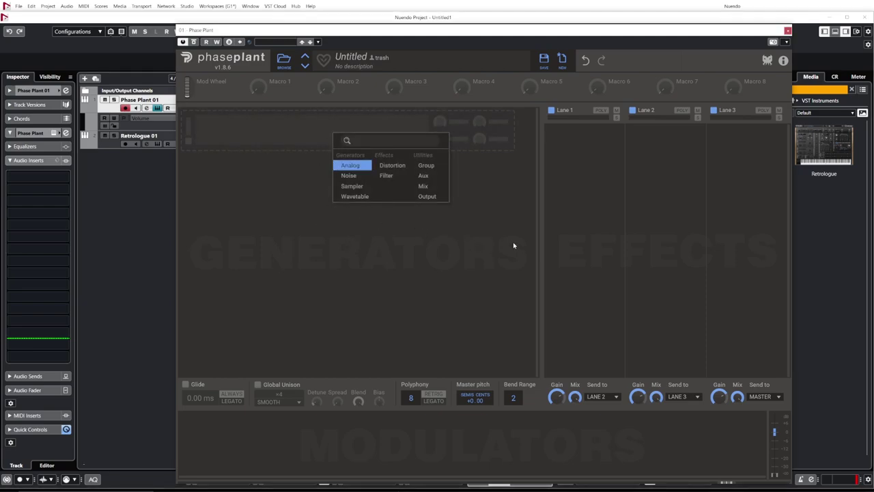
pyautogui.click(531, 239)
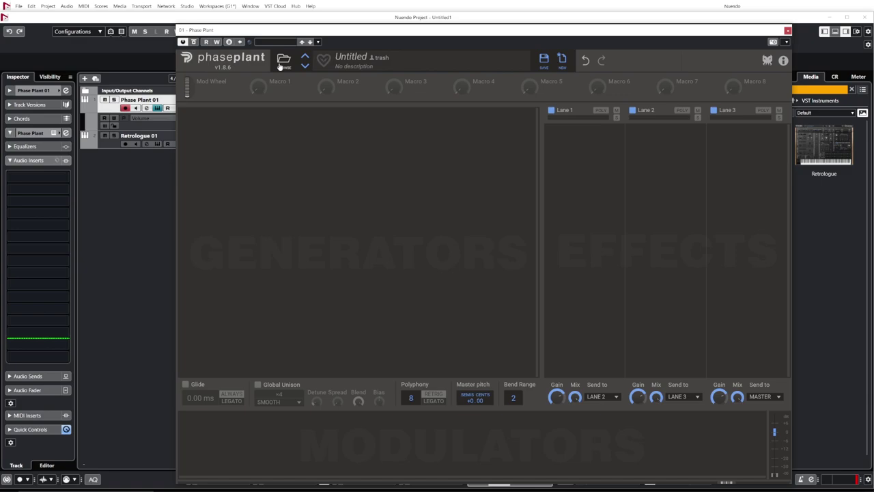
# In the preset browser, audition Bass Hard presets from Bass Phase through Garage Bass.
pyautogui.click(282, 62)
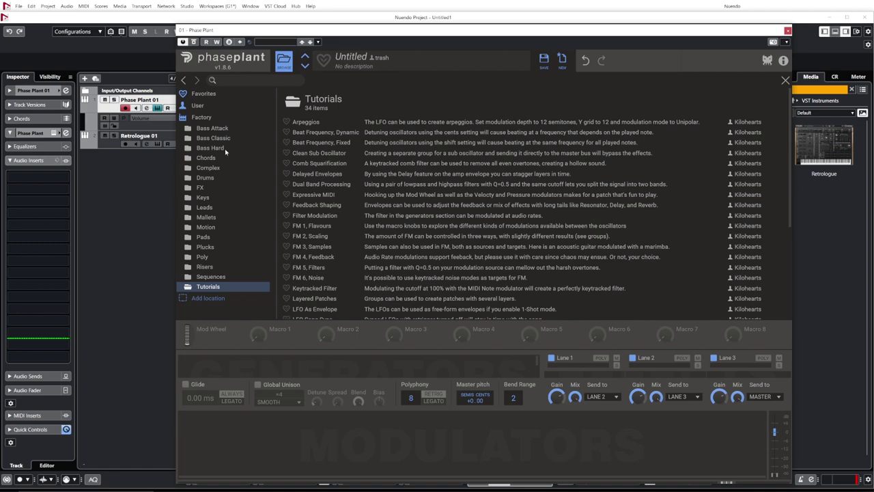
pyautogui.click(205, 148)
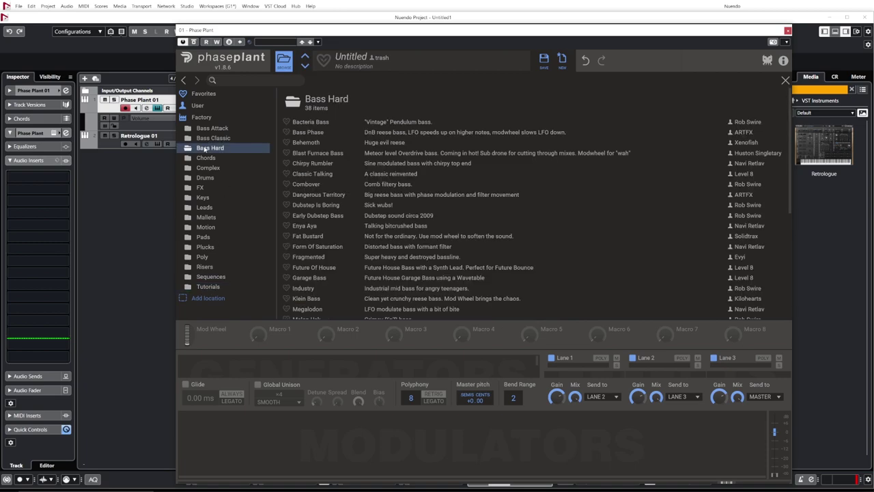
pyautogui.click(324, 134)
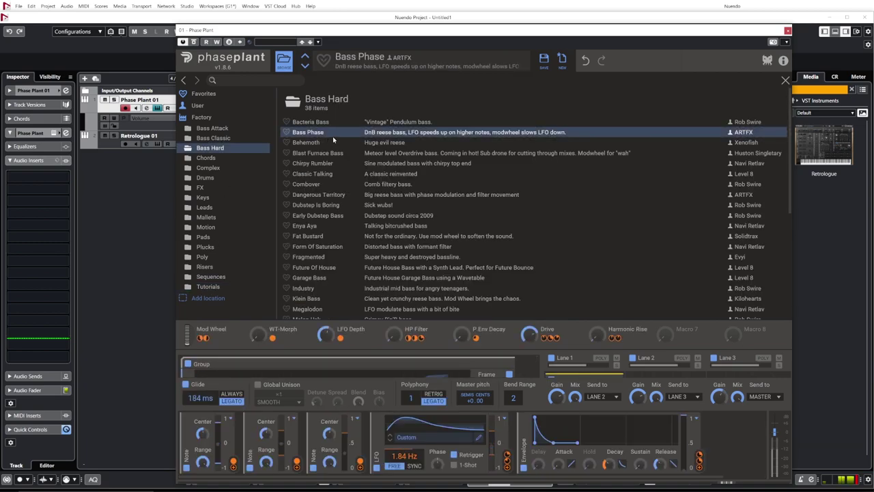
pyautogui.click(334, 142)
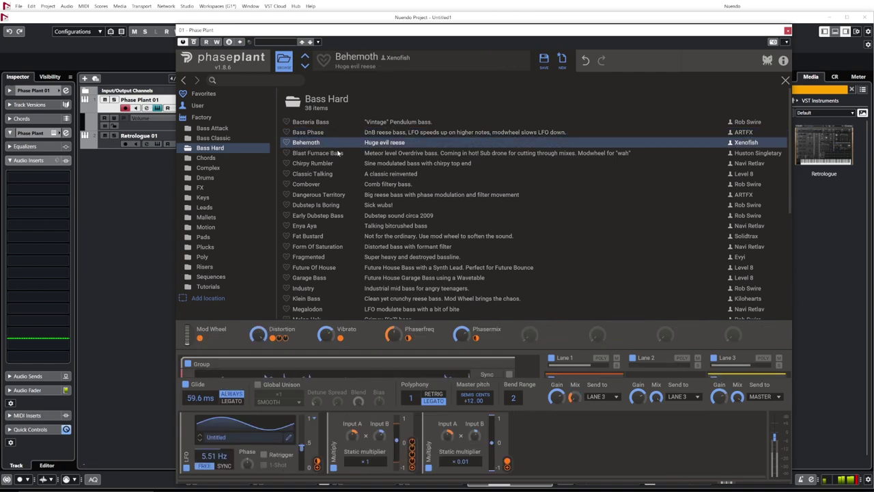
pyautogui.click(325, 154)
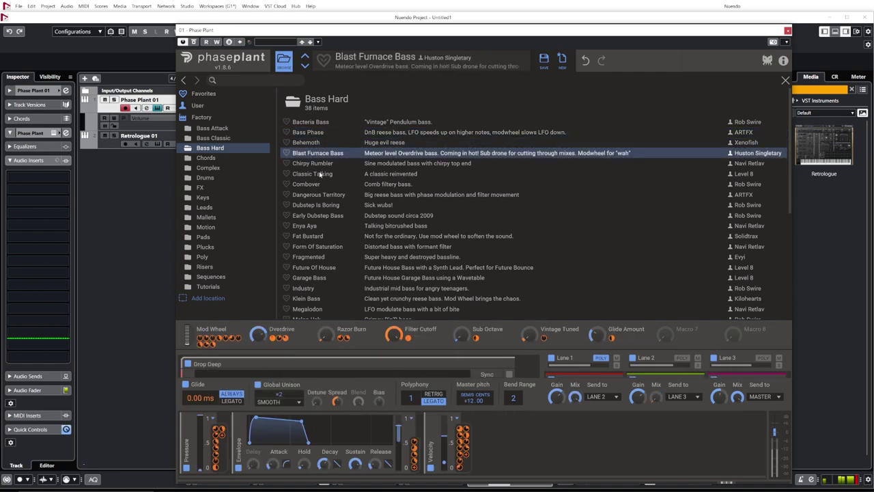
pyautogui.click(319, 175)
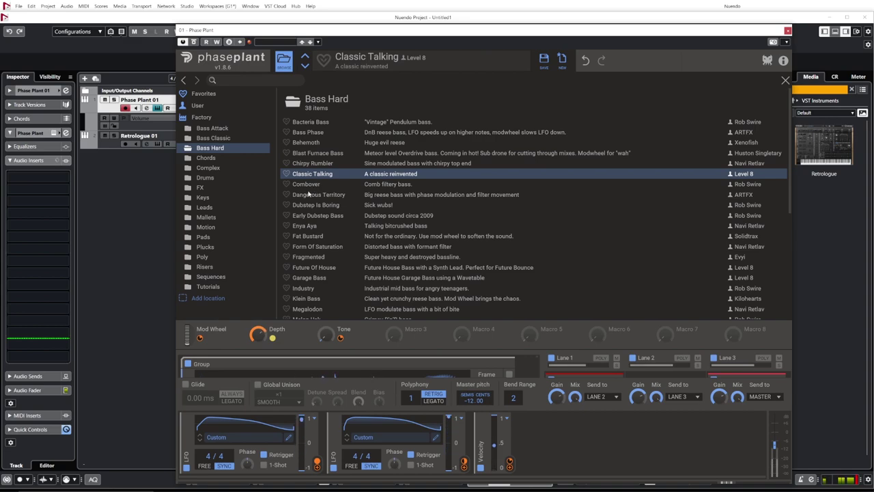
pyautogui.click(311, 195)
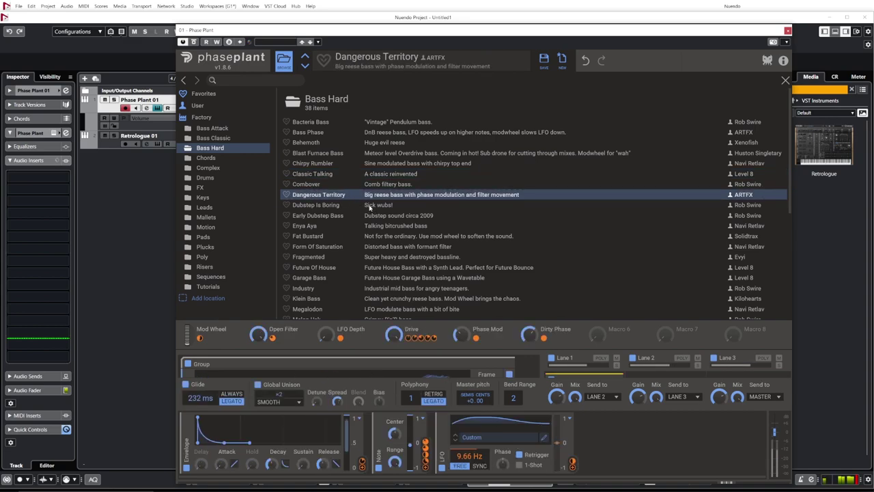
pyautogui.click(330, 216)
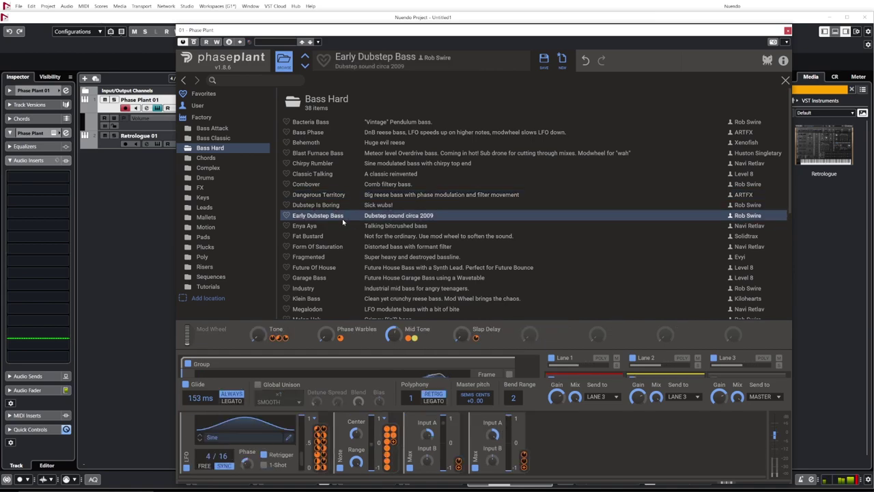
pyautogui.click(312, 267)
pyautogui.click(317, 278)
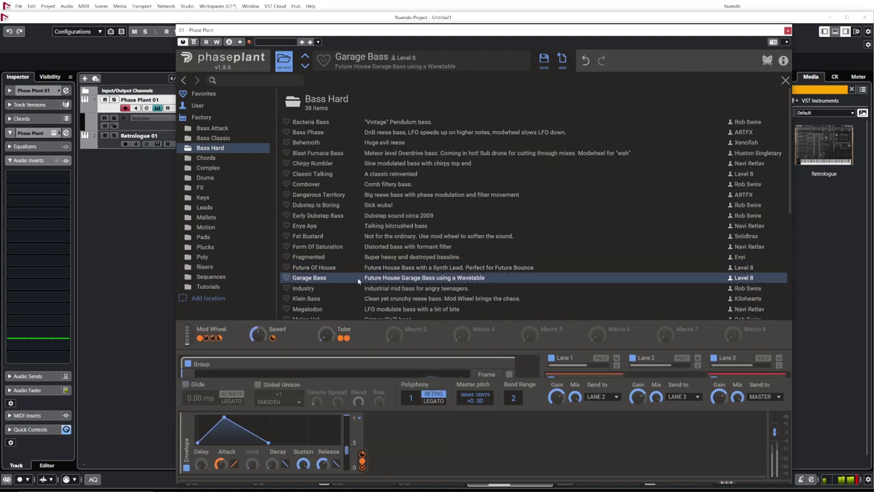
pyautogui.scroll(-4, 355, 273)
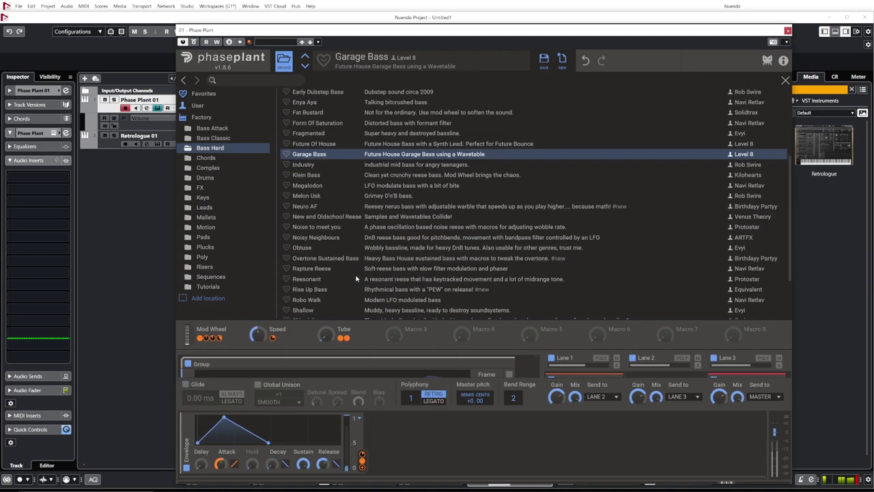
# Audition Complex presets Iconoclast, Lo-Fi Ambient and Spectre At The Gate, ending on Velocity Syntar.
pyautogui.click(208, 167)
pyautogui.click(305, 210)
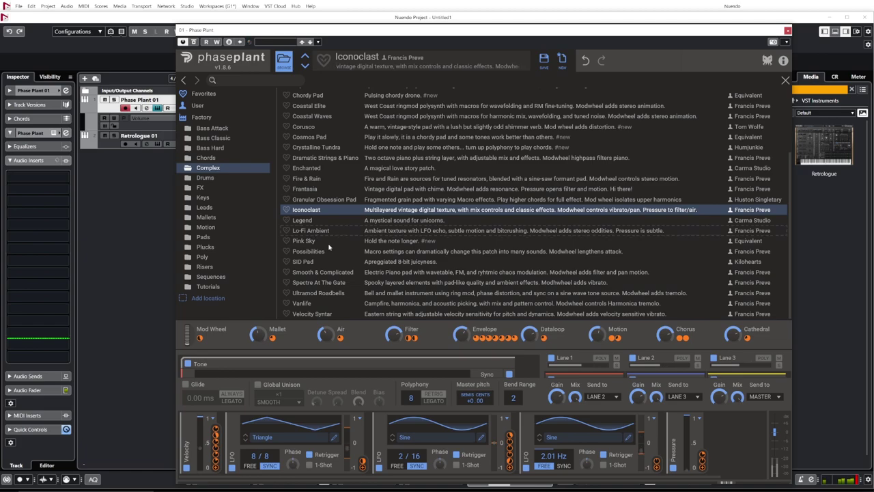
pyautogui.click(316, 231)
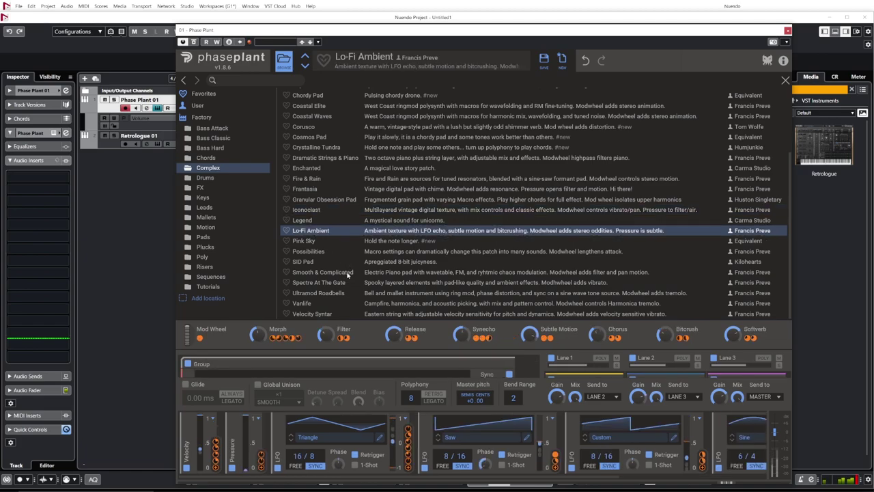
pyautogui.click(318, 282)
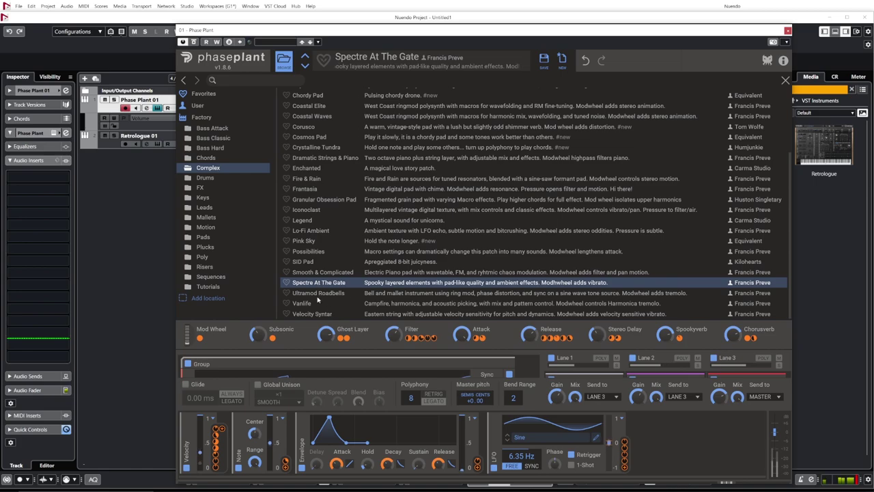
pyautogui.click(353, 311)
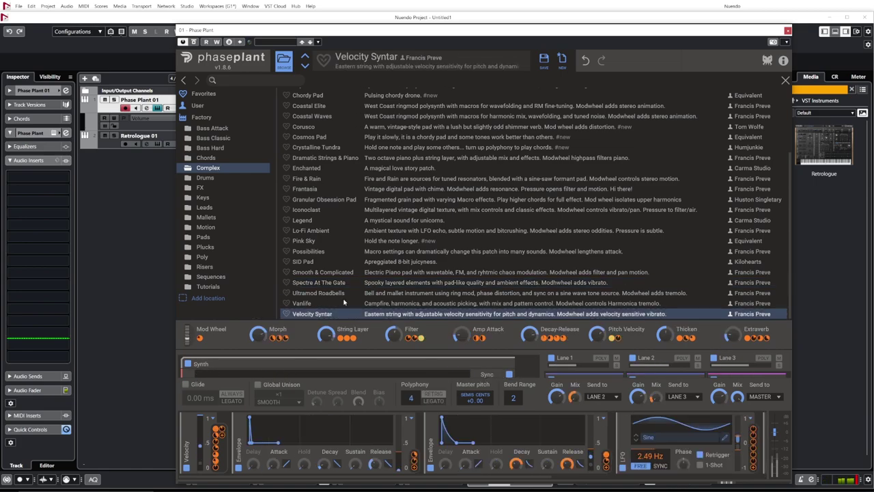
# Audition Drums presets from Electronic Snare through That R Drum, ending on Rob's Kick.
pyautogui.click(207, 177)
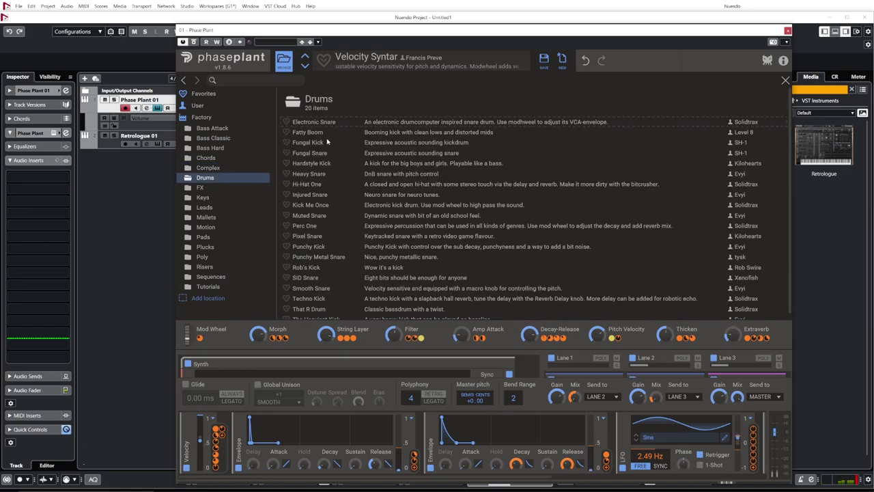
pyautogui.press('Down')
pyautogui.press('Down')
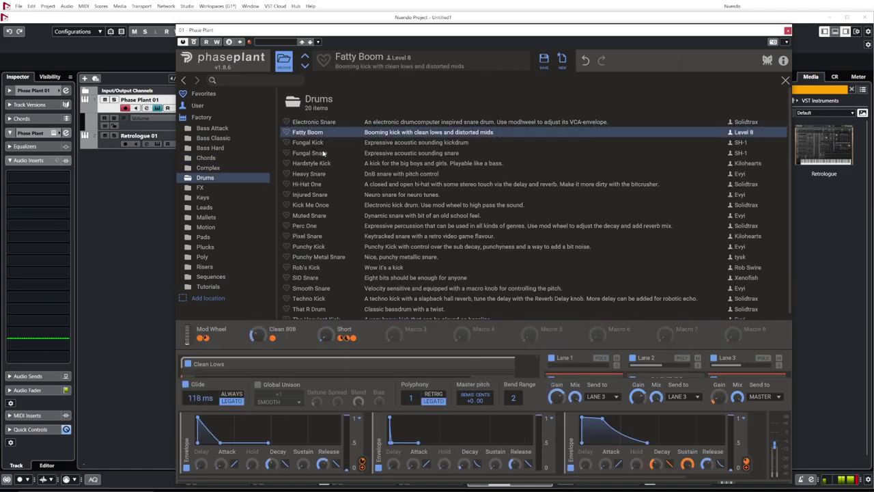
pyautogui.press('Down')
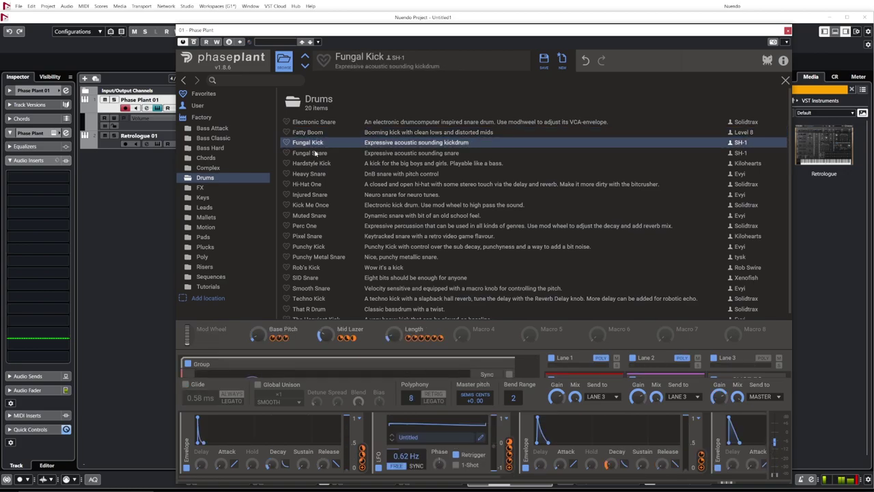
pyautogui.press('Down')
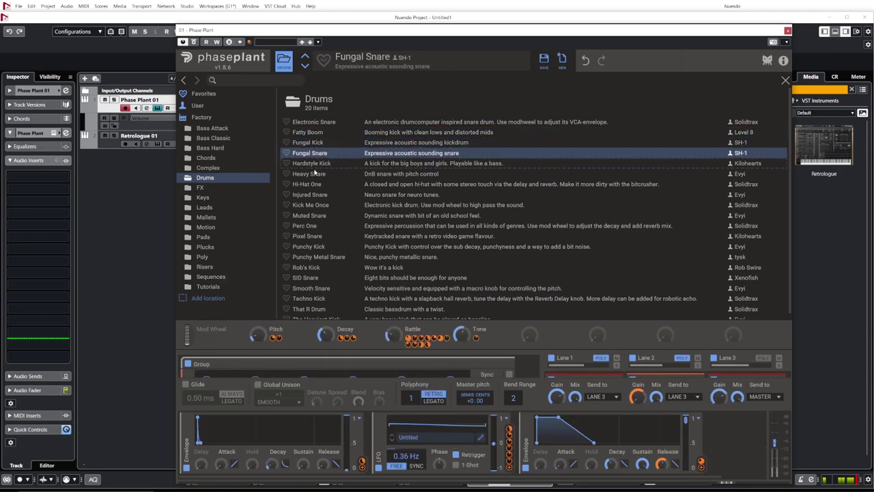
pyautogui.press('Down')
pyautogui.press('Down')
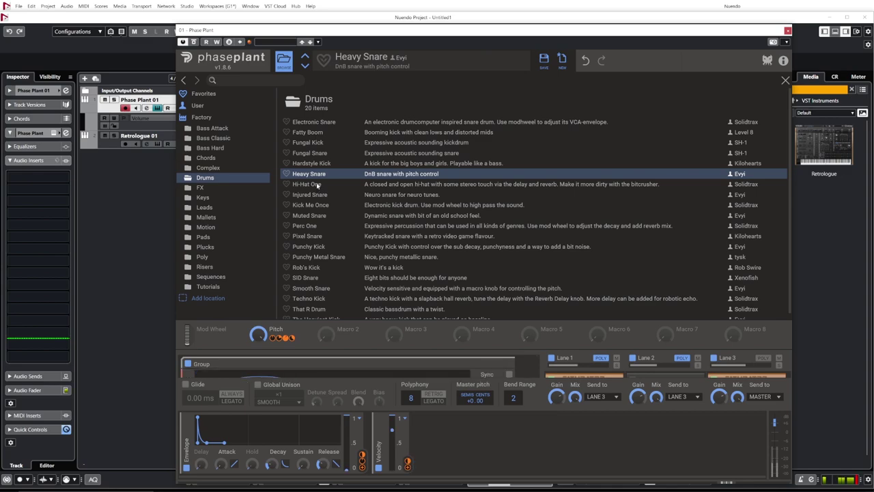
pyautogui.click(317, 185)
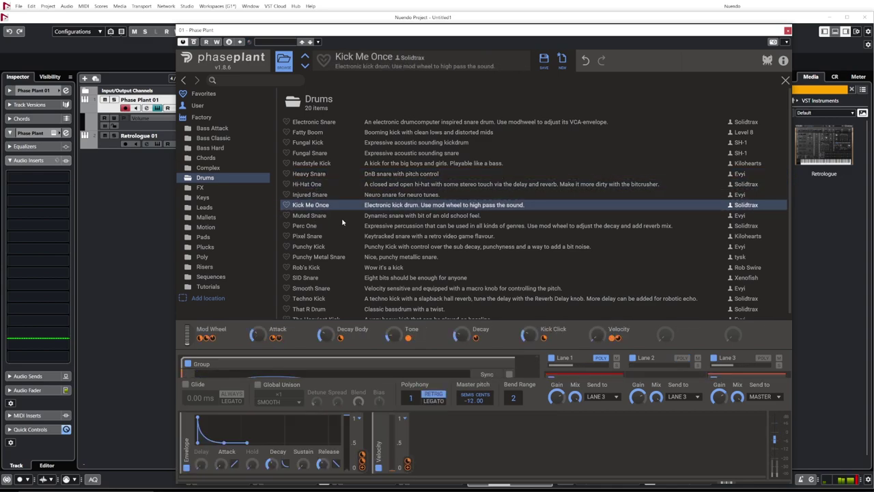
pyautogui.scroll(-1, 342, 217)
pyautogui.click(364, 314)
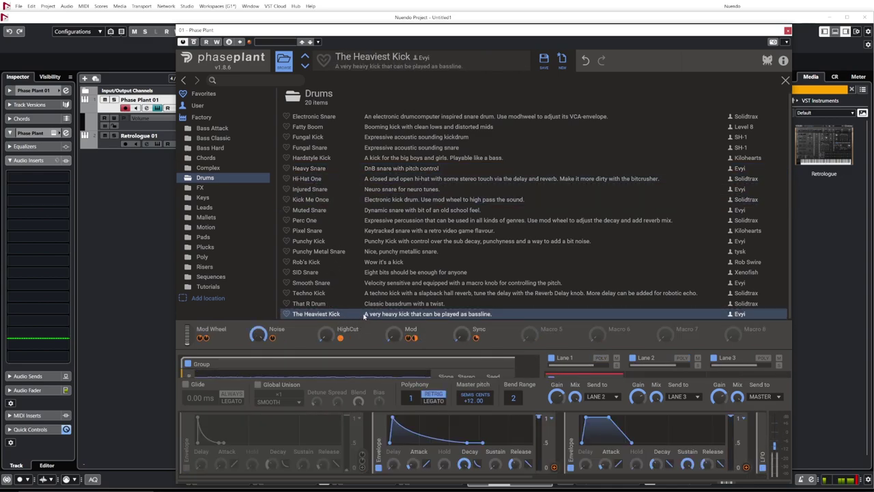
pyautogui.click(311, 303)
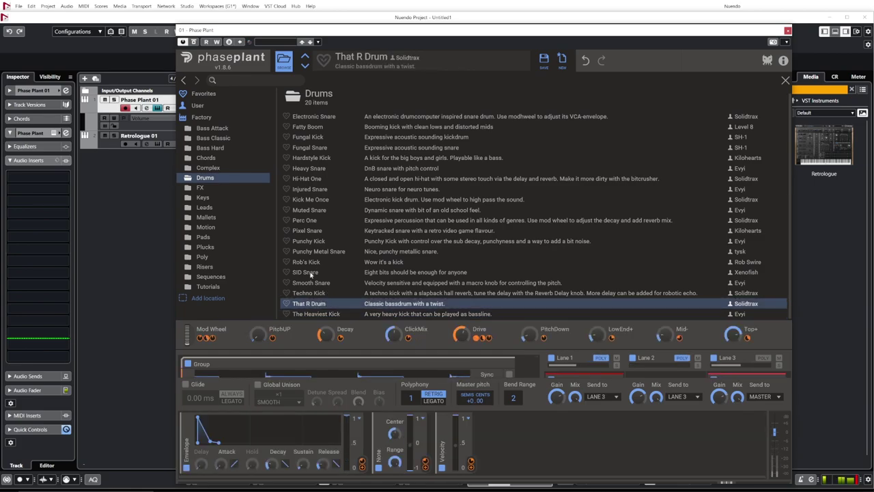
pyautogui.click(311, 262)
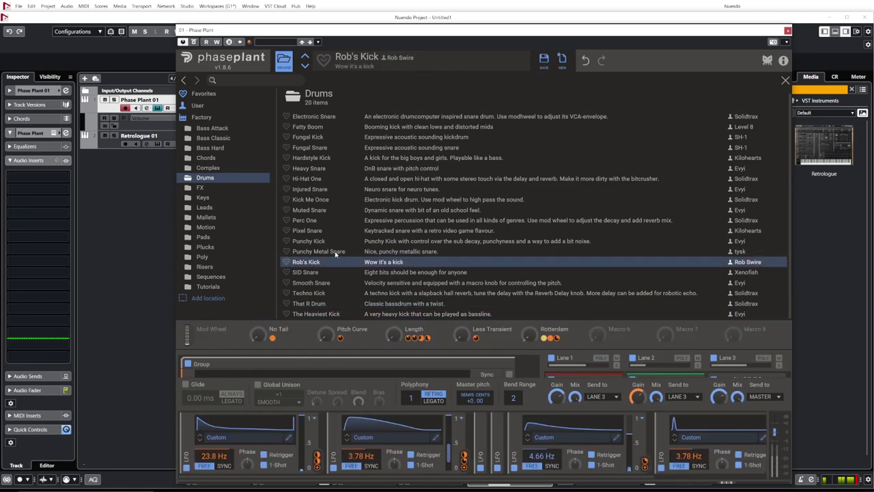
# Audition FX presets from Alien Hovercraft to They Have Arrived.
pyautogui.click(200, 187)
pyautogui.click(317, 123)
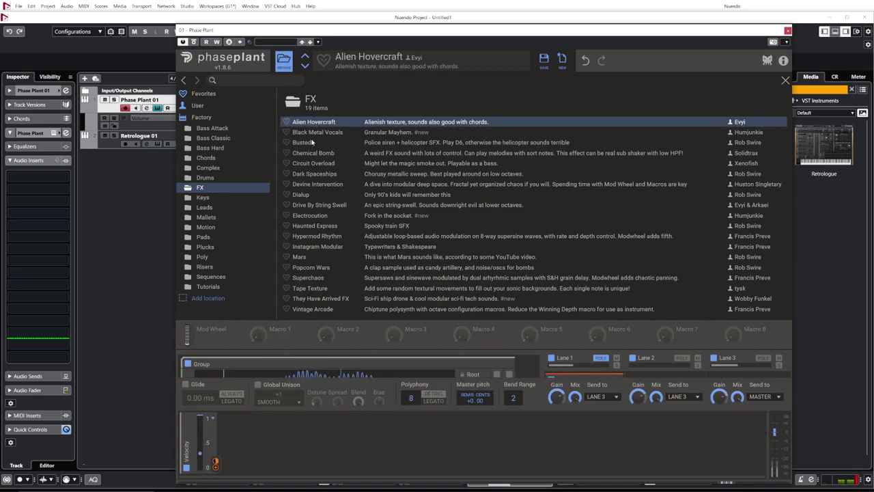
pyautogui.click(305, 152)
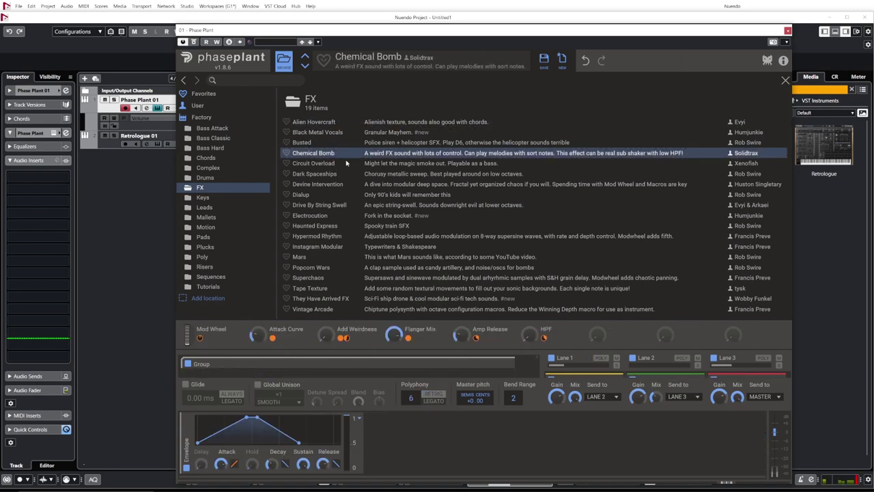
pyautogui.click(314, 205)
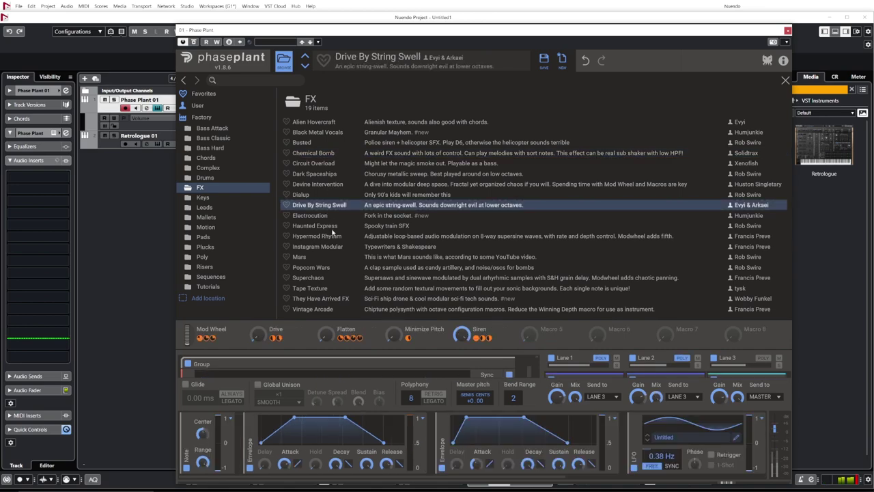
pyautogui.click(309, 216)
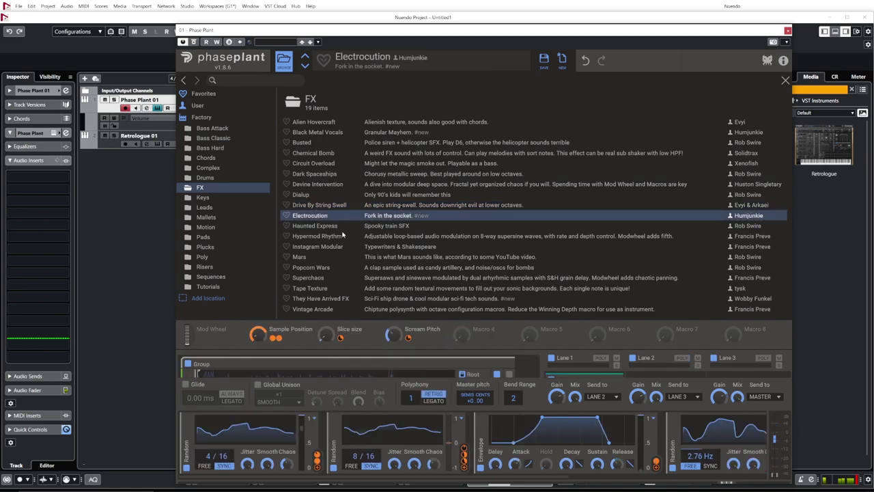
pyautogui.click(316, 287)
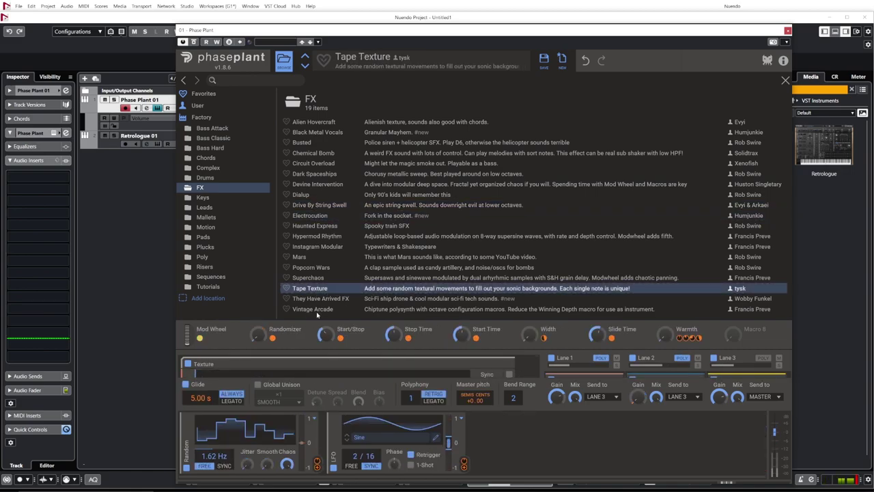
pyautogui.click(318, 310)
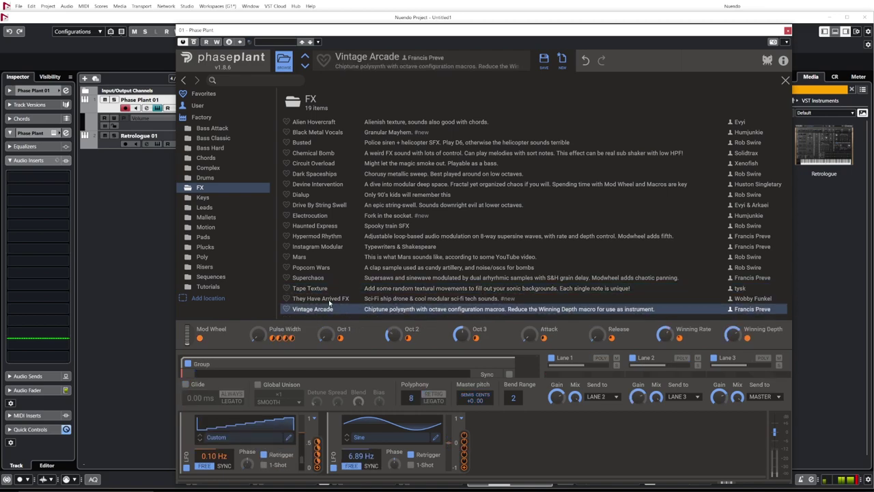
pyautogui.click(329, 301)
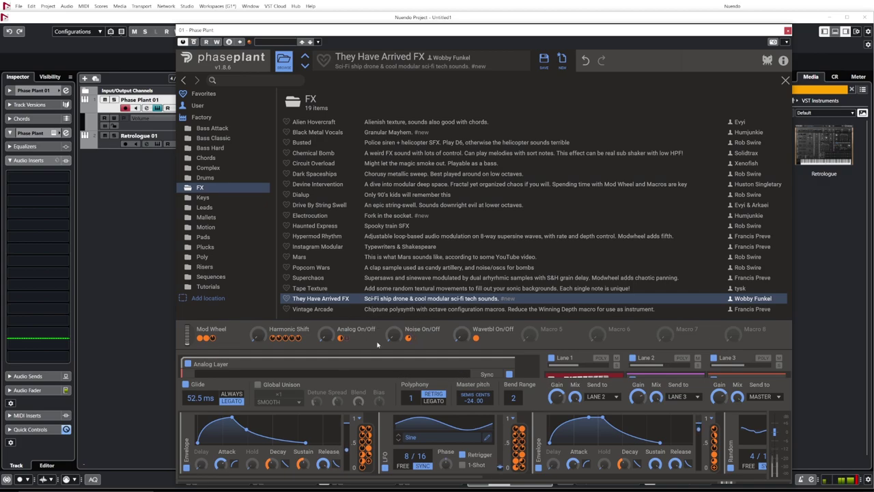
# Audition Keys presets Delightful Keys, Francis' Magic Piano and Hurdy Gurdy.
pyautogui.click(204, 197)
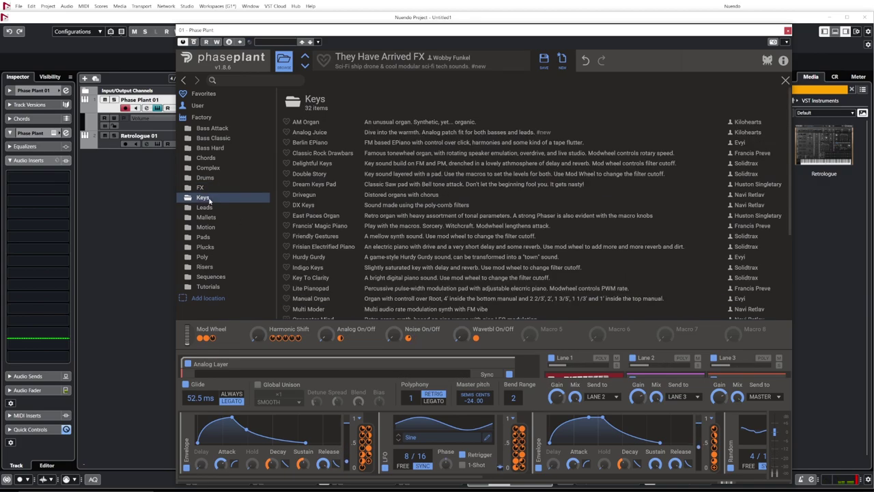
pyautogui.click(308, 167)
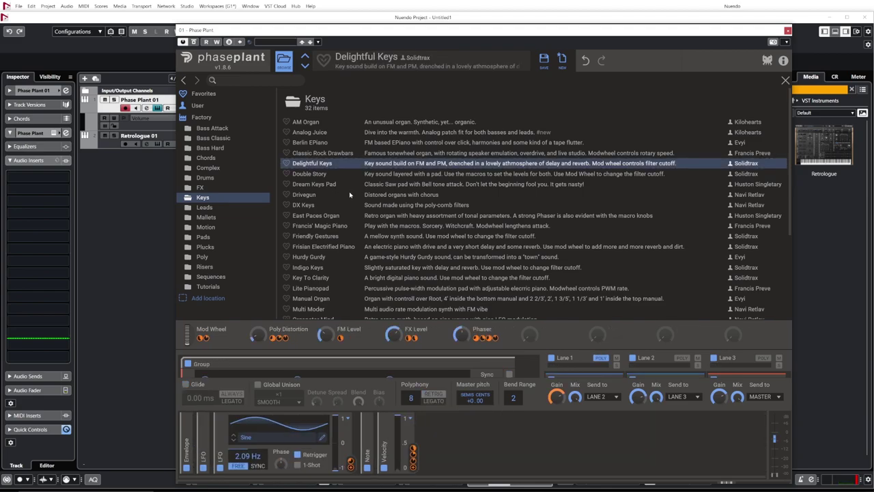
pyautogui.click(325, 225)
pyautogui.click(307, 257)
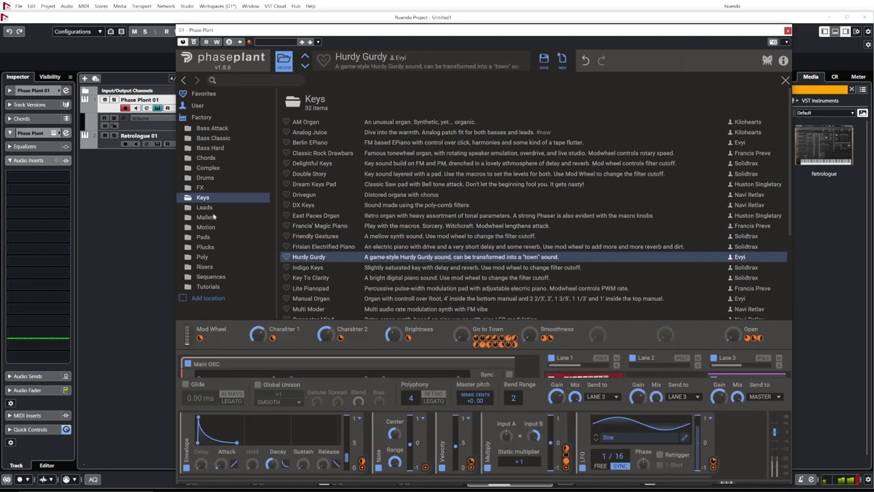
# Audition Leads presets Anthem For Liberty, Da Plant, Eight And A Half and Hawkwind Lead.
pyautogui.click(203, 207)
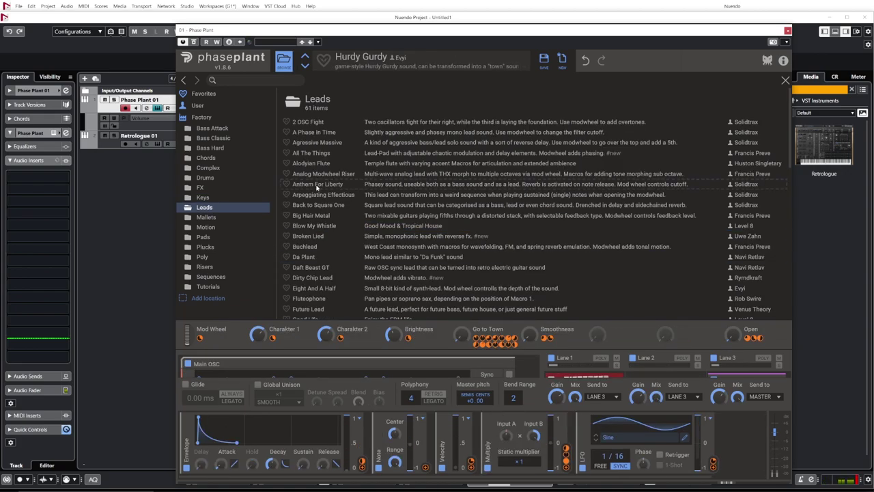
pyautogui.click(300, 184)
pyautogui.click(305, 256)
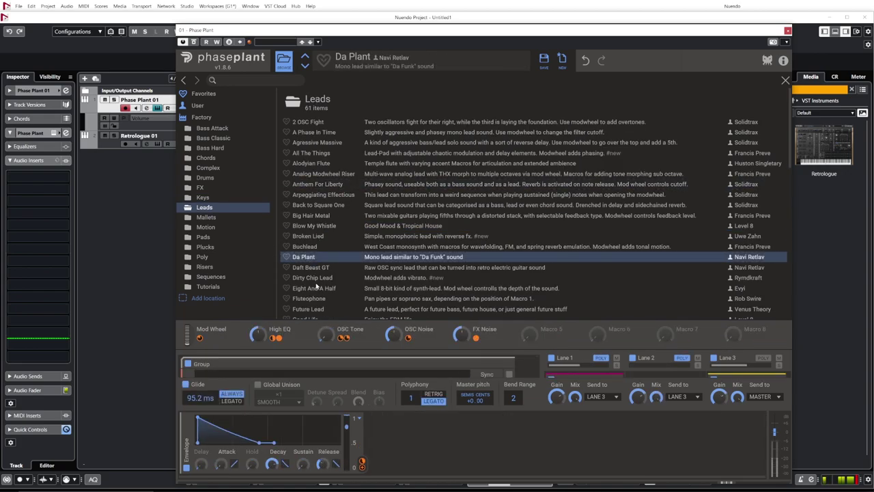
pyautogui.click(307, 287)
pyautogui.scroll(-5, 304, 244)
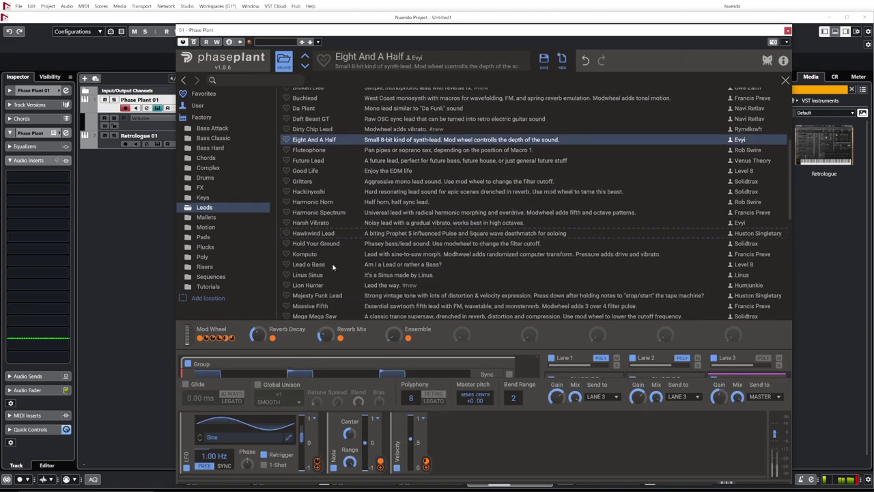
pyautogui.click(308, 233)
# Audition Mallets presets from Jazzybelle and Mirror Bells through Video Bell.
pyautogui.click(207, 217)
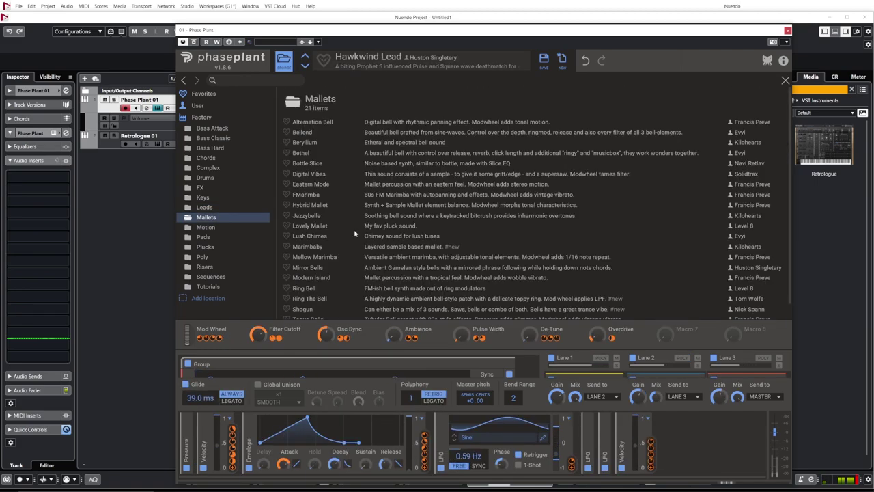
pyautogui.click(315, 215)
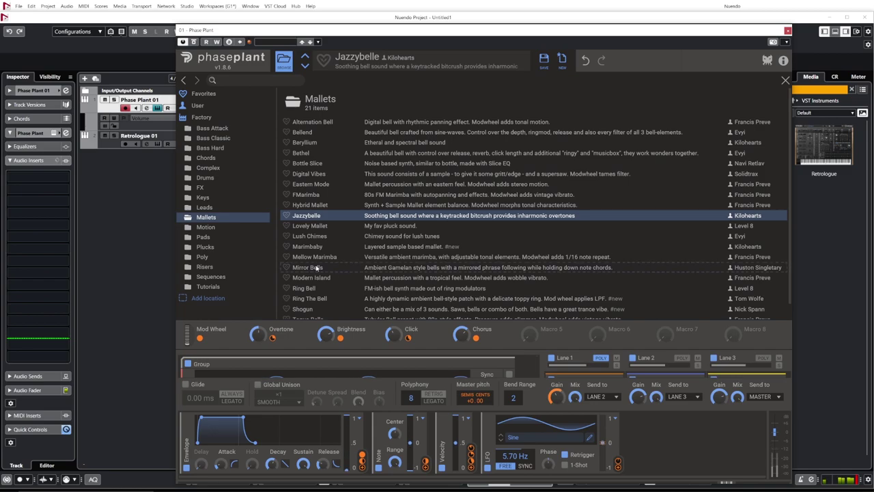
pyautogui.click(316, 267)
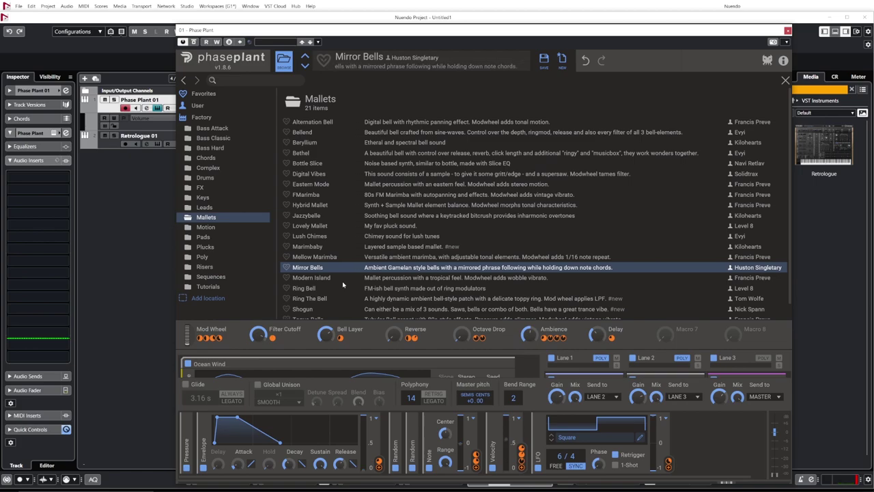
pyautogui.scroll(-1, 307, 220)
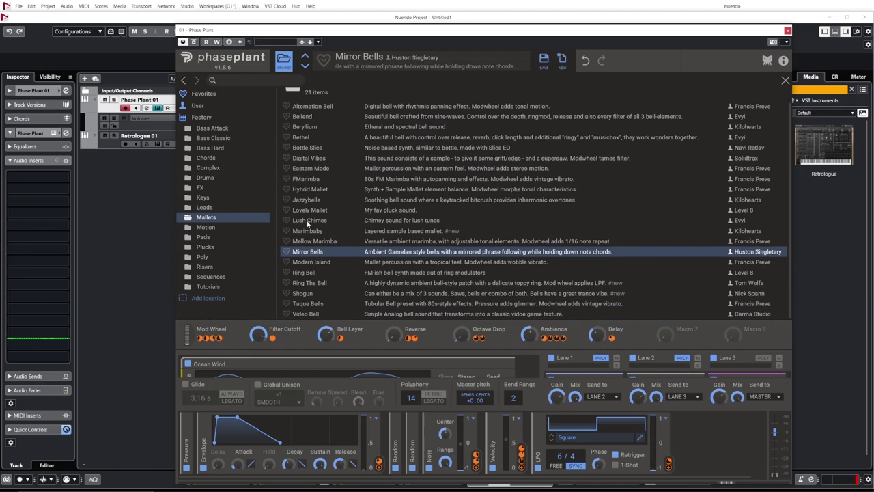
pyautogui.click(314, 271)
pyautogui.click(323, 284)
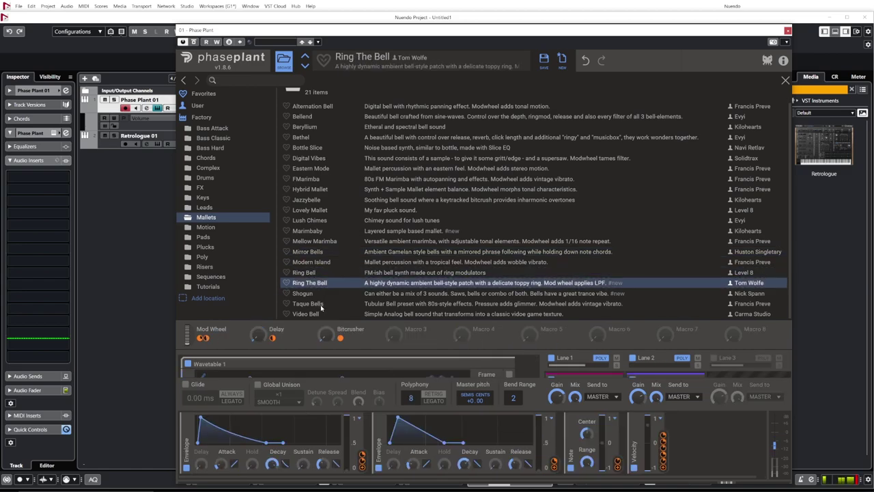
pyautogui.click(321, 305)
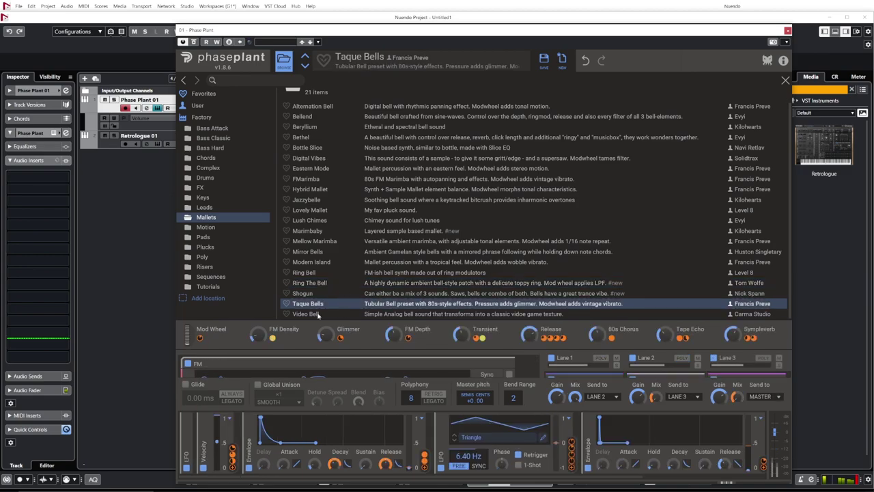
pyautogui.click(321, 312)
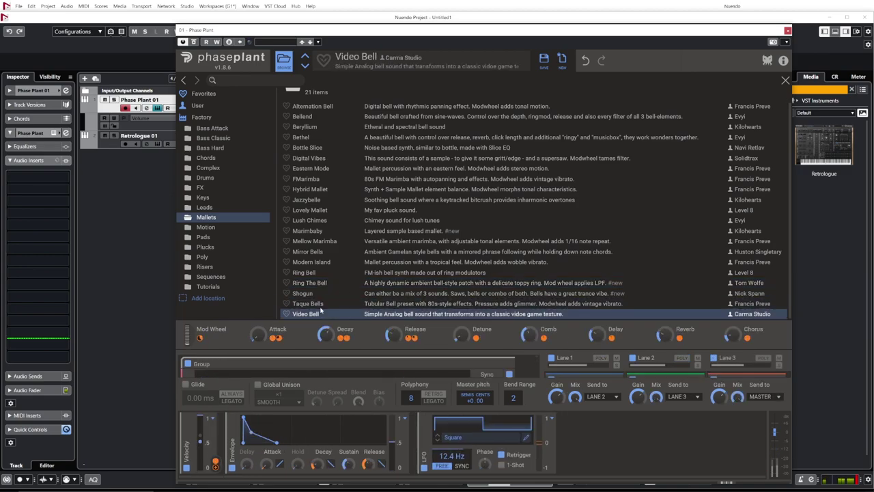
# Audition the Pads preset Dark Venus Pad, then load Future Awareness Pad.
pyautogui.click(223, 238)
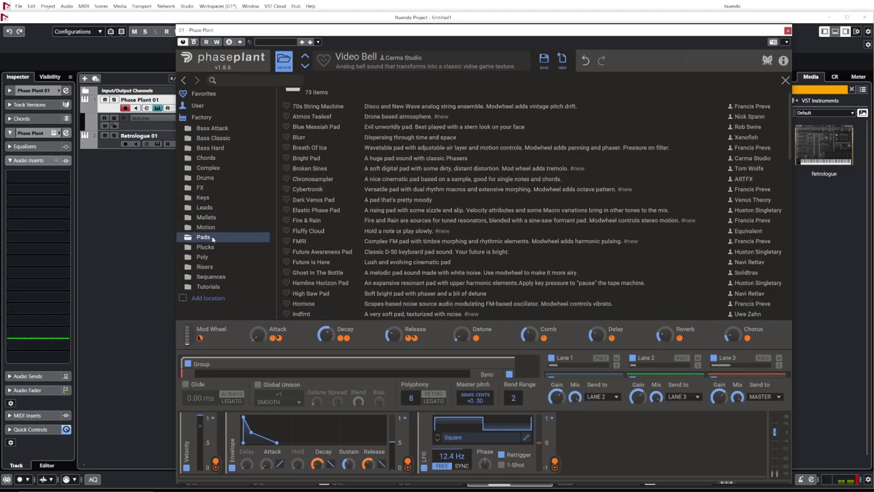
pyautogui.click(307, 201)
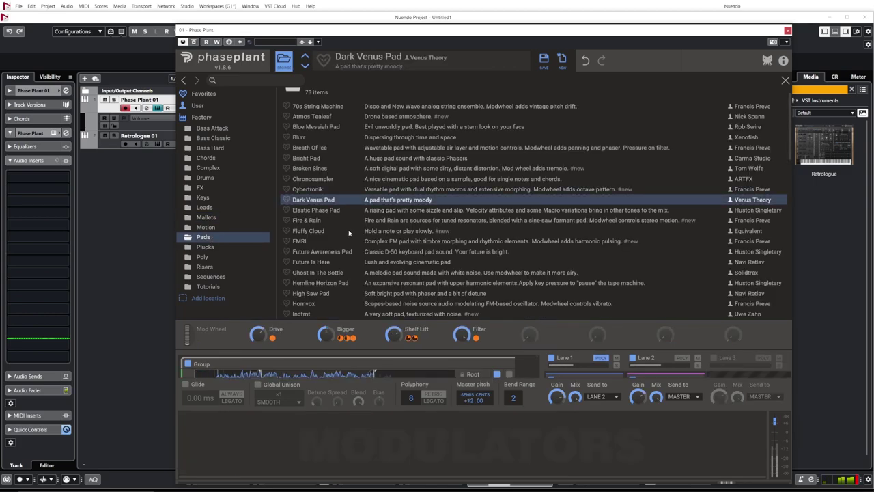
pyautogui.click(330, 252)
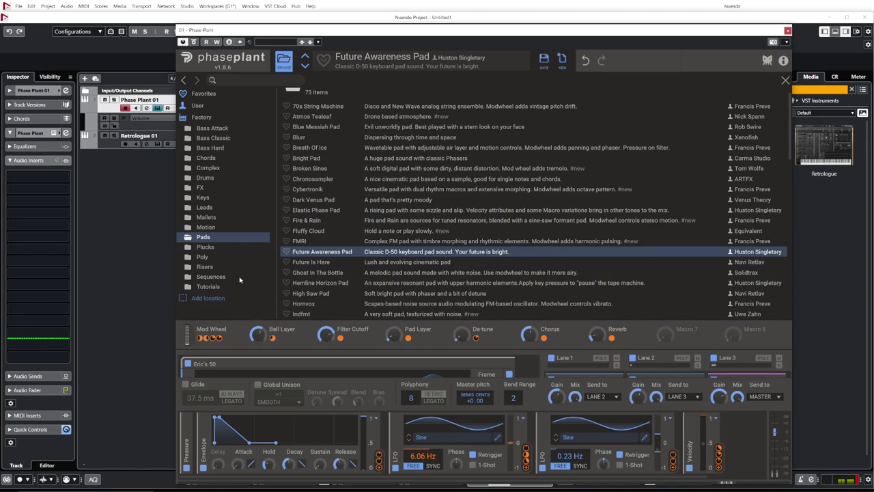
# Audition Tutorials presets Arpeggios, Clean Sub Oscillator and Dual Band Processing, ending on FM 1, Flavours.
pyautogui.click(210, 287)
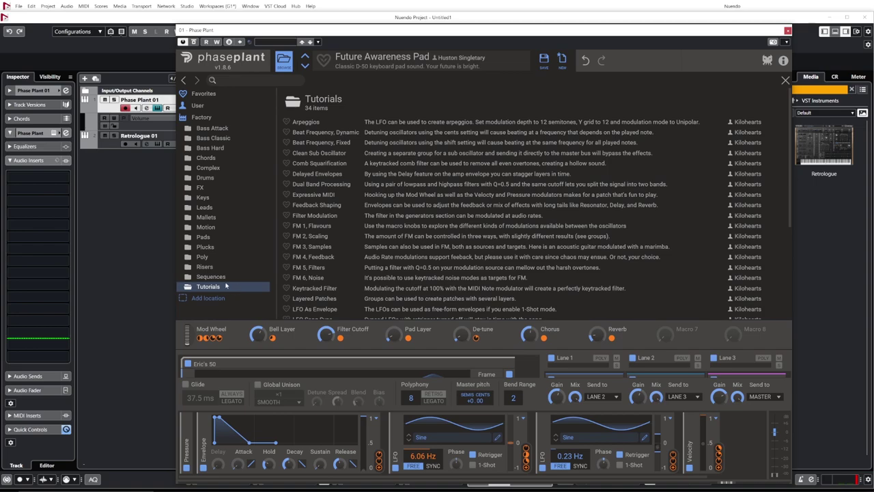
pyautogui.click(307, 122)
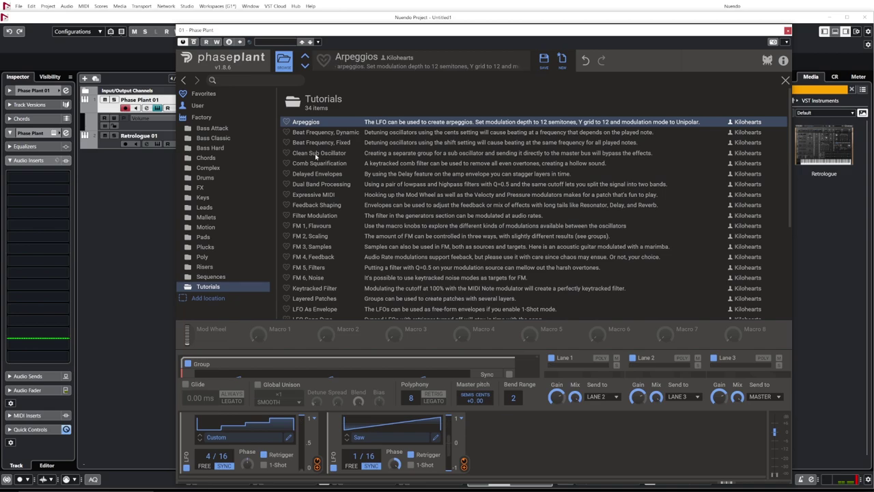
pyautogui.click(357, 153)
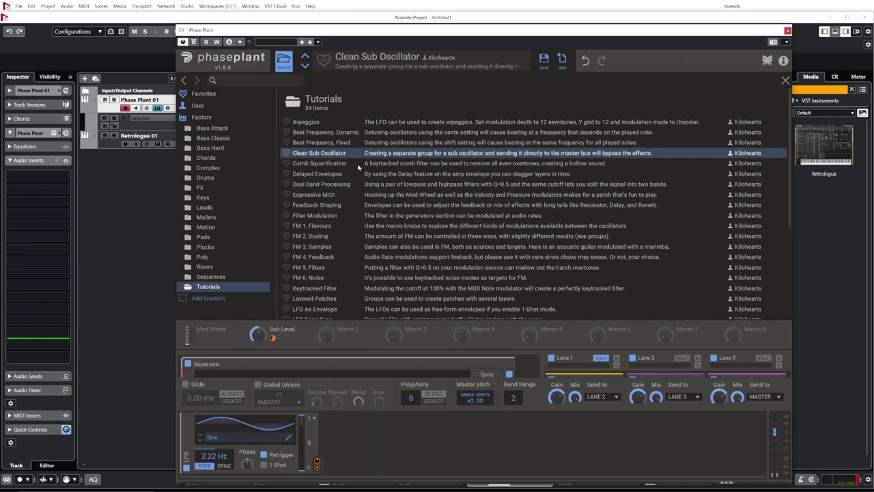
pyautogui.click(327, 184)
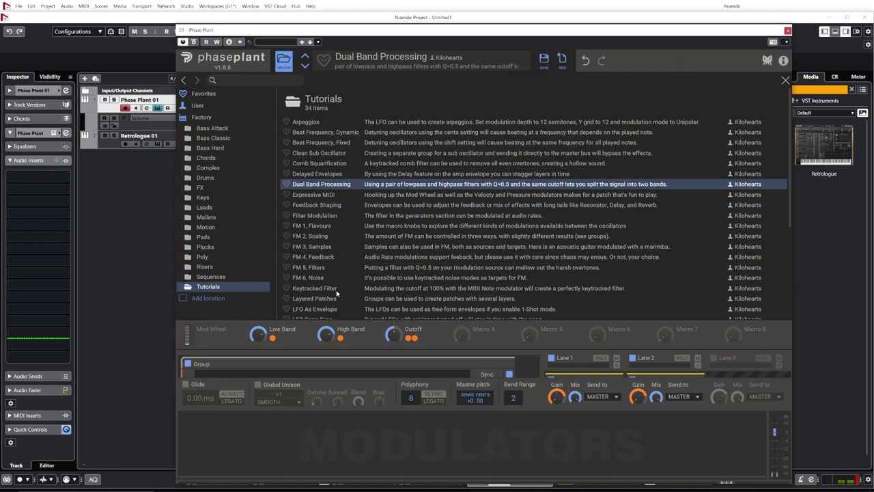
pyautogui.click(298, 226)
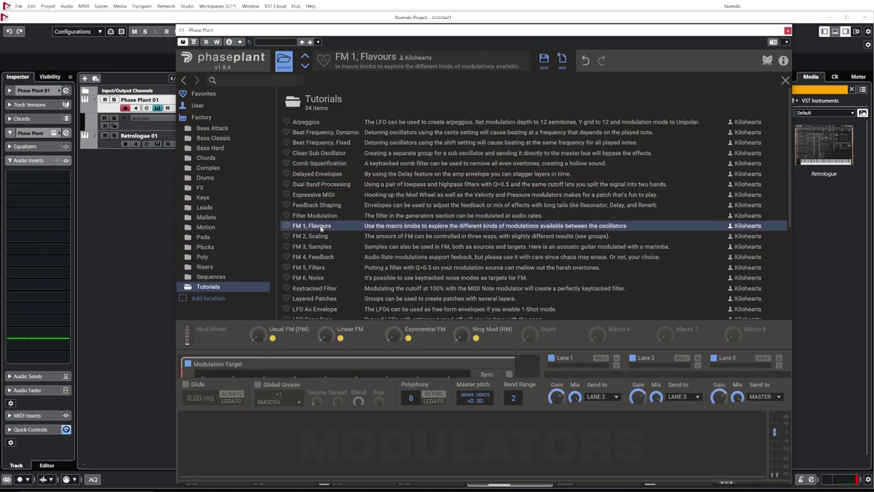
# Close the browser and try Usual FM at 72 %, Exponential FM and Ring Mod, resetting the latter two.
pyautogui.doubleClick(320, 228)
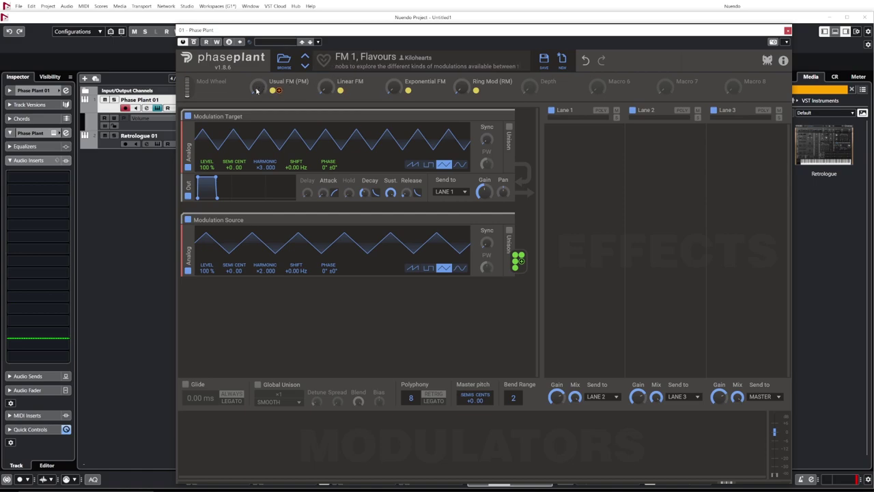
pyautogui.moveTo(256, 92); pyautogui.dragTo(326, 102)
pyautogui.moveTo(394, 91); pyautogui.dragTo(393, 34)
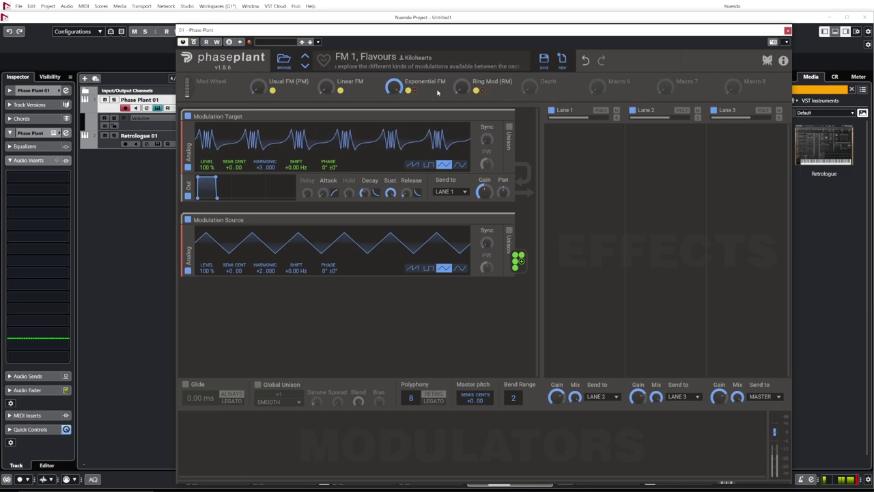
pyautogui.doubleClick(393, 86)
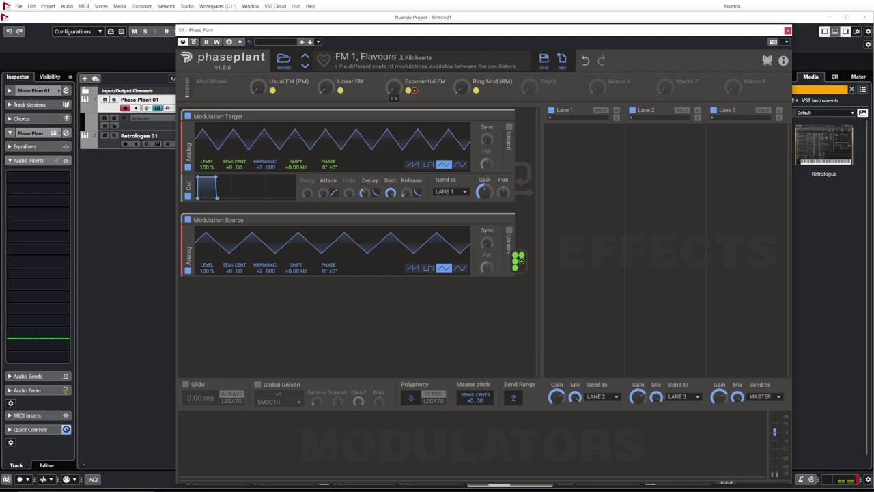
pyautogui.moveTo(462, 91); pyautogui.dragTo(462, 71)
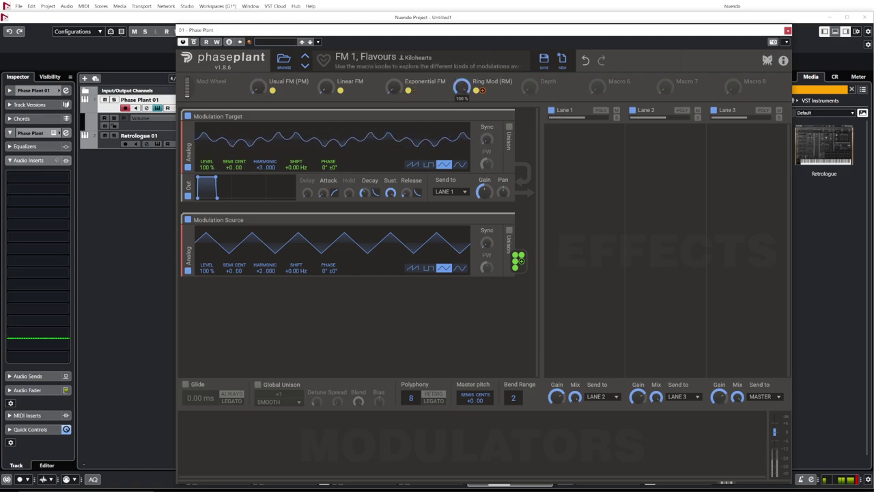
pyautogui.doubleClick(461, 87)
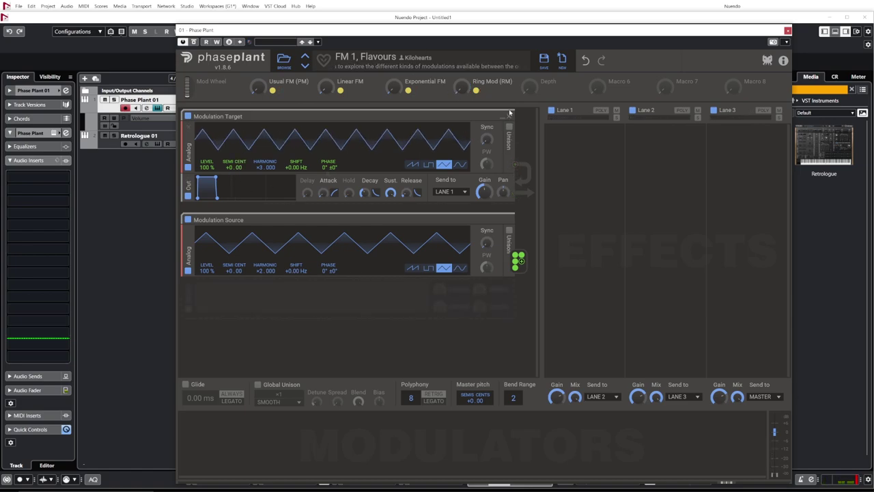
# Start a new empty patch and add an Analog oscillator.
pyautogui.click(562, 61)
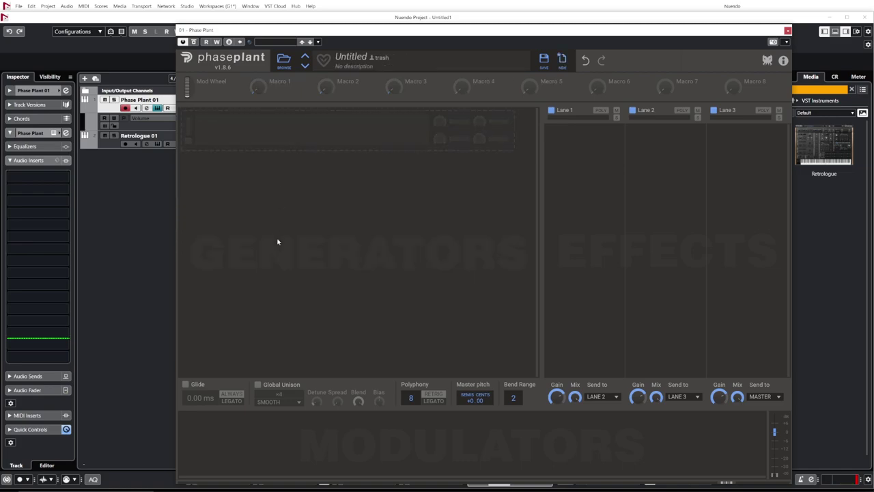
pyautogui.click(292, 132)
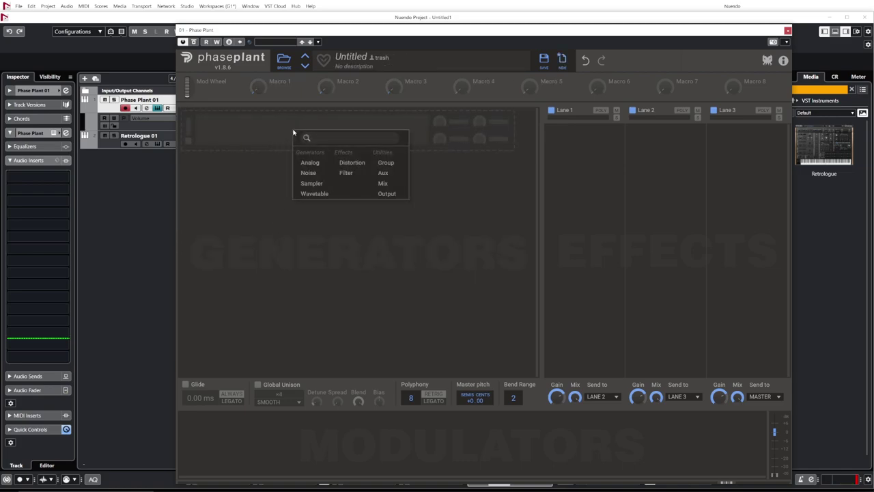
pyautogui.click(310, 163)
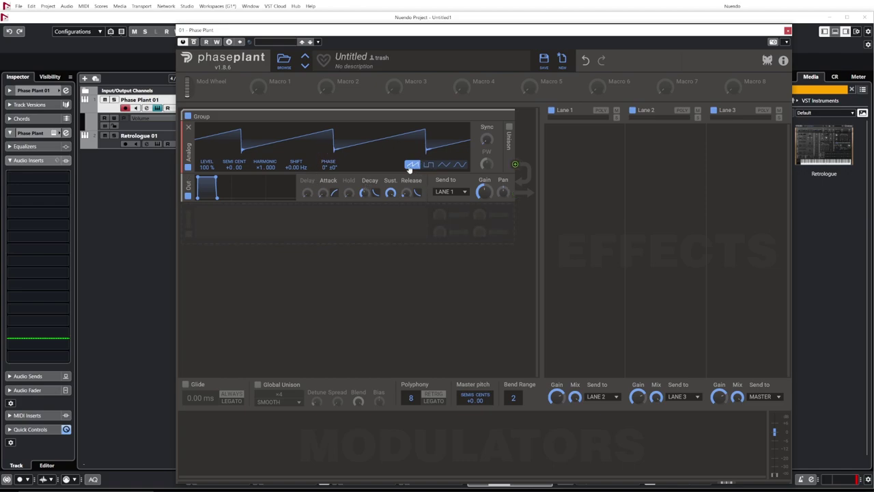
# Set the oscillator to a square wave with 55 % pulse width.
pyautogui.click(428, 164)
pyautogui.click(443, 165)
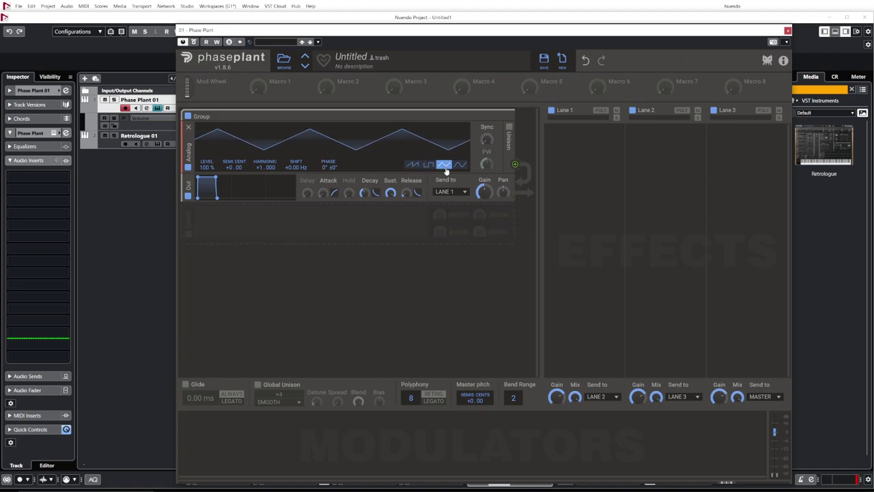
pyautogui.click(460, 165)
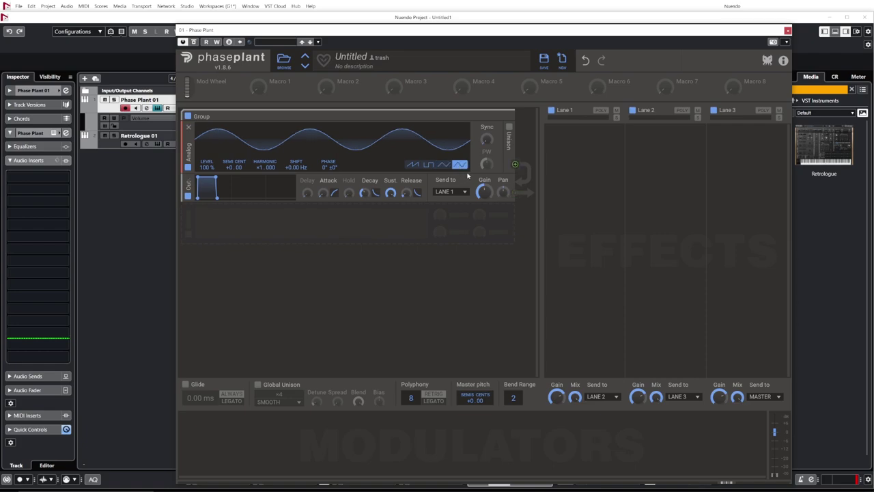
pyautogui.click(444, 165)
pyautogui.click(429, 165)
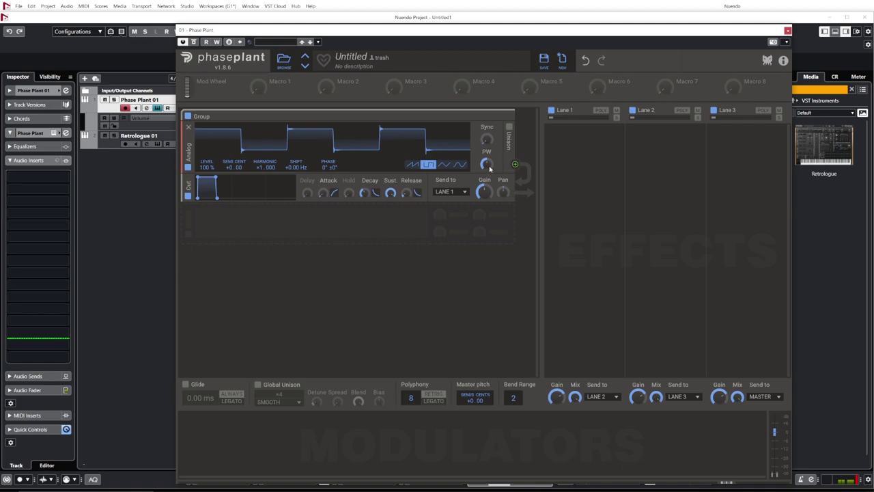
pyautogui.moveTo(487, 167); pyautogui.dragTo(487, 163)
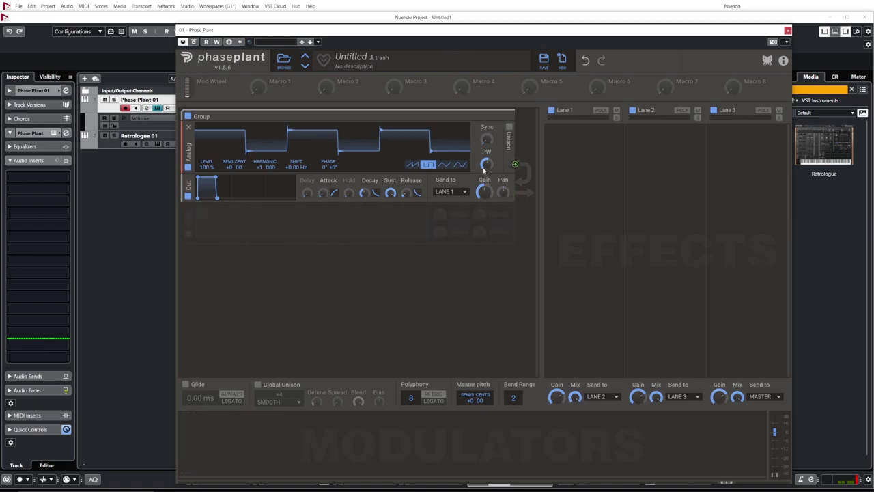
# Add a 1.00 Hz sine LFO and route it to the oscillator's pulse width.
pyautogui.click(234, 458)
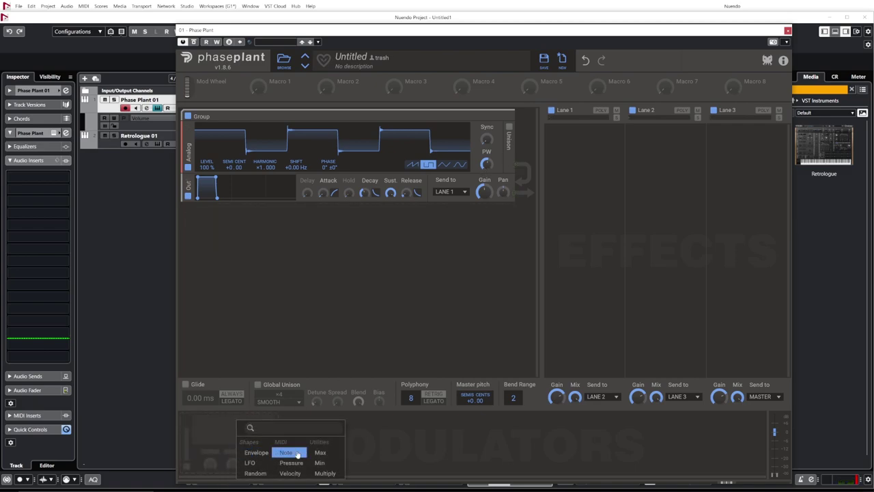
pyautogui.click(252, 463)
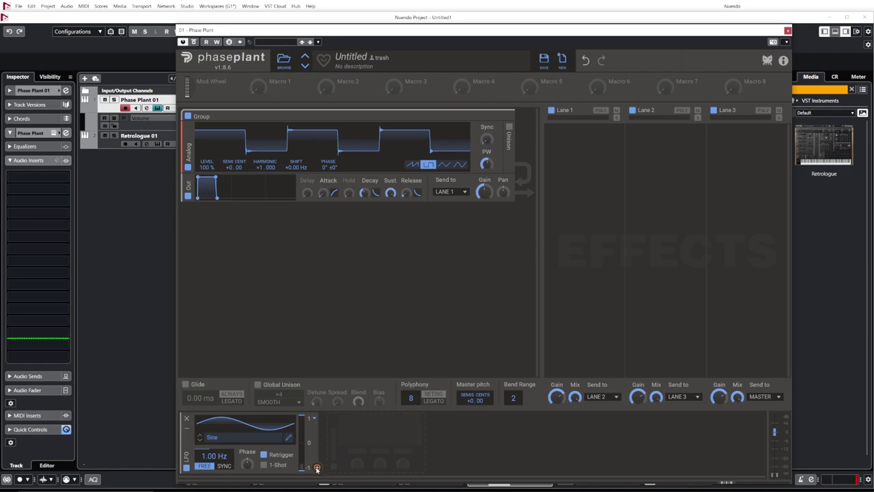
pyautogui.moveTo(316, 468); pyautogui.dragTo(374, 446)
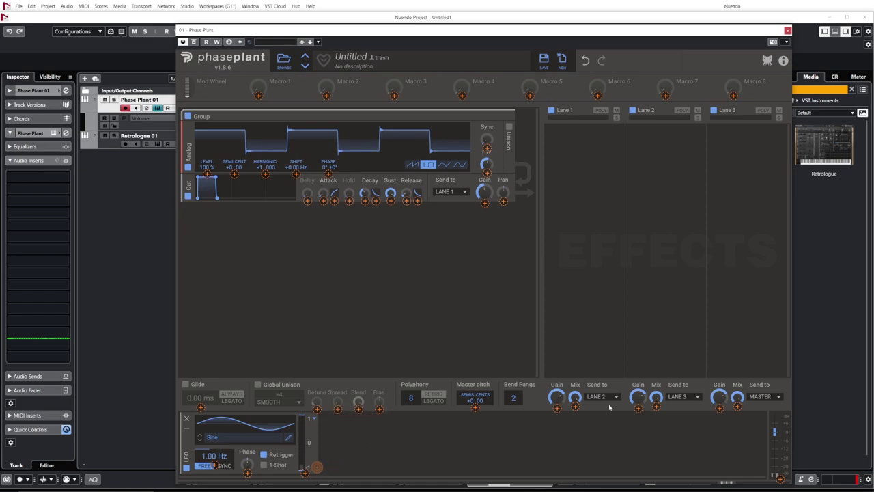
pyautogui.moveTo(738, 396); pyautogui.dragTo(650, 249)
pyautogui.moveTo(420, 183); pyautogui.dragTo(467, 138)
pyautogui.moveTo(489, 192); pyautogui.dragTo(487, 175)
# Make the LFO modulation bipolar and give the envelope a 7.29 ms attack and 644 ms release.
pyautogui.click(314, 420)
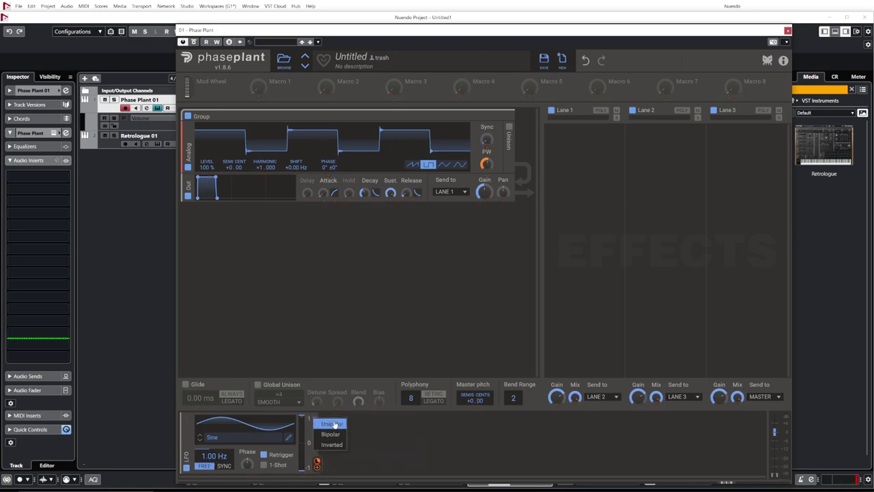
pyautogui.click(331, 424)
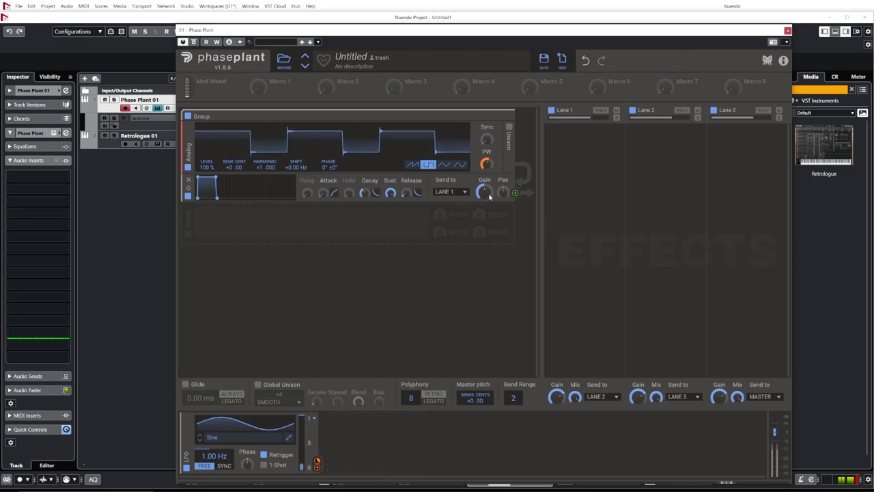
pyautogui.click(313, 418)
pyautogui.click(329, 444)
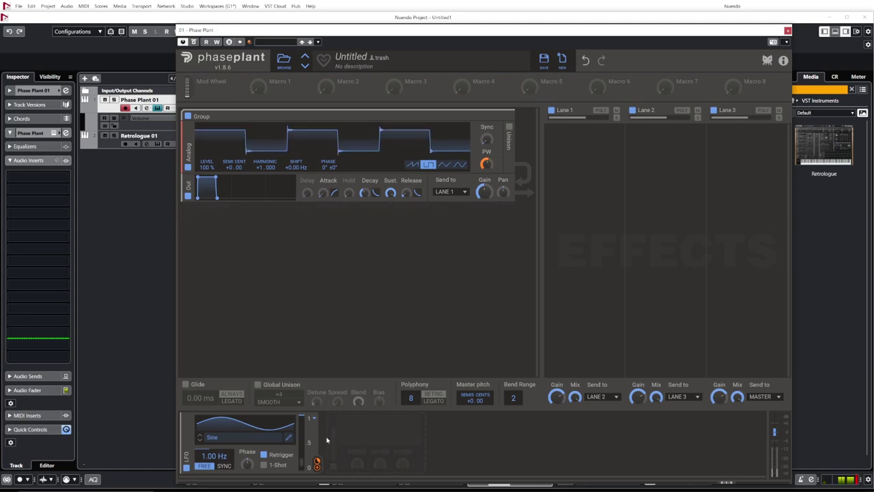
pyautogui.click(313, 418)
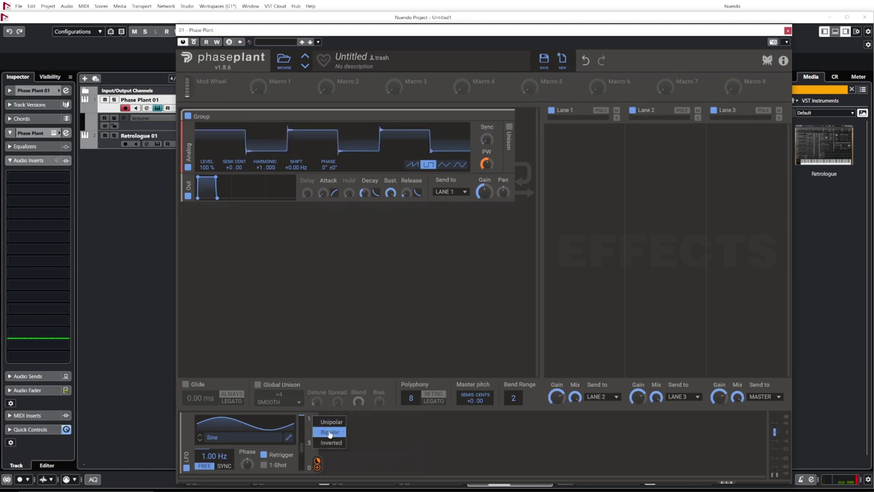
pyautogui.click(330, 432)
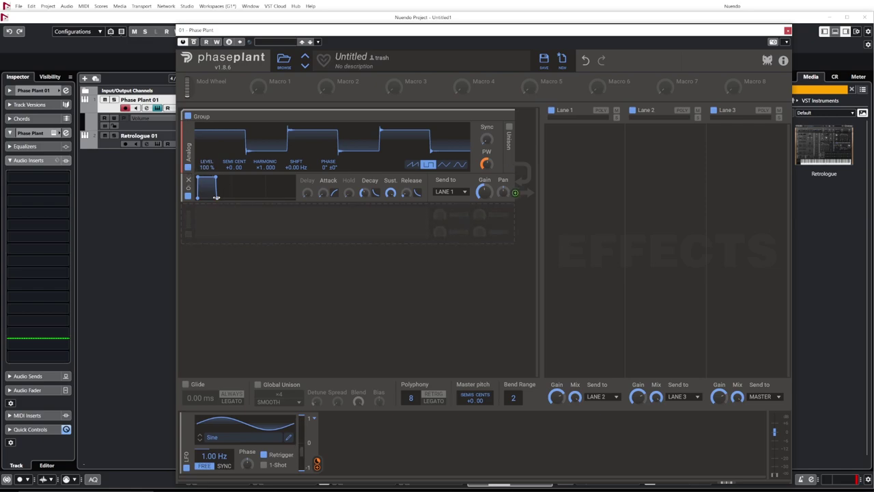
pyautogui.moveTo(215, 197); pyautogui.dragTo(242, 197)
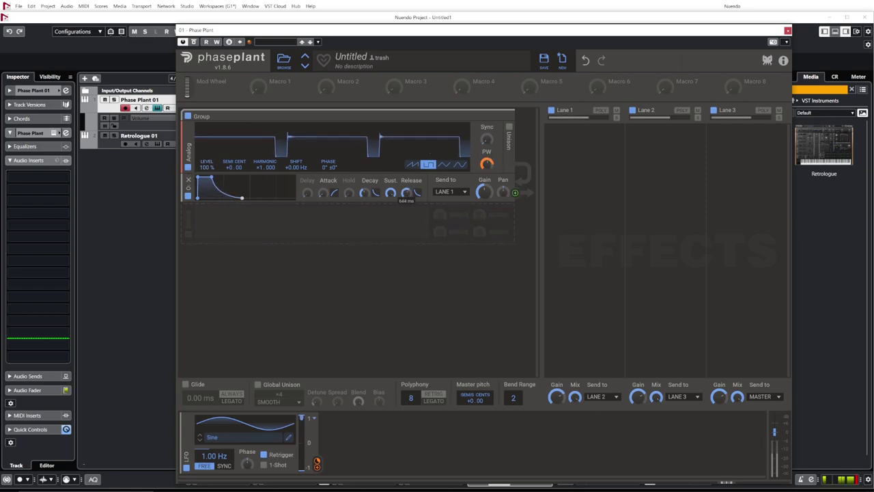
pyautogui.moveTo(198, 177); pyautogui.dragTo(201, 177)
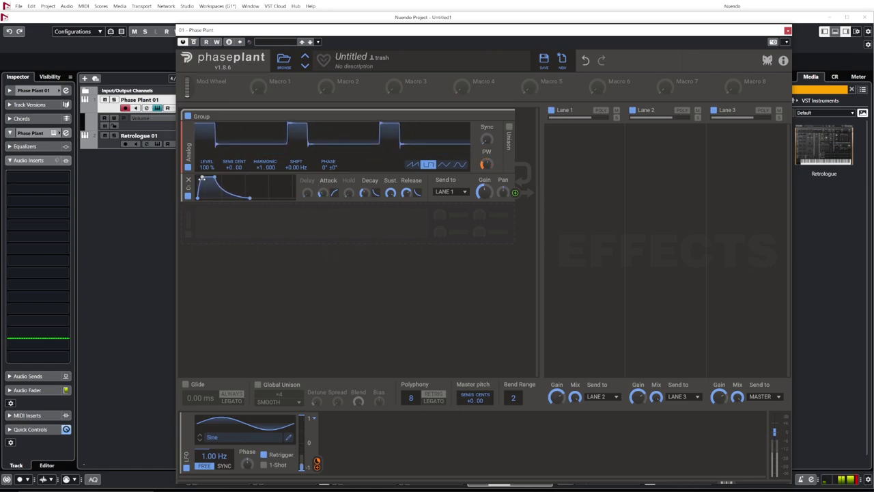
# Enable six-voice Smooth unison with 39.5 ct detune, and add a Reverb to Lane 1.
pyautogui.click(509, 127)
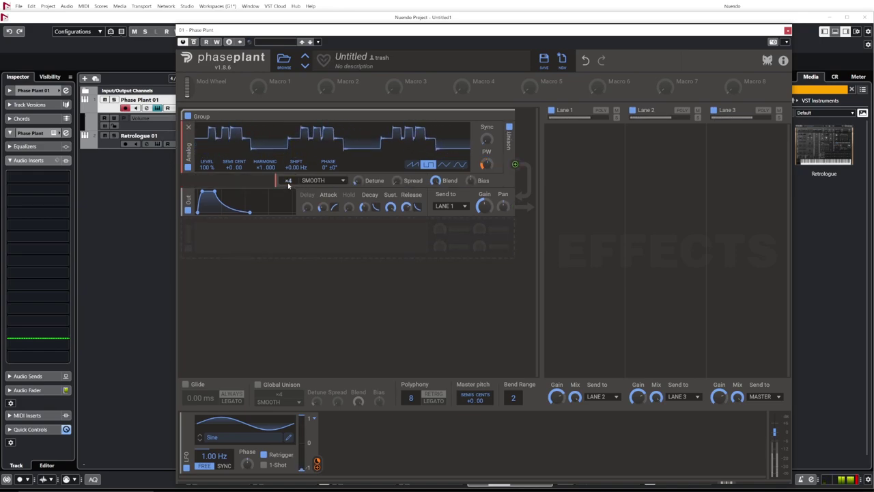
pyautogui.moveTo(288, 181)
pyautogui.mouseDown()
pyautogui.moveTo(288, 170)
pyautogui.moveTo(288, 191)
pyautogui.mouseUp()
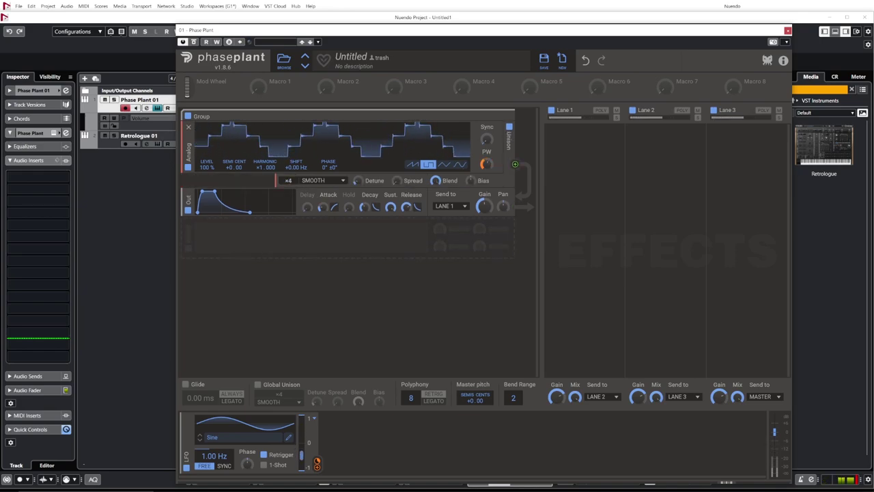
pyautogui.click(343, 181)
pyautogui.click(322, 207)
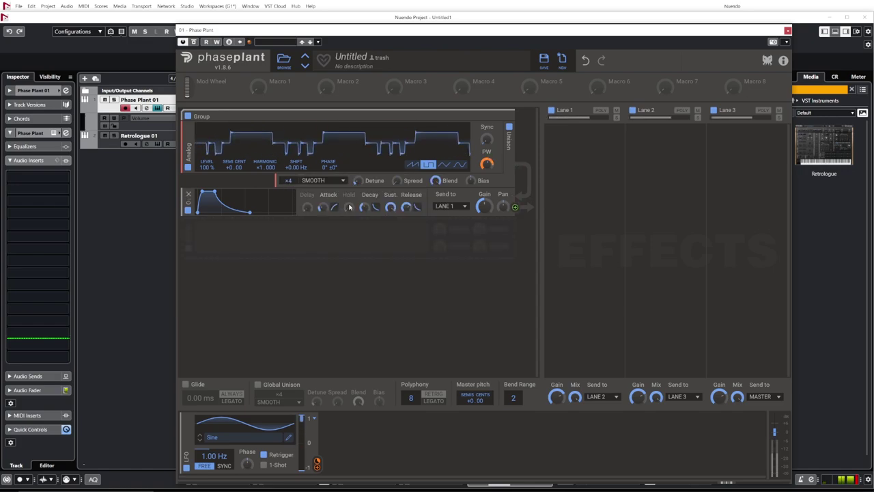
pyautogui.moveTo(357, 184); pyautogui.dragTo(394, 176)
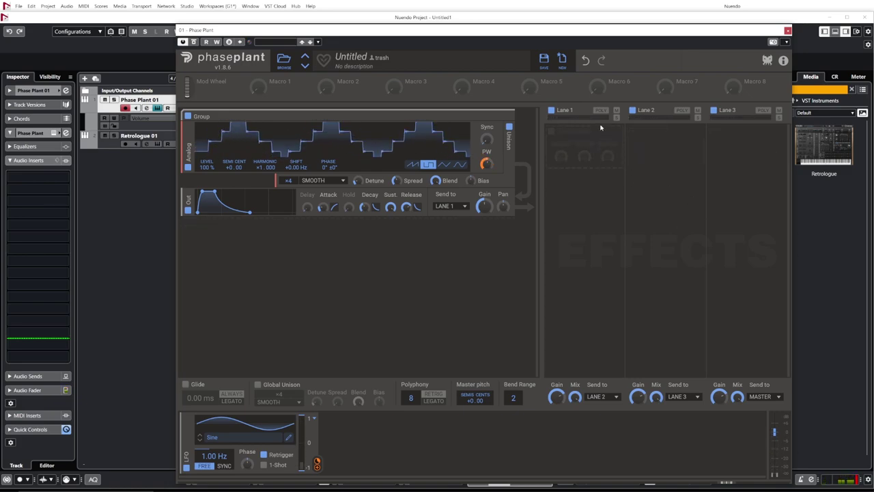
pyautogui.click(594, 139)
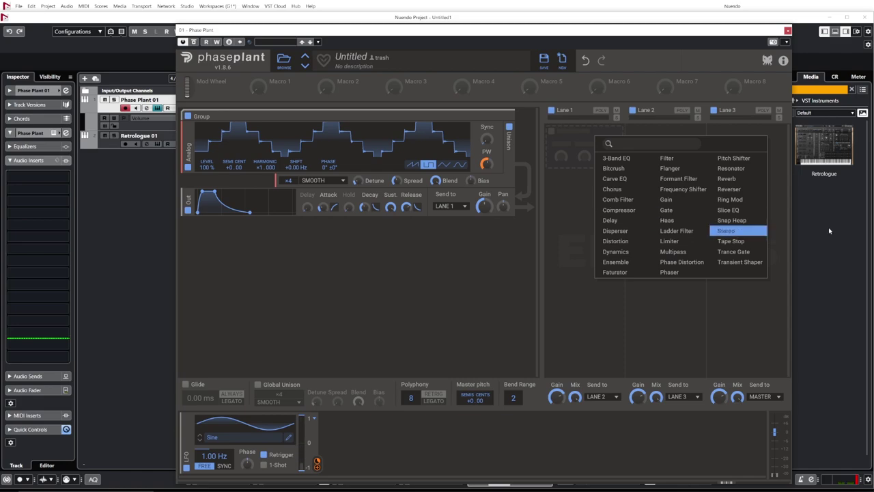
pyautogui.click(738, 179)
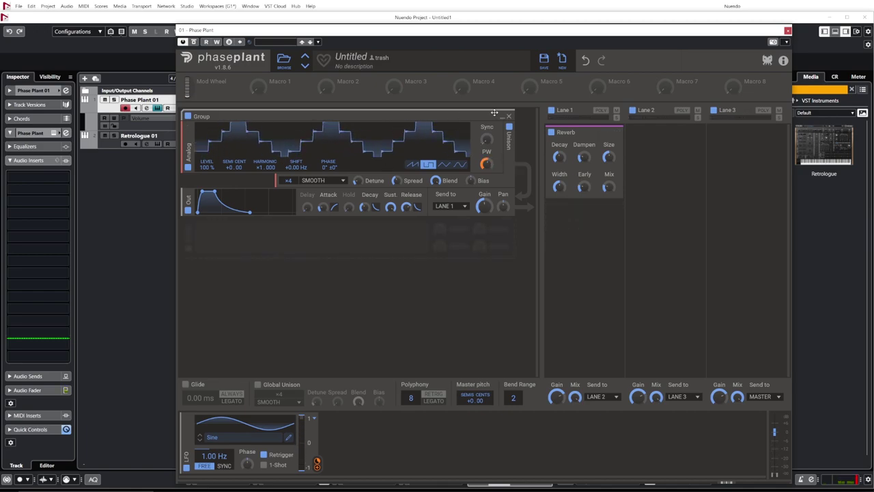
pyautogui.click(562, 59)
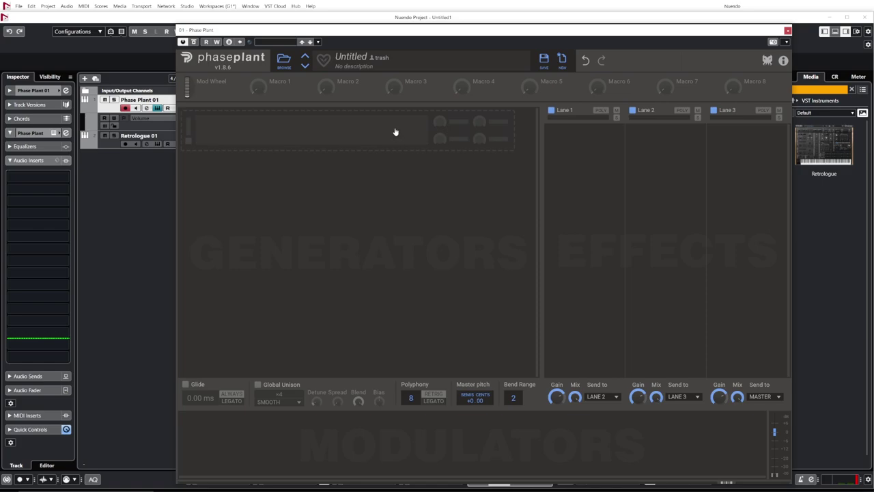
pyautogui.click(396, 131)
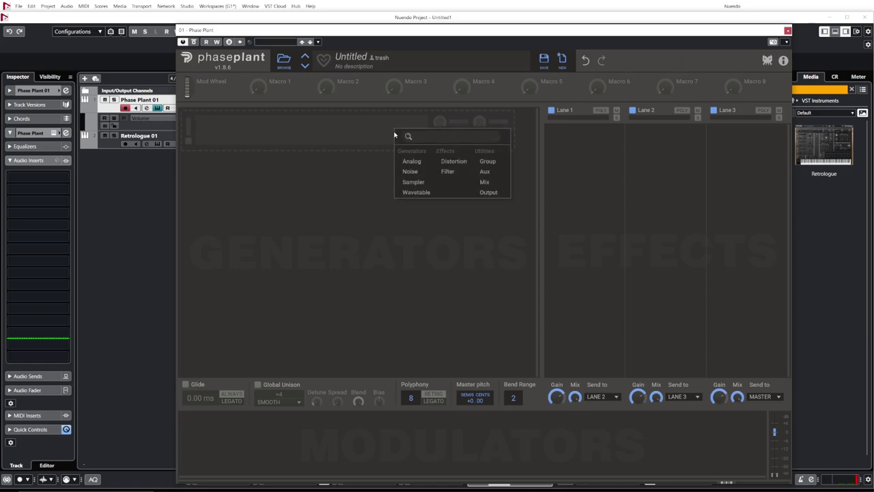
pyautogui.click(410, 172)
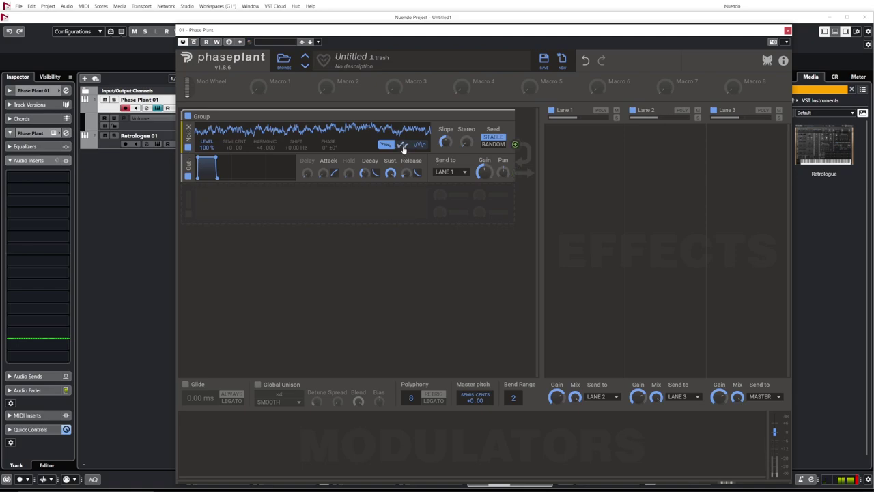
pyautogui.click(402, 145)
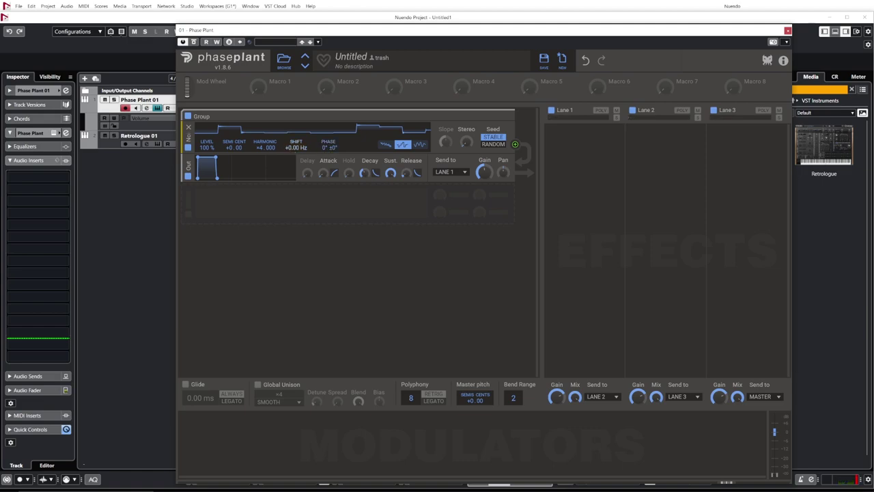
pyautogui.moveTo(295, 147)
pyautogui.mouseDown()
pyautogui.moveTo(296, 160)
pyautogui.moveTo(296, 150)
pyautogui.mouseUp()
pyautogui.moveTo(230, 149); pyautogui.dragTo(230, 135)
pyautogui.click(419, 144)
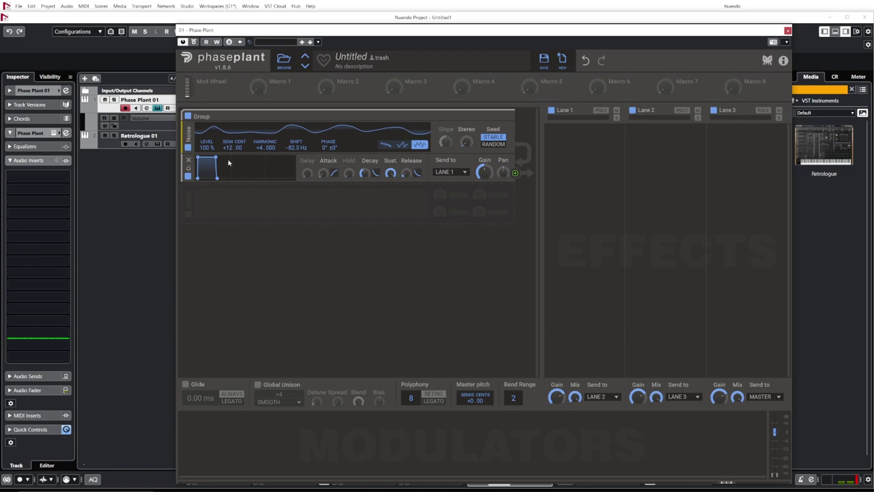
pyautogui.moveTo(229, 143)
pyautogui.mouseDown()
pyautogui.moveTo(229, 131)
pyautogui.moveTo(228, 149)
pyautogui.mouseUp()
# Remove the noise generator group and add a Sampler generator.
pyautogui.click(508, 118)
pyautogui.click(492, 127)
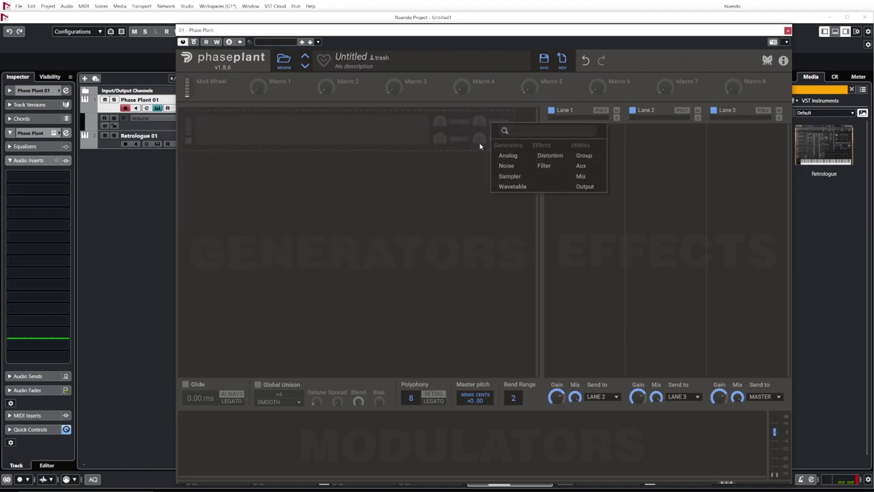
pyautogui.click(510, 177)
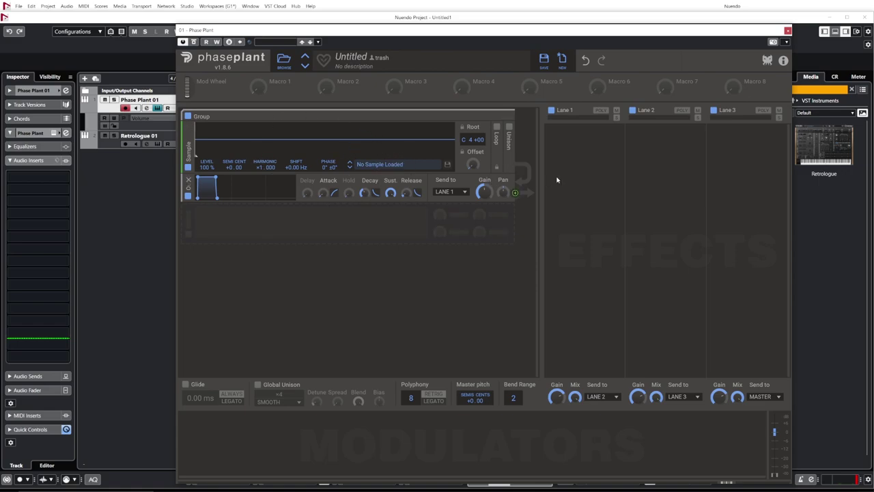
# Load the '18 1 Cartoon, Head Shake Comical' sample from MediaBay into the Sampler, then close MediaBay.
pyautogui.moveTo(584, 34); pyautogui.dragTo(477, 29)
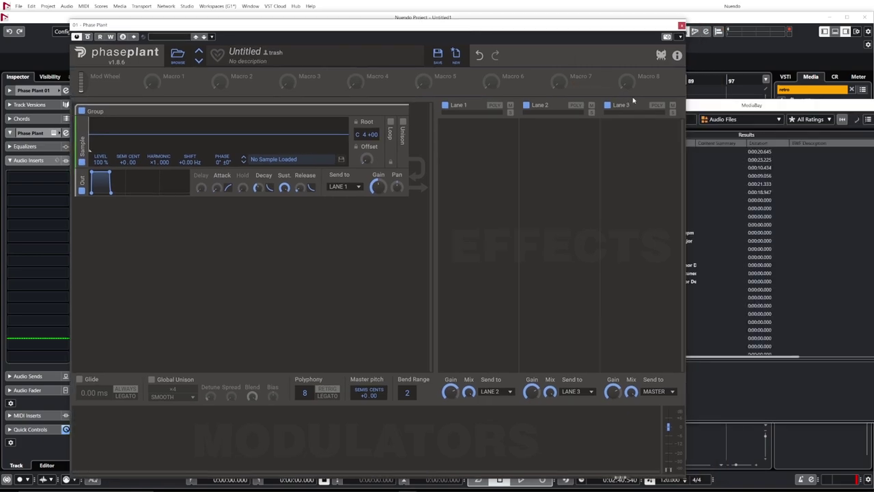
pyautogui.moveTo(590, 35); pyautogui.dragTo(517, 45)
pyautogui.click(654, 216)
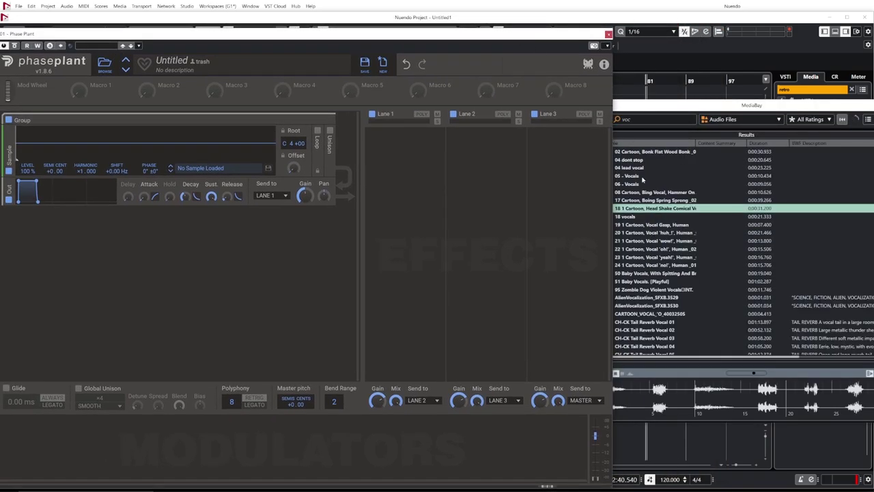
pyautogui.moveTo(666, 218); pyautogui.dragTo(130, 143)
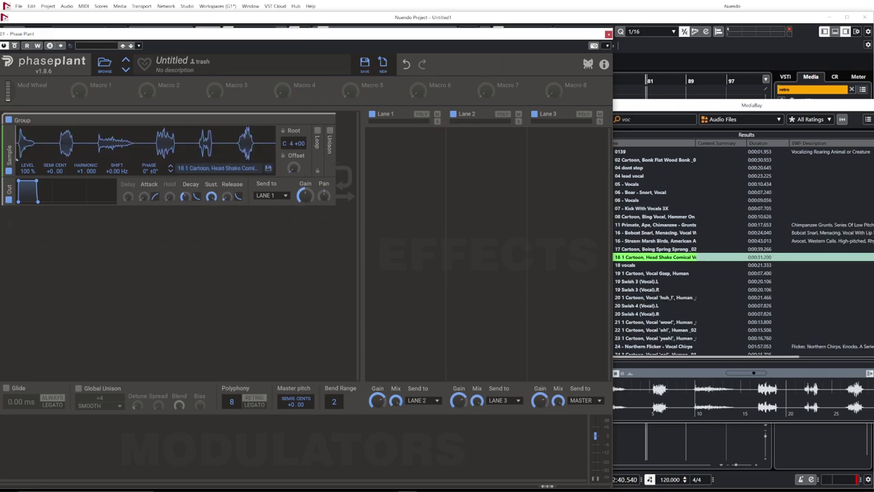
pyautogui.press('F5')
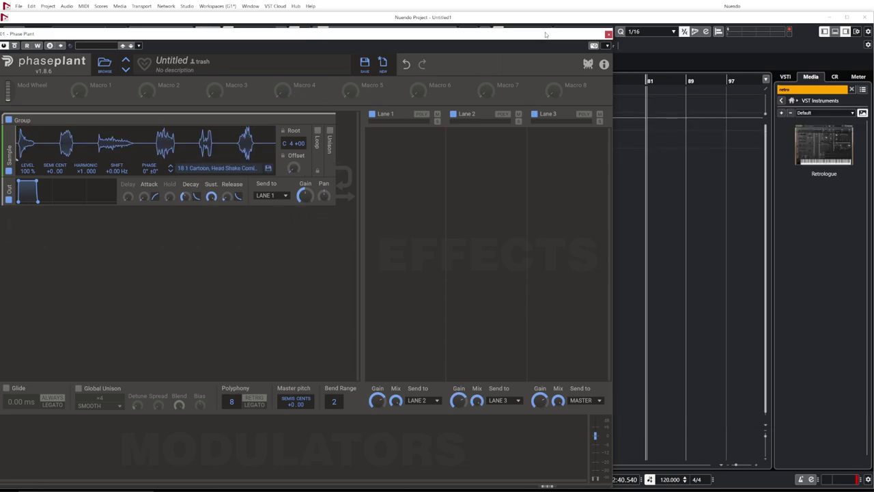
pyautogui.moveTo(545, 35); pyautogui.dragTo(724, 33)
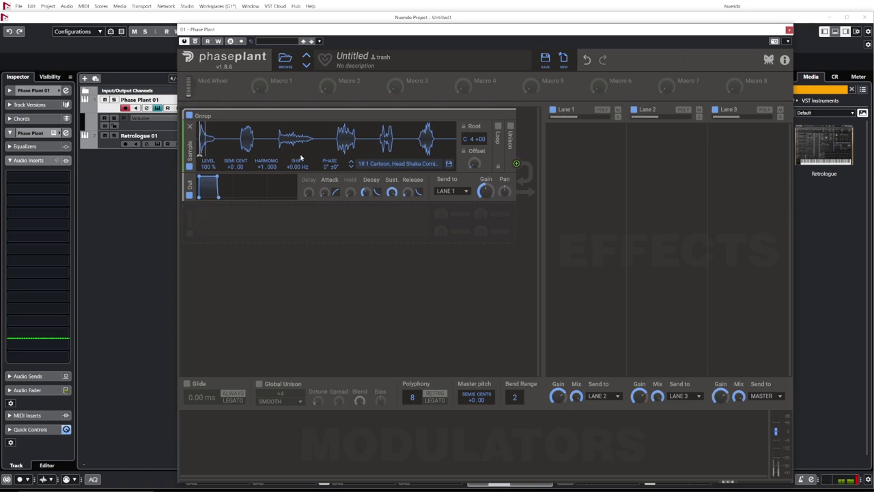
# Loop a short region at the sample's start in Ping Pong mode.
pyautogui.click(499, 127)
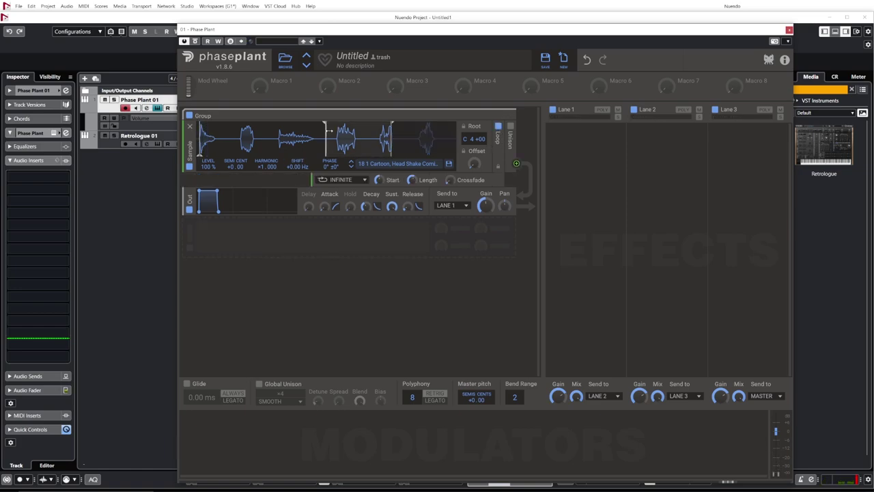
pyautogui.moveTo(365, 145); pyautogui.dragTo(205, 138)
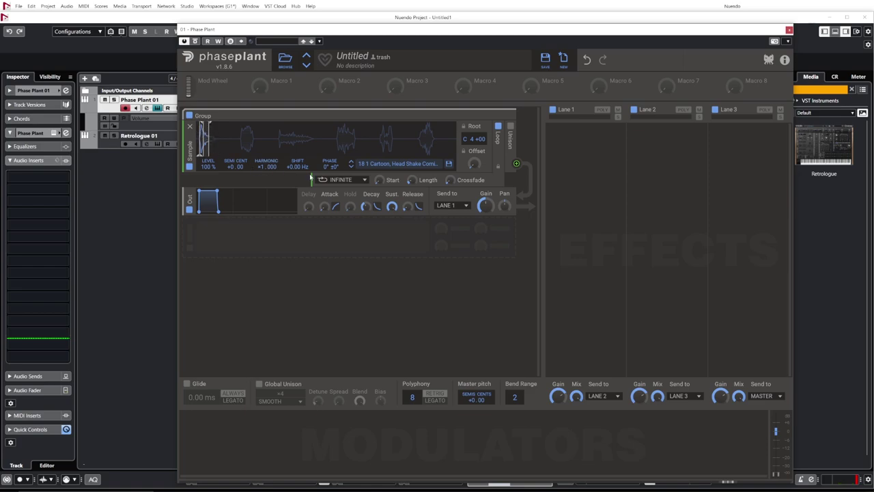
pyautogui.click(361, 180)
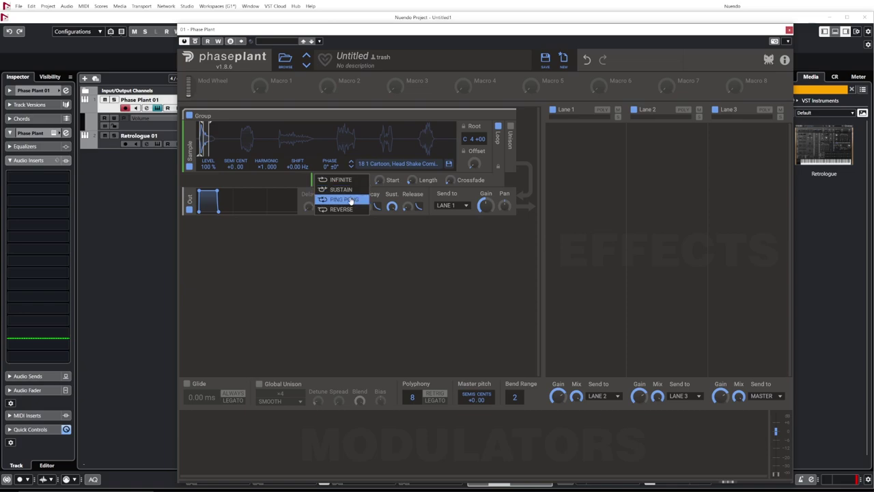
pyautogui.click(351, 199)
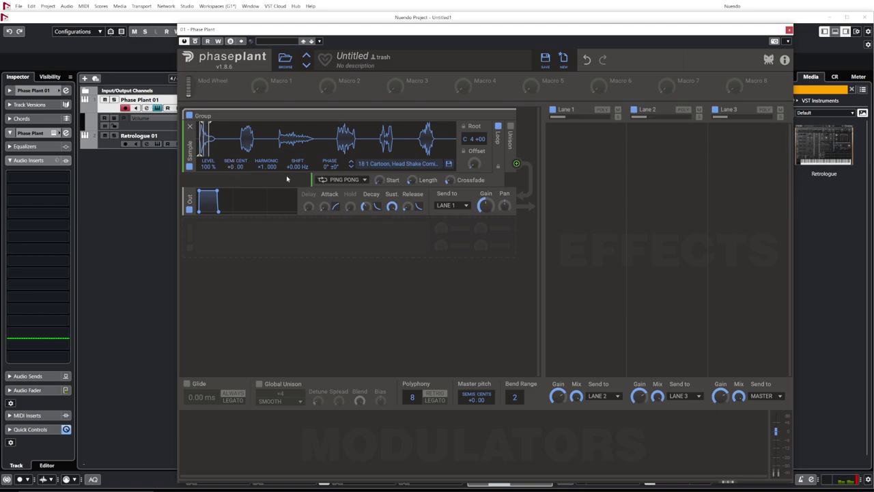
# Raise the Sampler's frequency shift to +313 Hz.
pyautogui.moveTo(296, 170); pyautogui.dragTo(296, 147)
pyautogui.moveTo(295, 147); pyautogui.dragTo(296, 150)
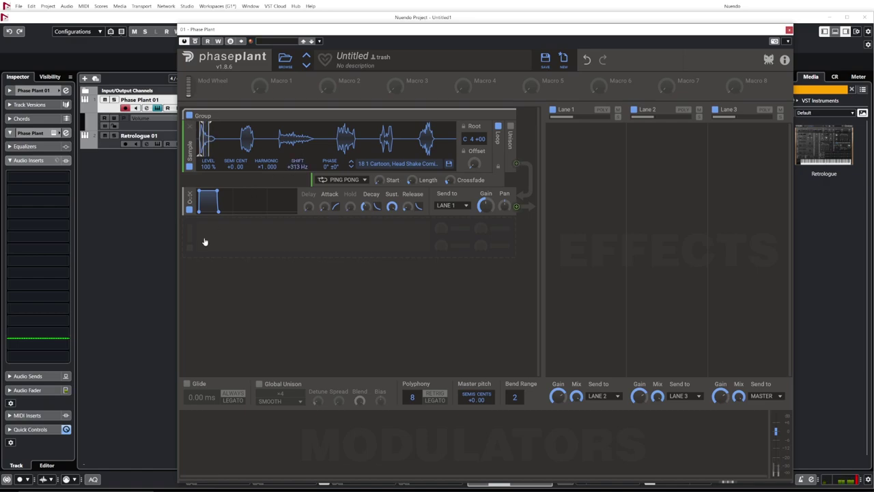
pyautogui.click(250, 244)
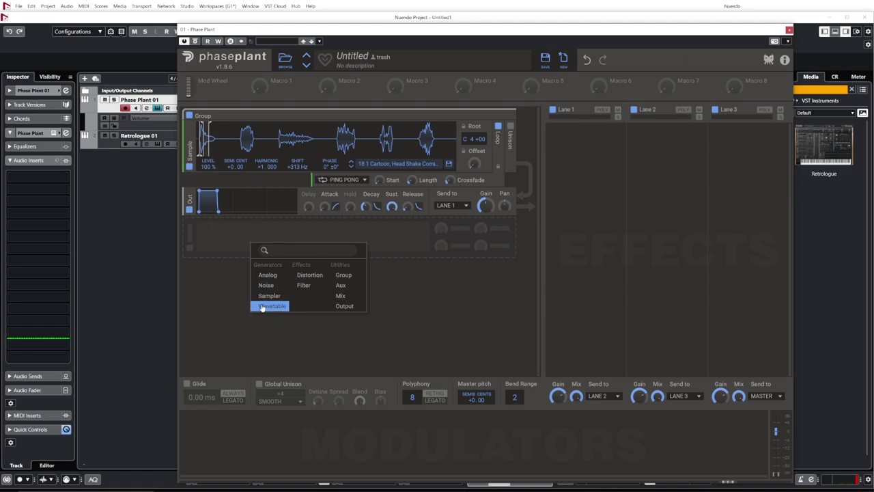
# Add a Distortion module and place it before the Out module.
pyautogui.click(424, 308)
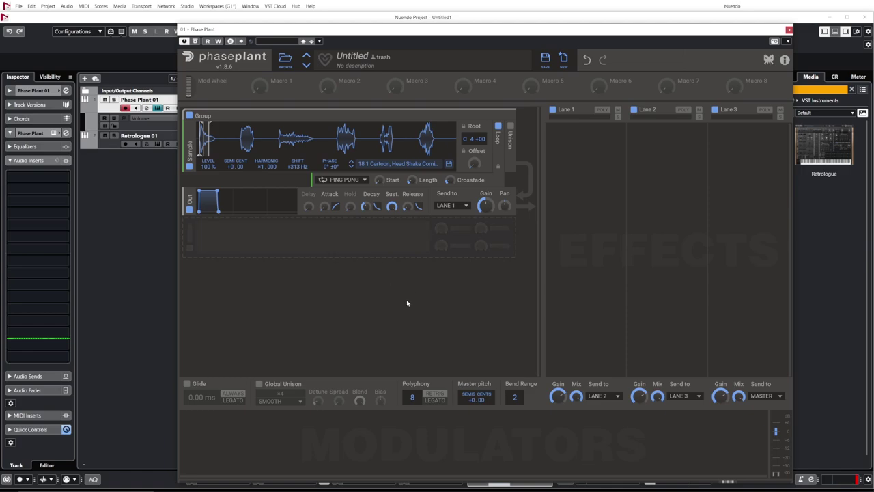
pyautogui.click(323, 247)
pyautogui.click(384, 277)
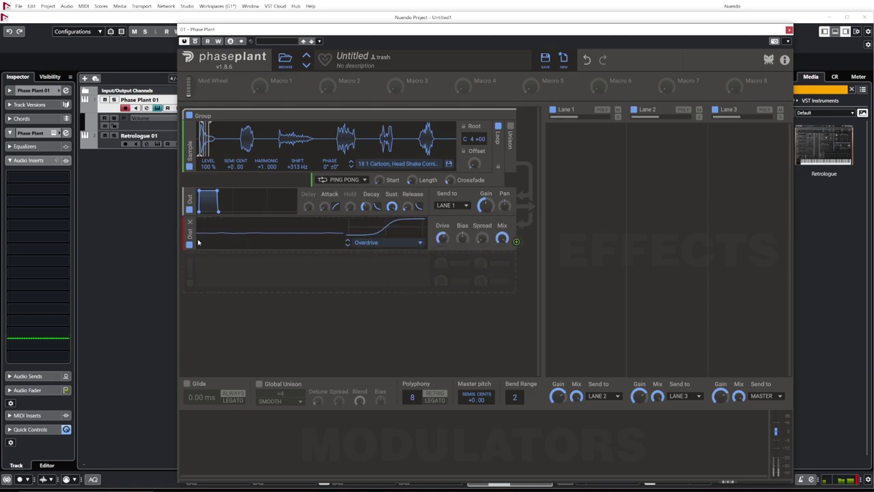
pyautogui.moveTo(259, 237); pyautogui.dragTo(260, 208)
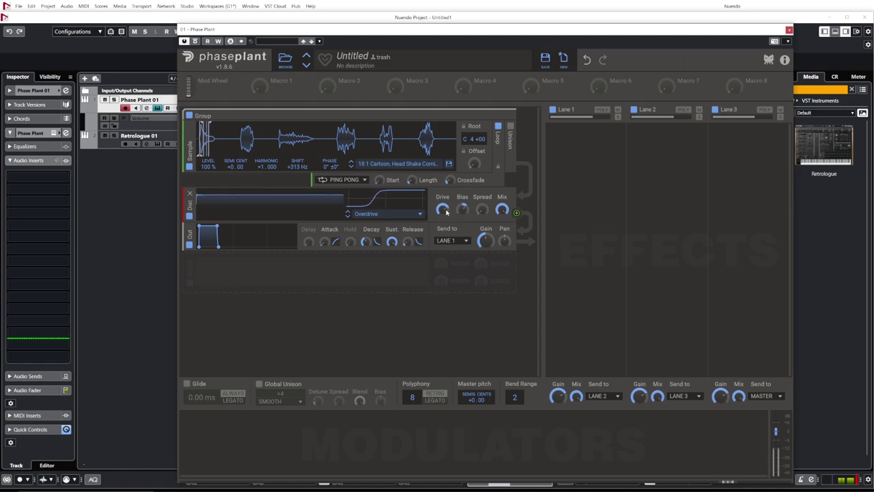
# Try the Sine, Quantize and Saturate distortion types, settle on Foldback, and raise Drive to +8.38 dB.
pyautogui.click(419, 216)
pyautogui.click(385, 245)
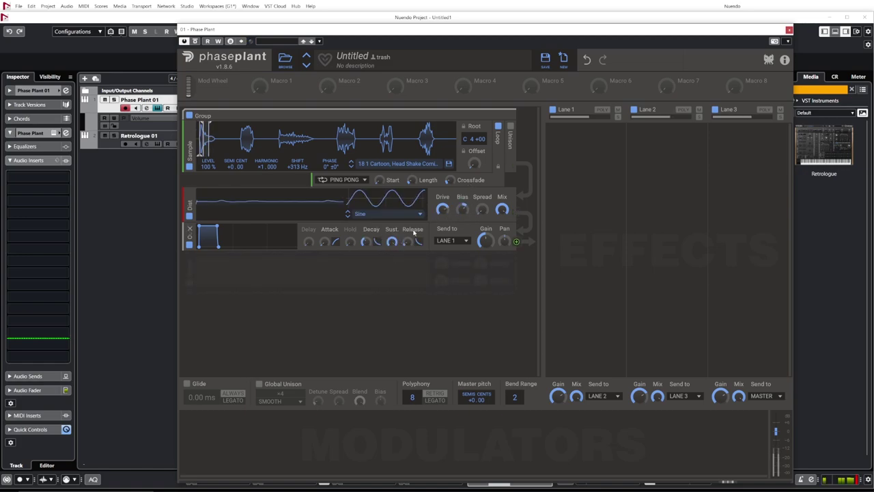
pyautogui.click(418, 214)
pyautogui.click(392, 265)
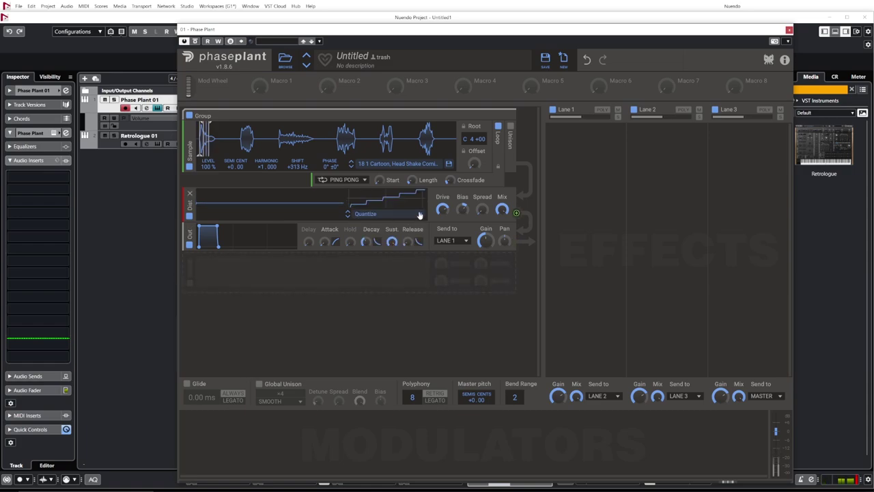
pyautogui.click(418, 214)
pyautogui.click(394, 230)
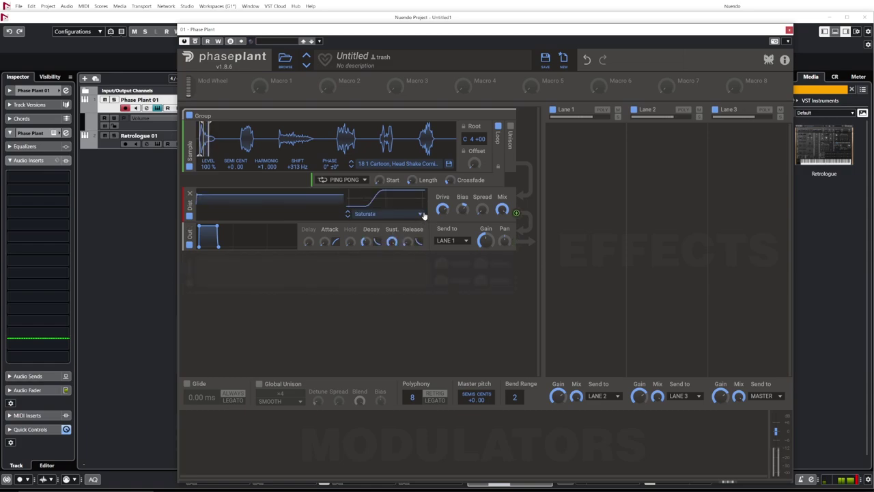
pyautogui.click(421, 214)
pyautogui.click(391, 237)
pyautogui.moveTo(442, 210); pyautogui.dragTo(443, 218)
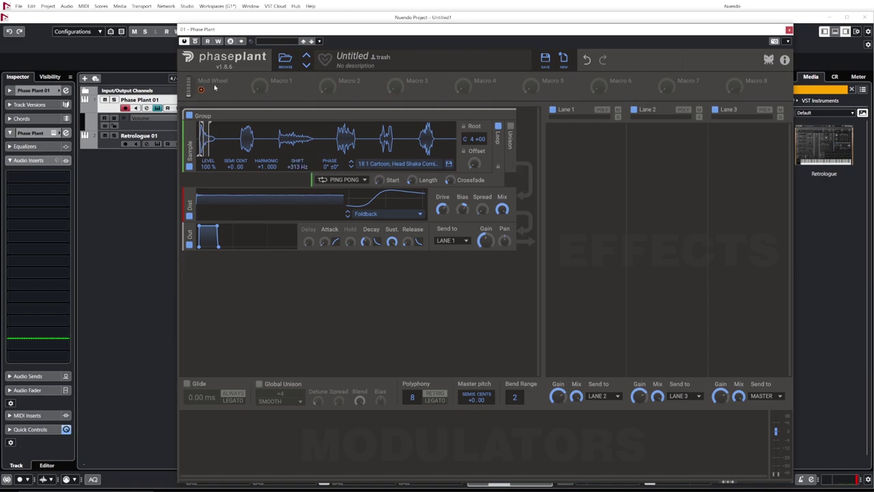
# Route the Mod Wheel to the Sampler's Shift, bypass the distortion, and set the Mod Wheel to 51 %.
pyautogui.moveTo(201, 91); pyautogui.dragTo(205, 140)
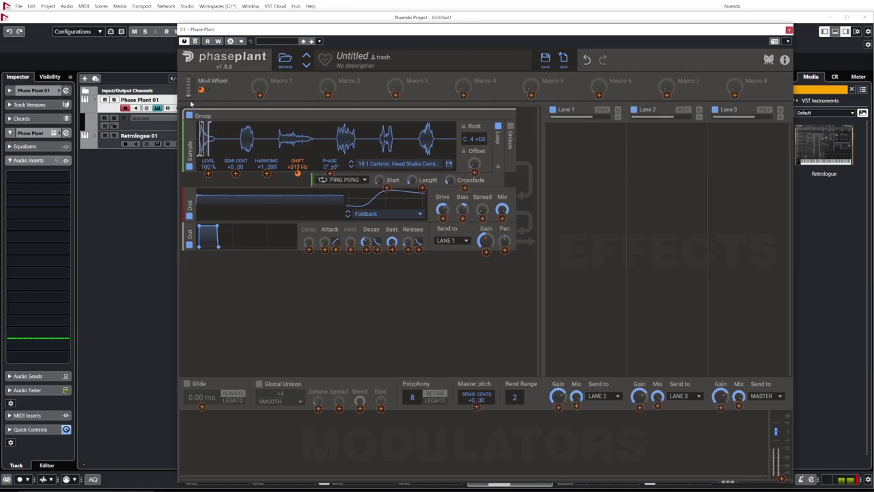
pyautogui.moveTo(191, 102)
pyautogui.mouseDown()
pyautogui.moveTo(191, 76)
pyautogui.moveTo(190, 91)
pyautogui.mouseUp()
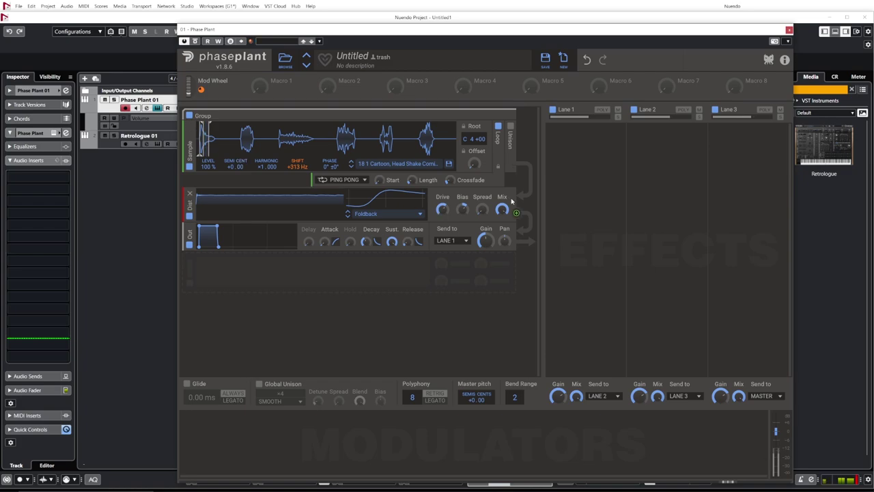
pyautogui.click(189, 216)
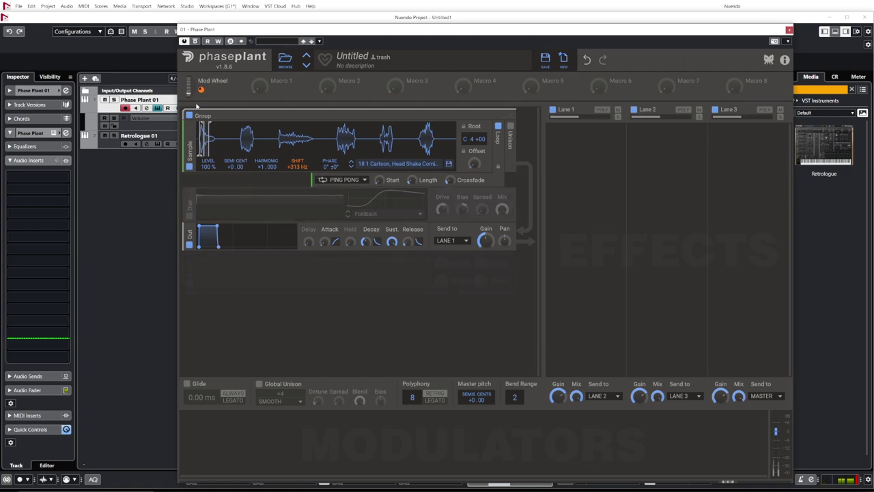
pyautogui.moveTo(190, 90)
pyautogui.mouseDown()
pyautogui.moveTo(191, 78)
pyautogui.moveTo(190, 95)
pyautogui.mouseUp()
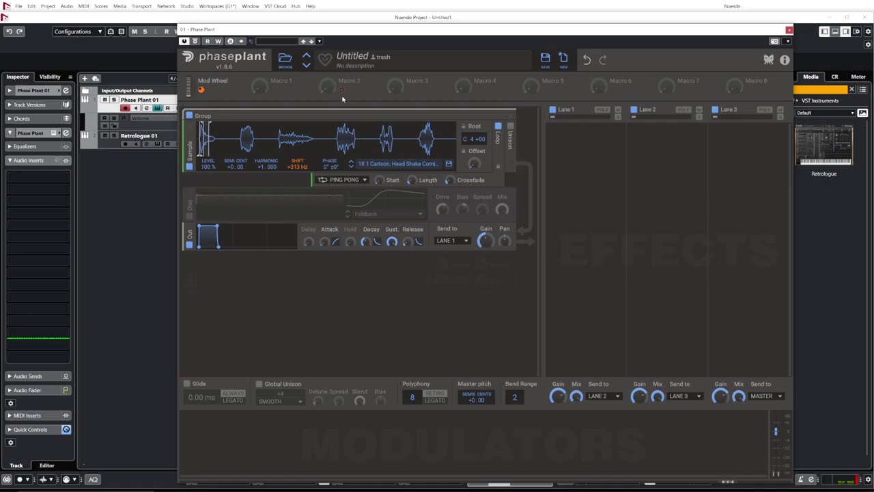
# Replace the old generator with a Wavetable oscillator and audition the Evolving 'Phasis' wavetable's frames.
pyautogui.click(509, 115)
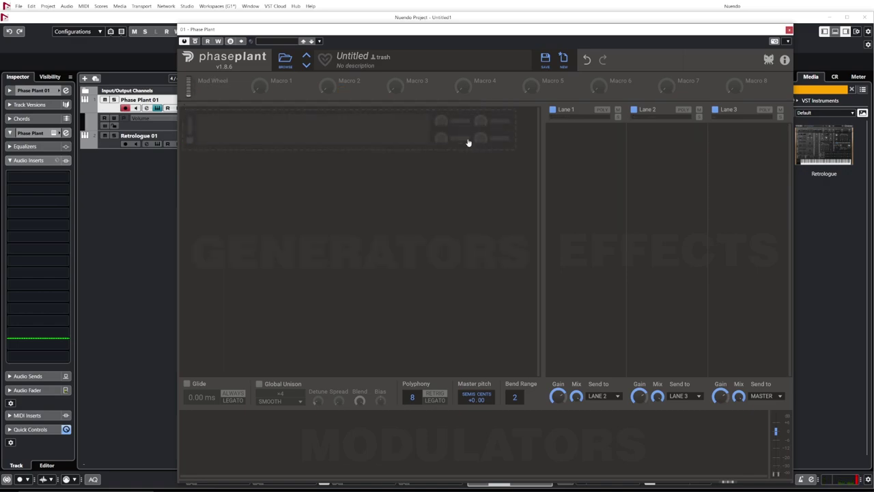
pyautogui.click(348, 129)
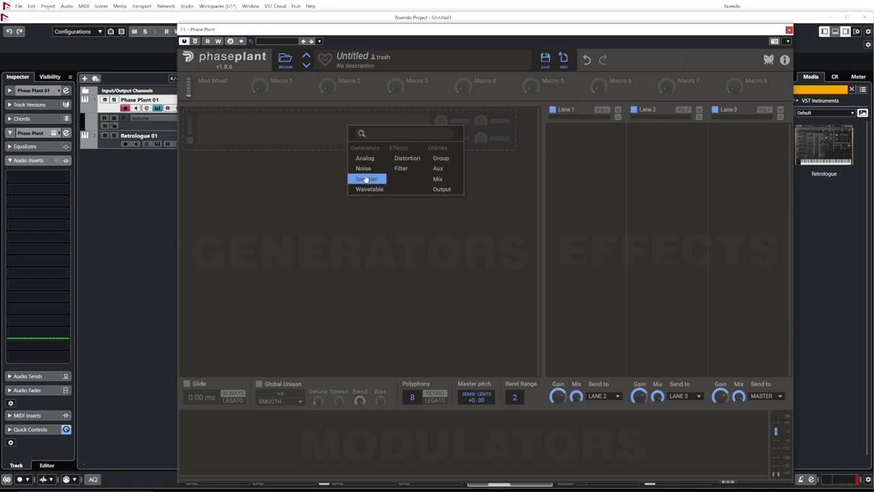
pyautogui.click(369, 189)
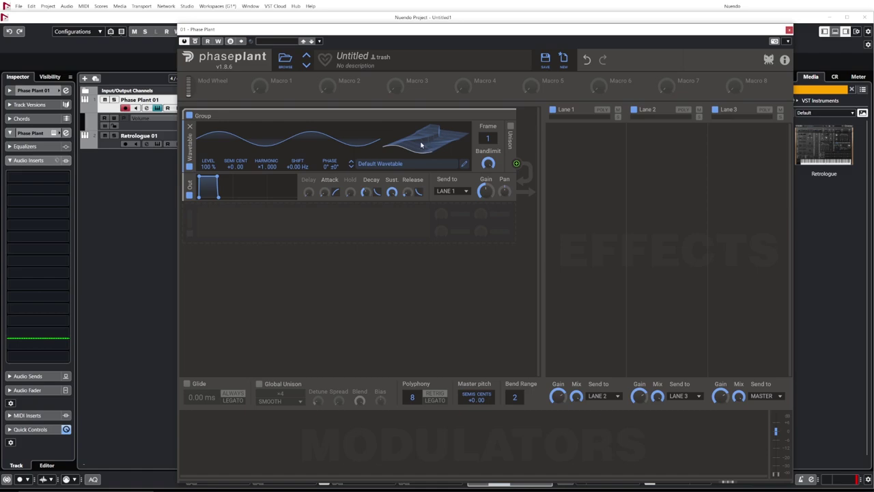
pyautogui.click(383, 165)
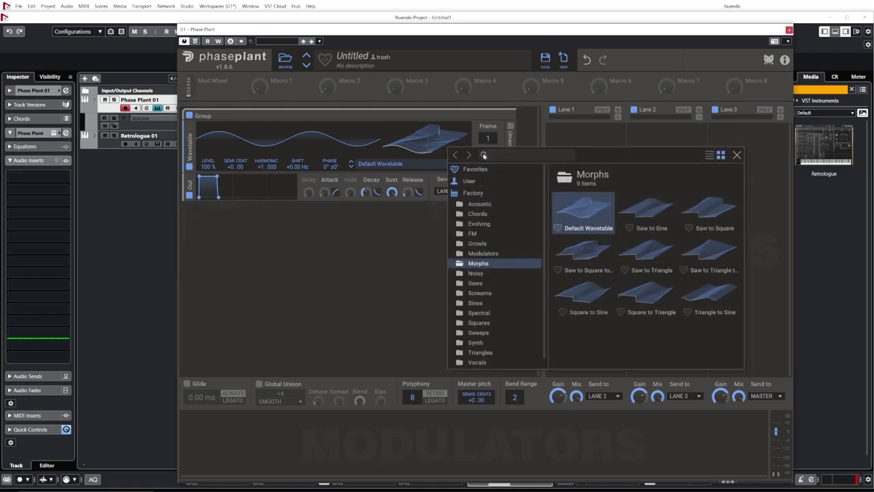
pyautogui.click(477, 224)
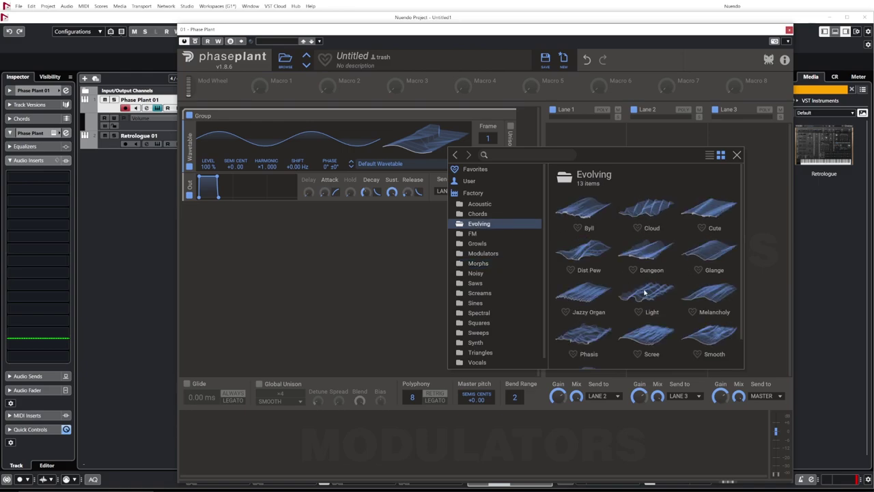
pyautogui.scroll(-1, 636, 260)
pyautogui.click(575, 294)
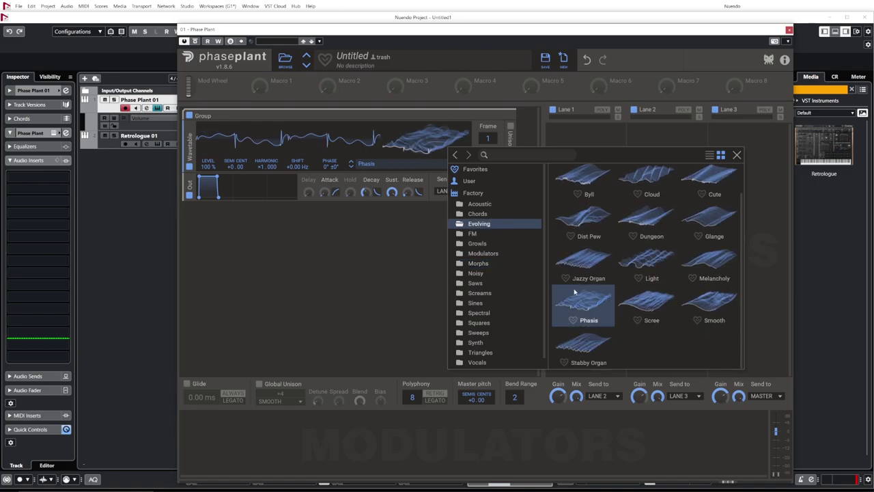
pyautogui.click(572, 296)
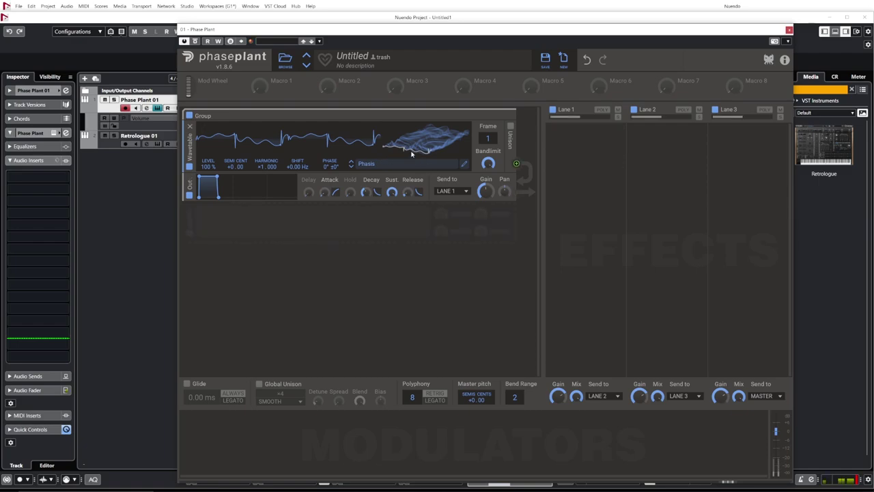
pyautogui.moveTo(488, 138)
pyautogui.mouseDown()
pyautogui.moveTo(487, 109)
pyautogui.moveTo(488, 145)
pyautogui.mouseUp()
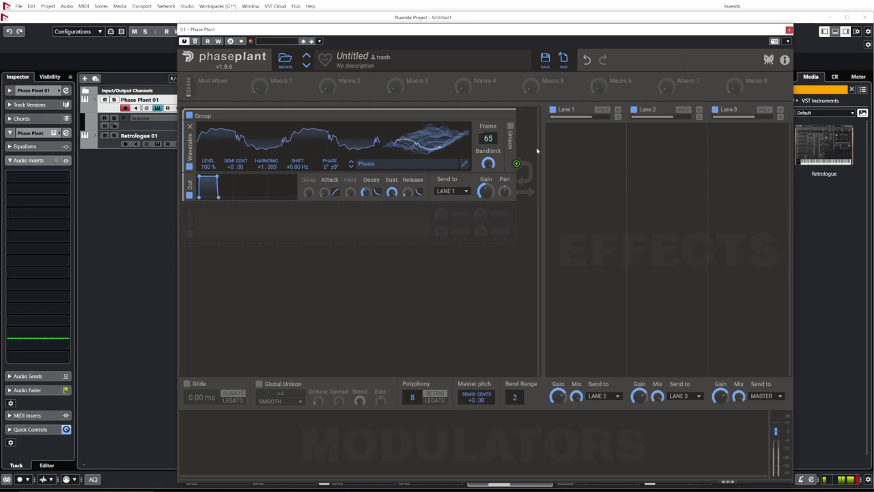
# Try the Growls 'Burpy' wavetable, then load Growls 'Neuron' instead.
pyautogui.click(414, 165)
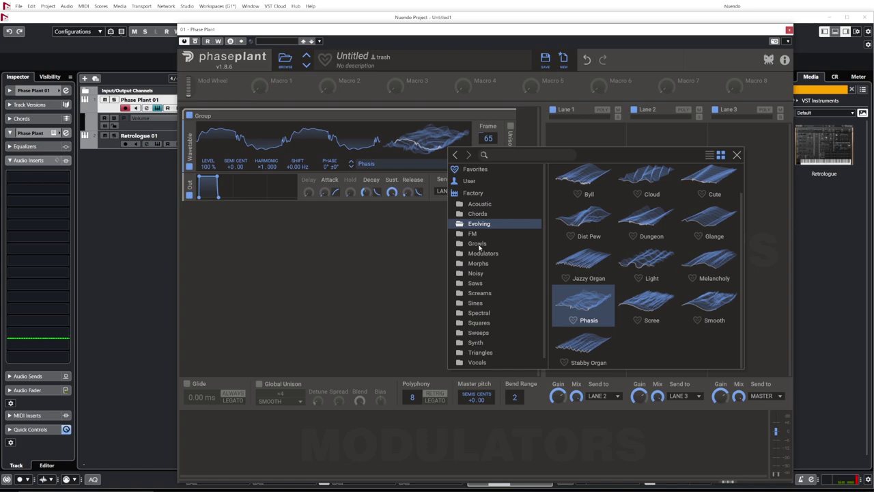
pyautogui.click(477, 244)
pyautogui.click(584, 180)
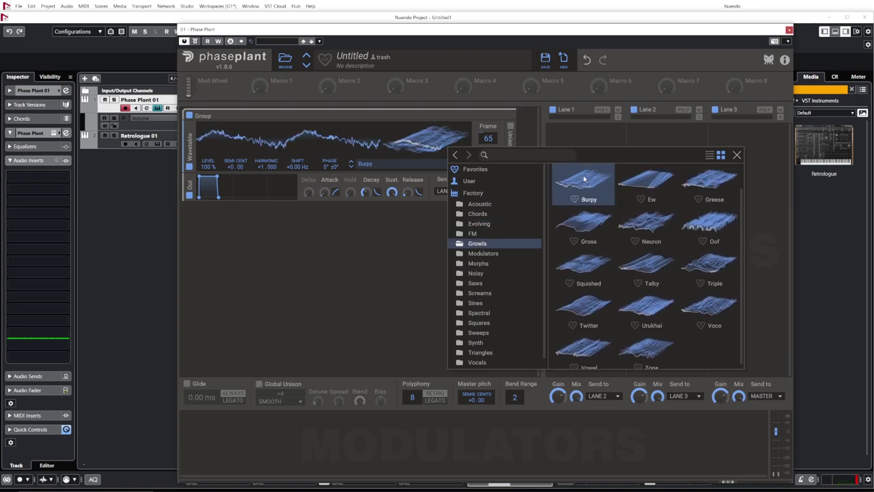
pyautogui.click(430, 151)
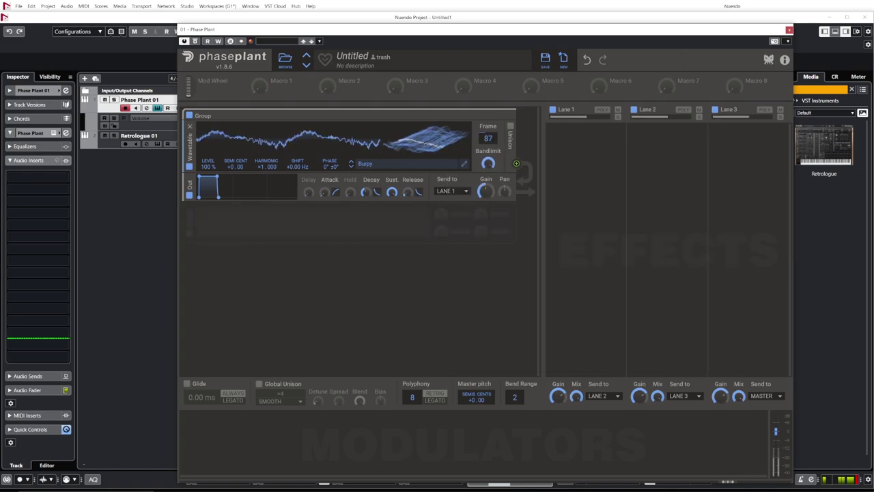
pyautogui.click(422, 164)
pyautogui.click(651, 221)
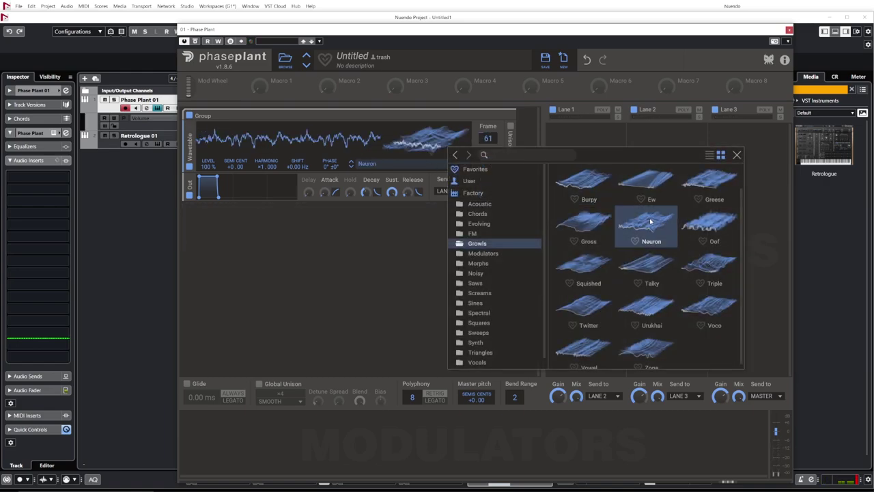
pyautogui.click(650, 218)
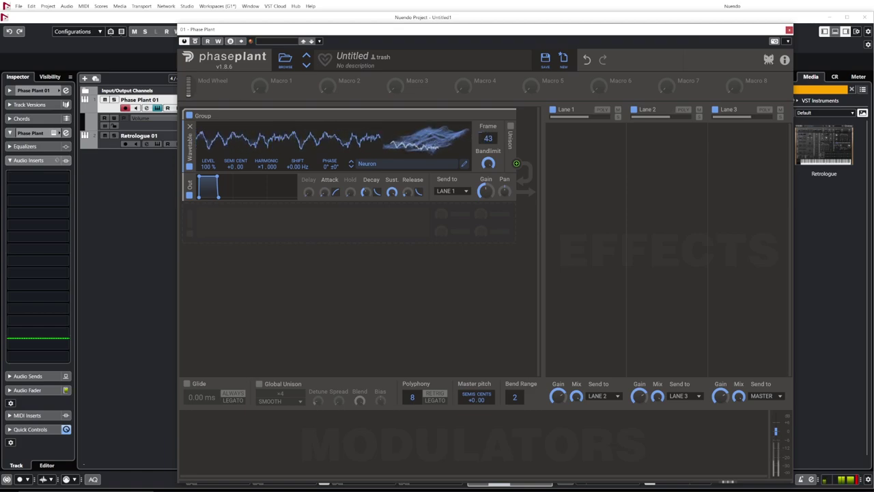
pyautogui.click(358, 223)
pyautogui.click(335, 297)
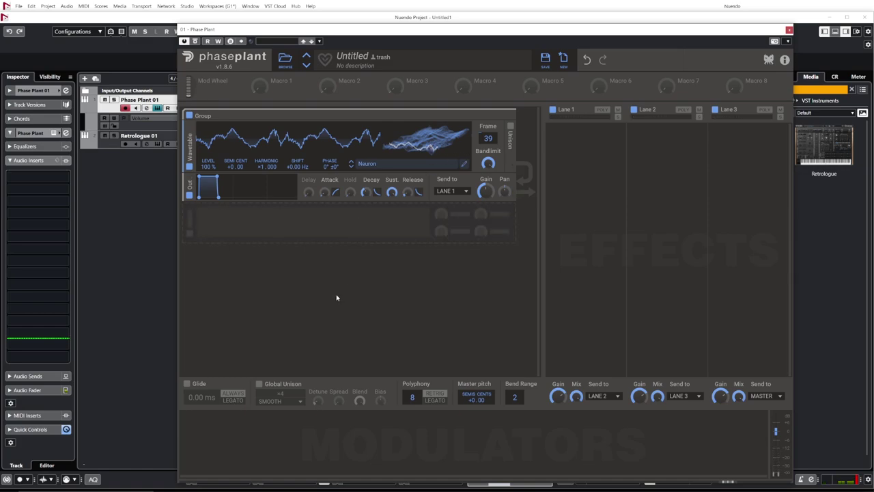
pyautogui.click(374, 222)
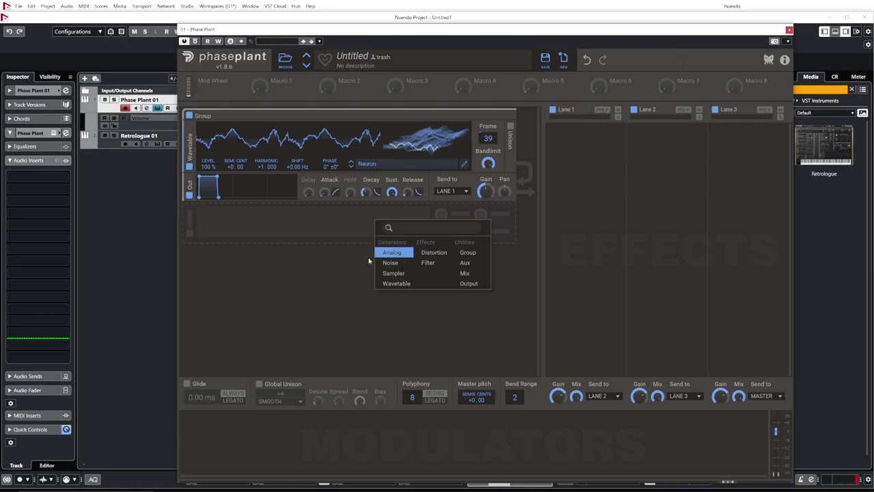
pyautogui.click(357, 338)
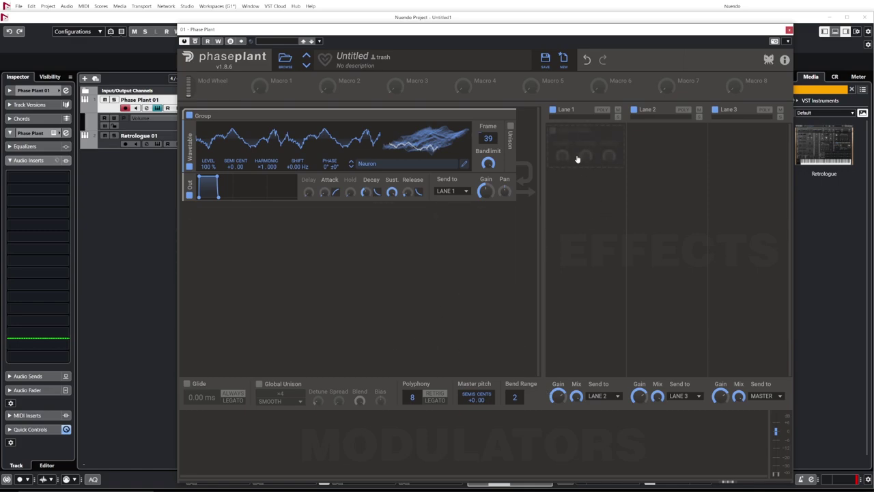
# Remove the Wavetable oscillator and add an Analog oscillator set to a sine wave.
pyautogui.click(512, 117)
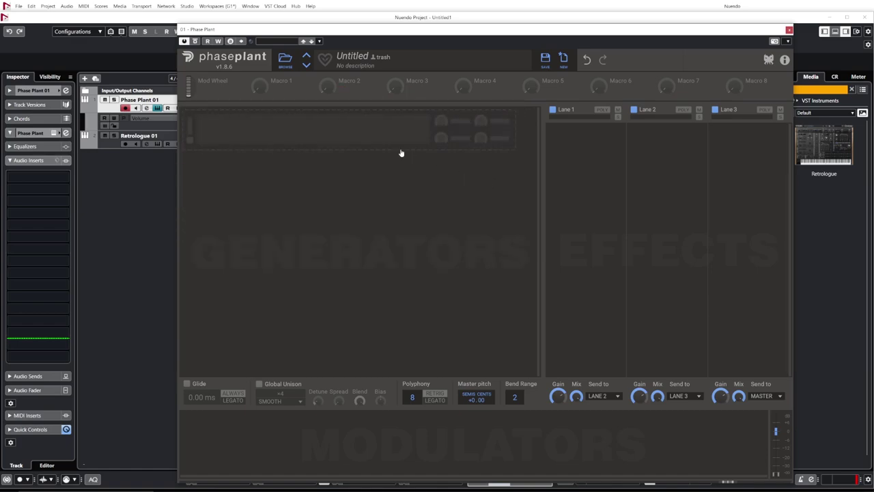
pyautogui.click(303, 128)
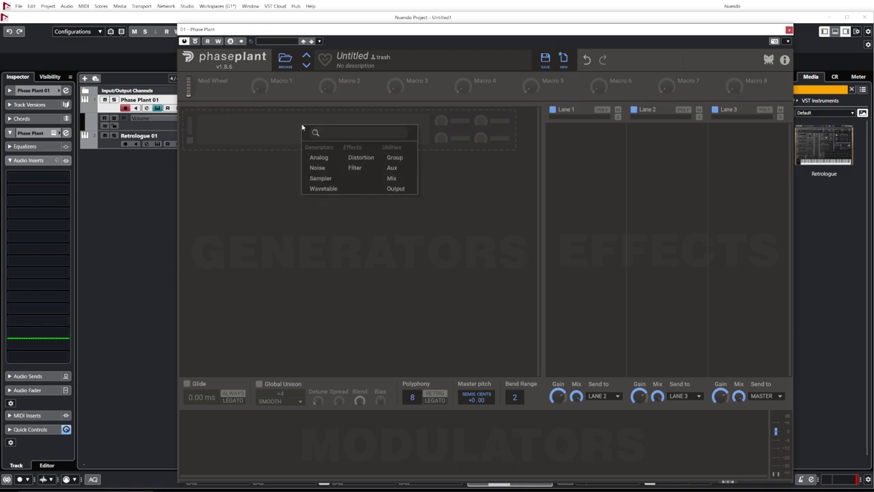
pyautogui.click(318, 157)
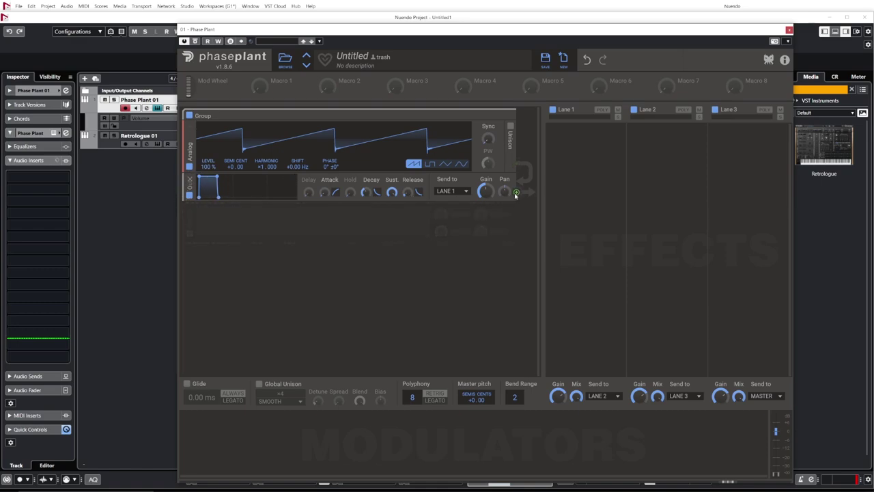
pyautogui.click(461, 163)
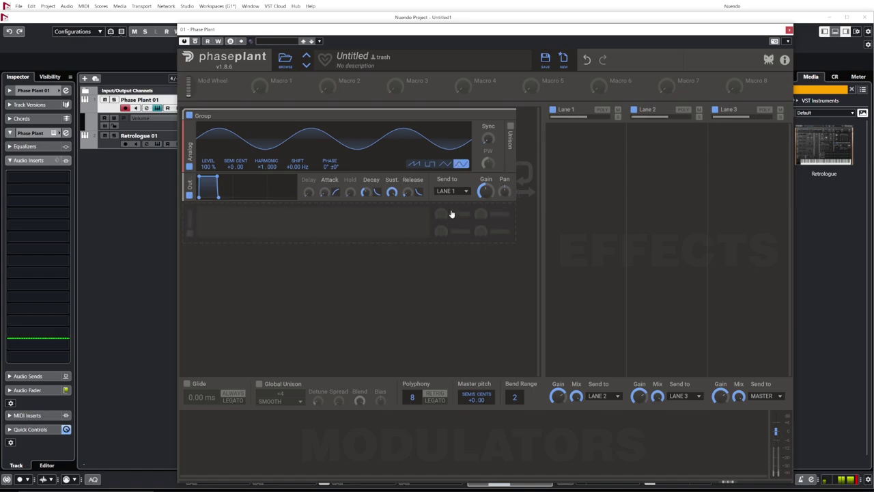
# Add a second Analog oscillator, also set to a sine wave.
pyautogui.click(395, 226)
pyautogui.click(410, 258)
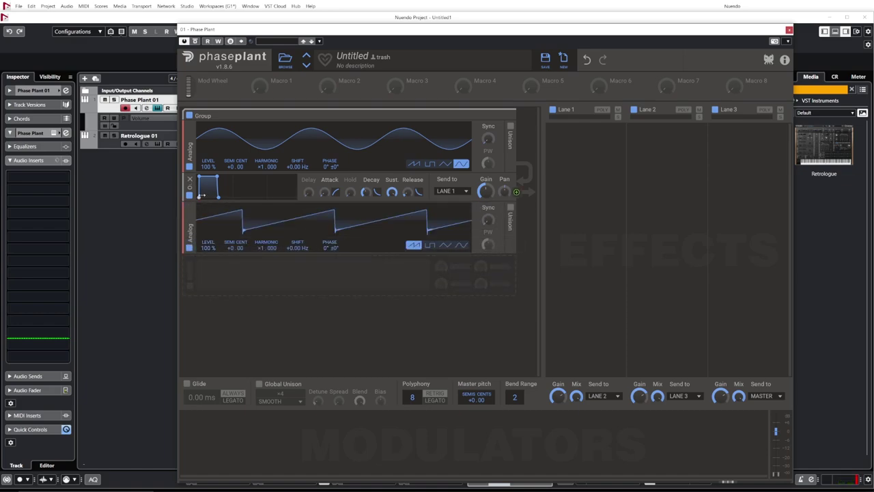
pyautogui.click(460, 246)
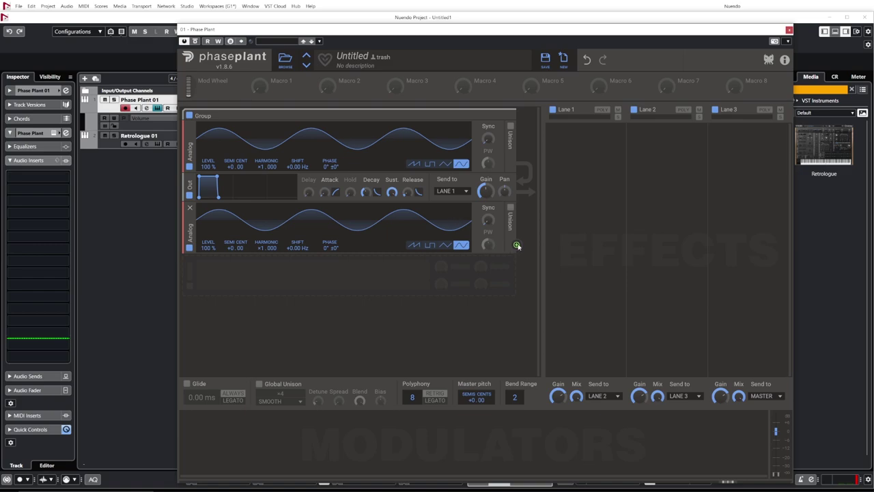
# Route the lower oscillator's output to the upper oscillator's Phase for FM.
pyautogui.moveTo(517, 246); pyautogui.dragTo(517, 247)
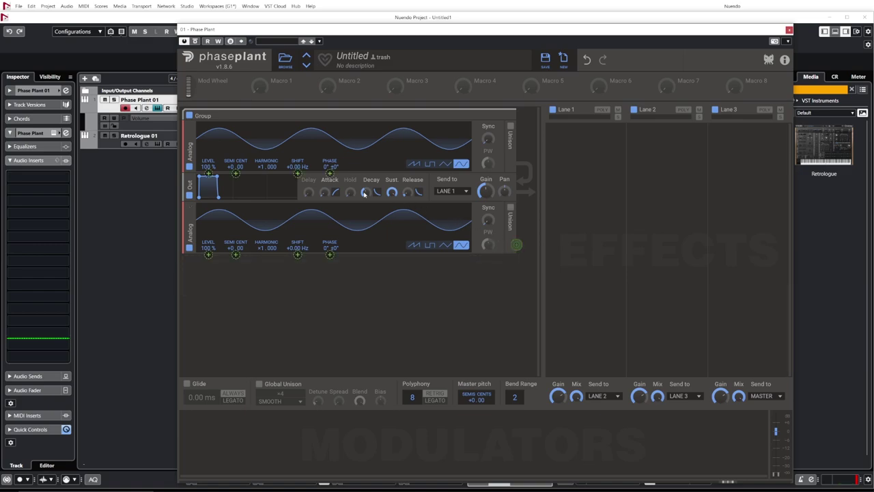
pyautogui.moveTo(312, 185); pyautogui.dragTo(330, 175)
pyautogui.moveTo(330, 175); pyautogui.dragTo(330, 175)
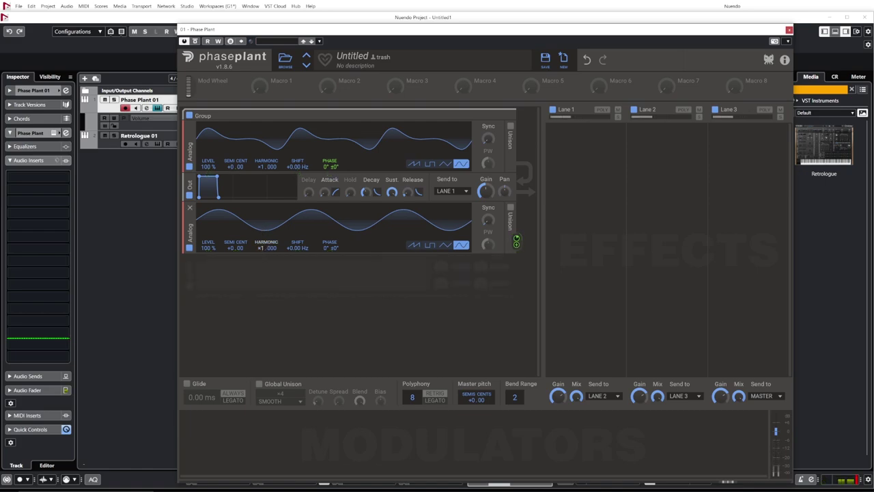
# Set Harmonic to ×6 on the lower oscillator and ×4 on the upper.
pyautogui.moveTo(265, 249); pyautogui.dragTo(265, 191)
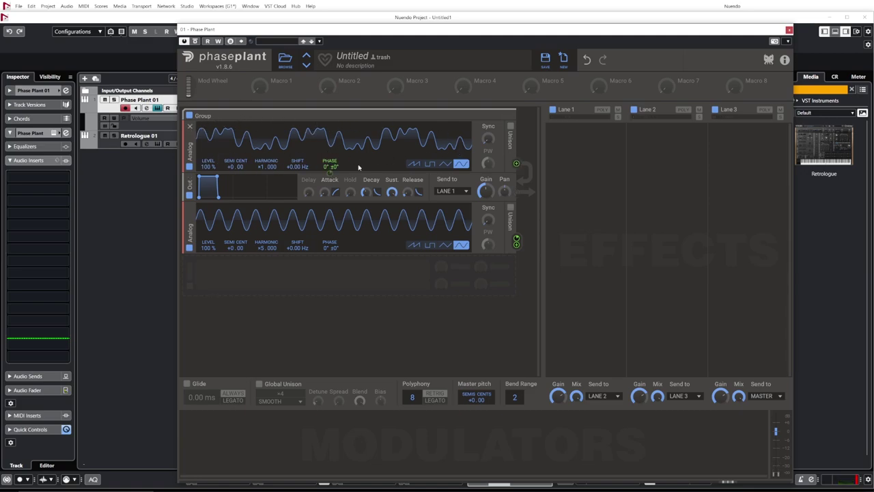
pyautogui.moveTo(266, 247); pyautogui.dragTo(273, 210)
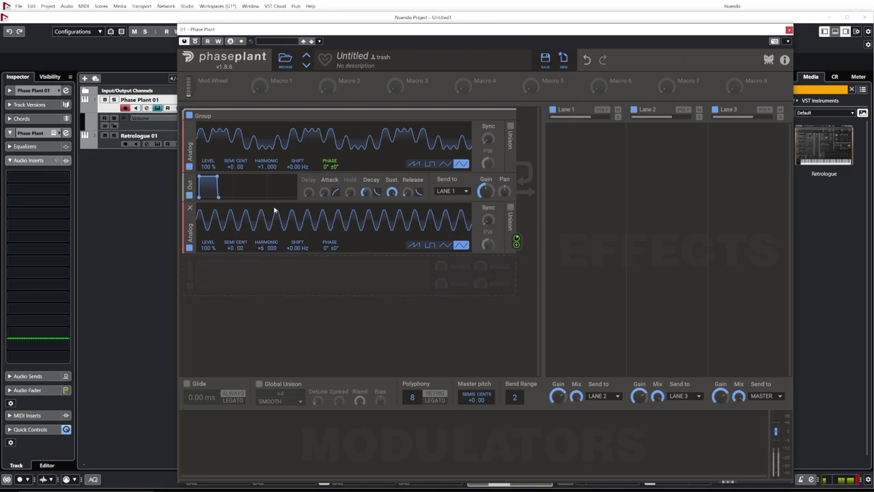
pyautogui.click(266, 167)
pyautogui.moveTo(266, 166); pyautogui.dragTo(268, 129)
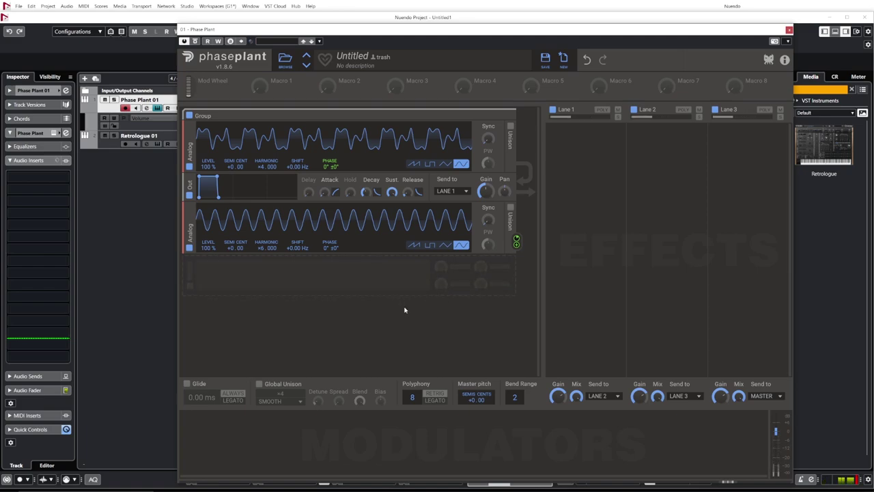
# Add a third Analog sine oscillator tuned down 12 semitones, with its own Output module.
pyautogui.click(334, 276)
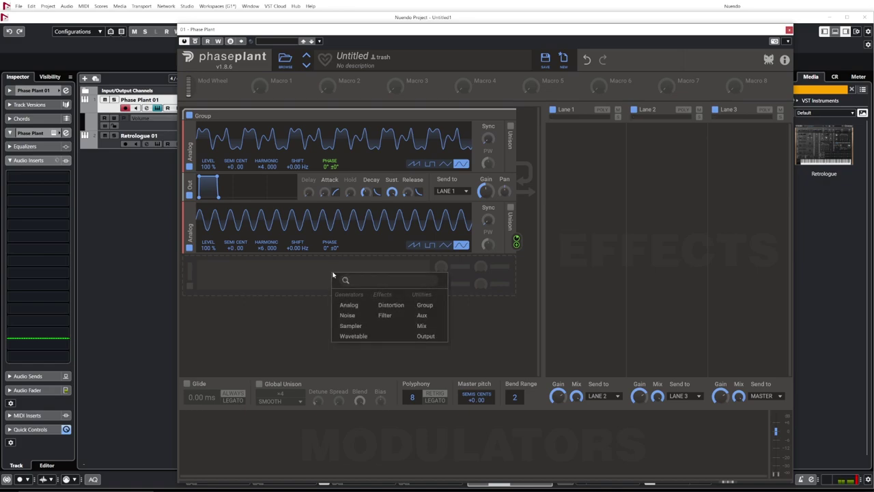
pyautogui.click(348, 306)
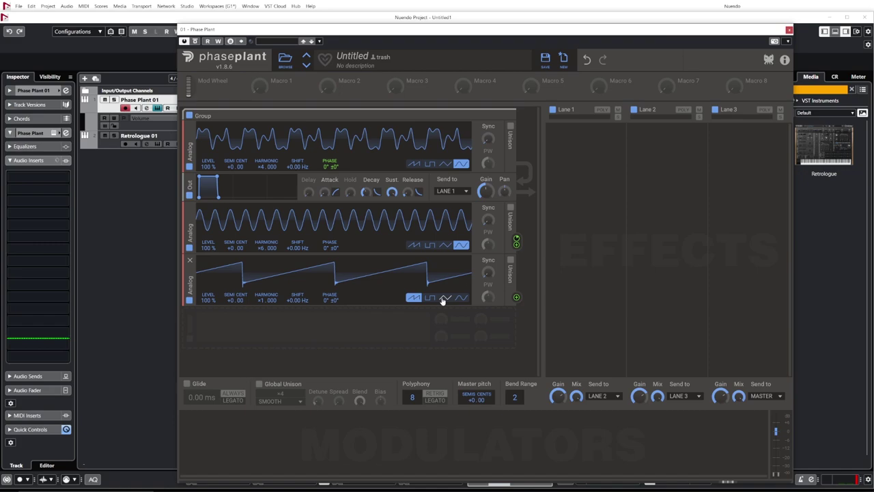
pyautogui.click(442, 299)
pyautogui.click(461, 300)
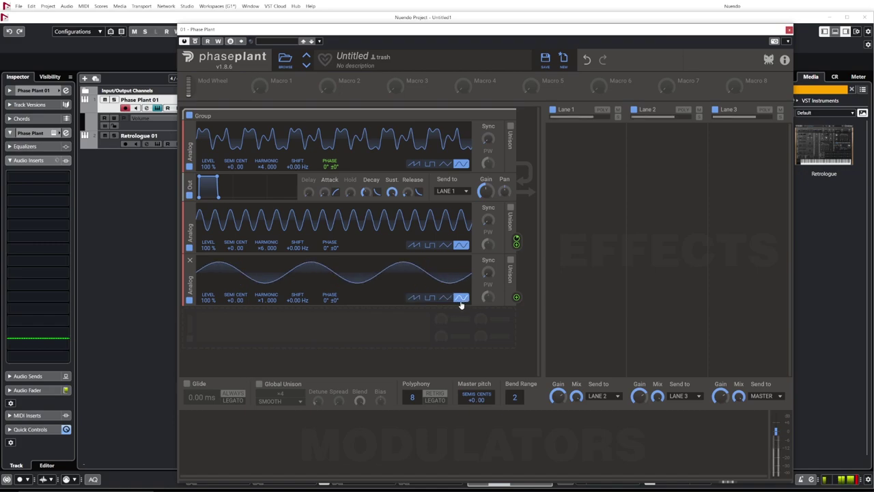
pyautogui.moveTo(235, 302); pyautogui.dragTo(235, 328)
pyautogui.click(248, 322)
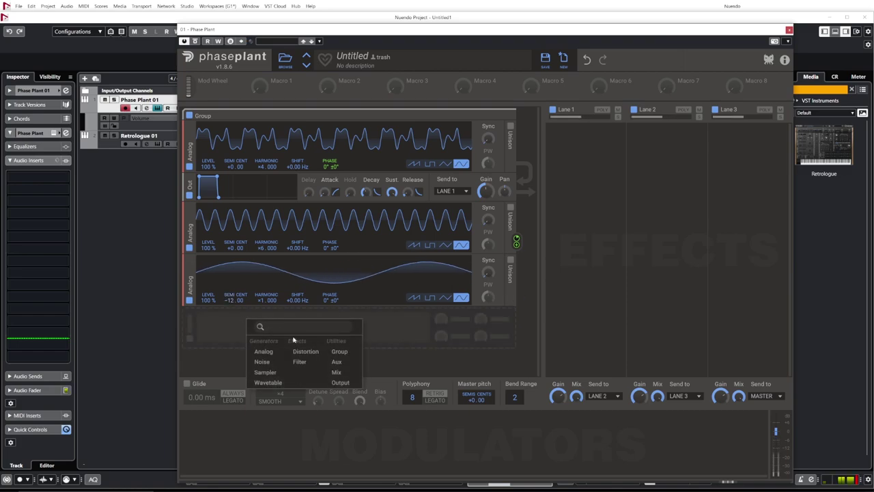
pyautogui.click(339, 383)
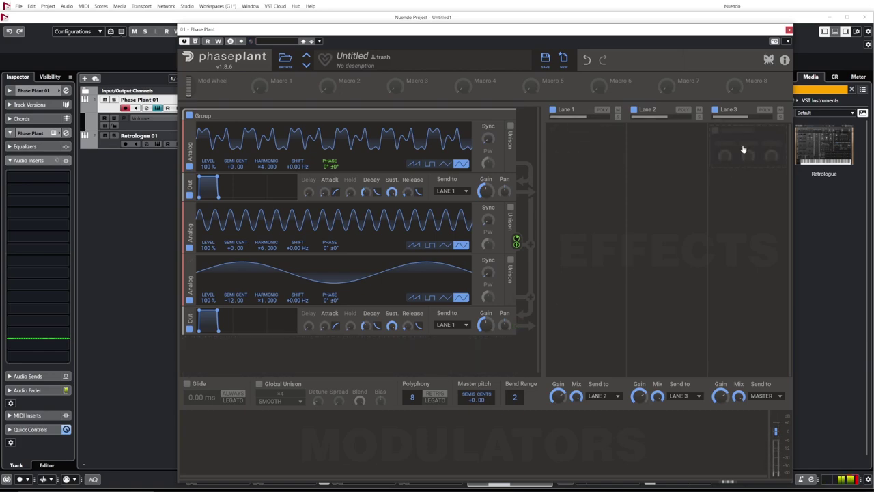
# Add a Limiter to Lane 3 and set oscillators 1 and 3 to 75 % level.
pyautogui.click(742, 144)
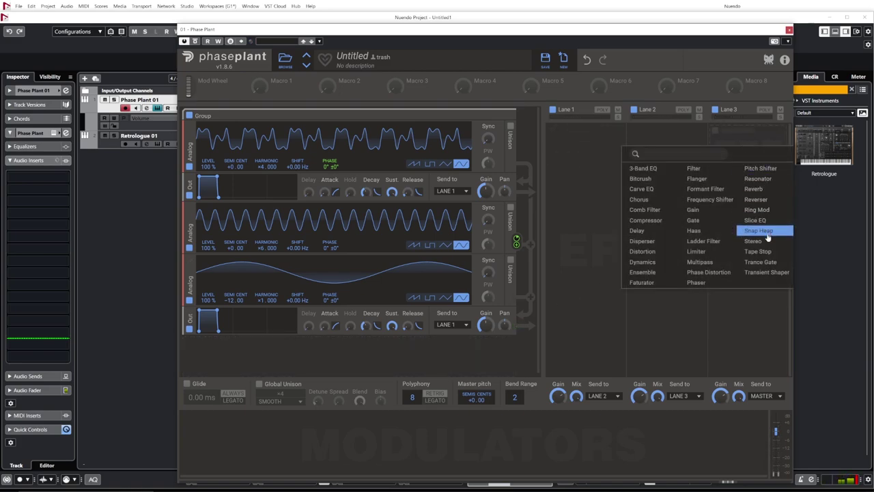
pyautogui.click(697, 252)
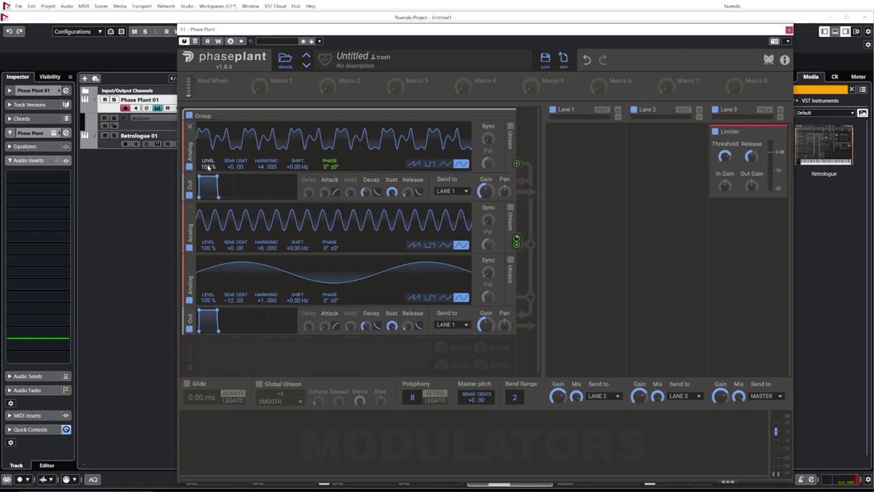
pyautogui.moveTo(208, 166); pyautogui.dragTo(208, 184)
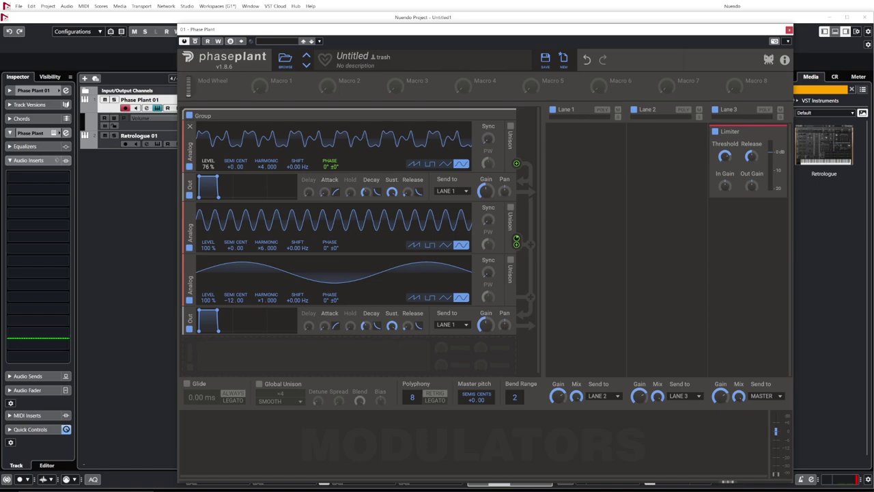
pyautogui.moveTo(207, 299)
pyautogui.mouseDown()
pyautogui.moveTo(208, 320)
pyautogui.moveTo(208, 295)
pyautogui.mouseUp()
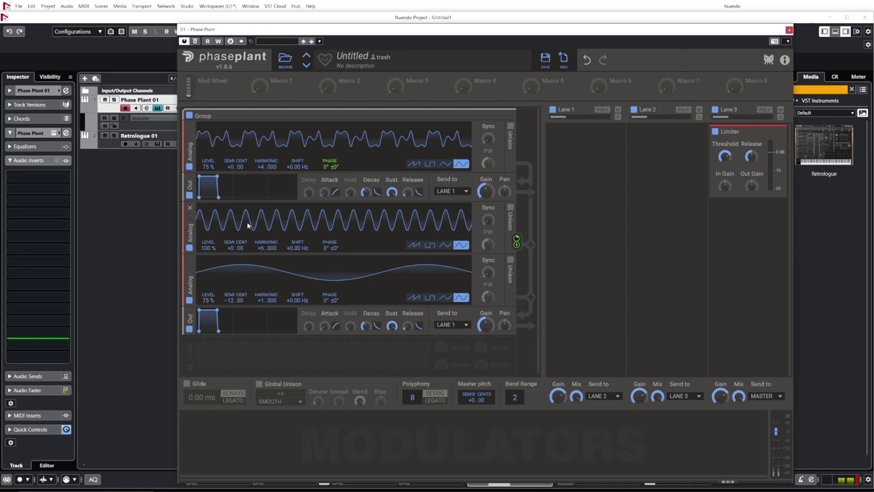
pyautogui.doubleClick(203, 300)
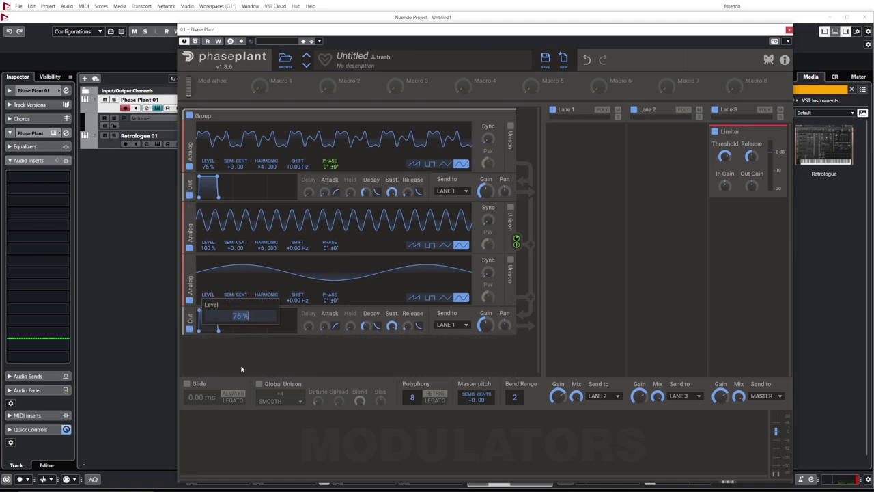
pyautogui.click(233, 346)
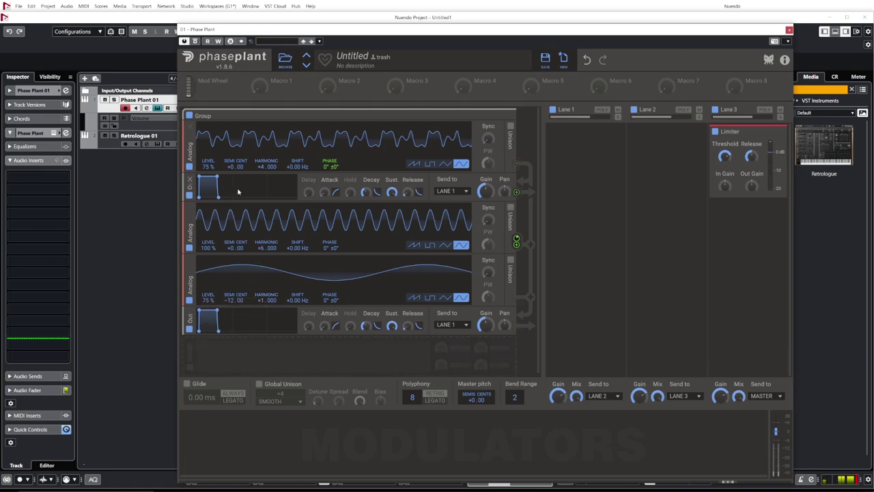
# Lengthen both envelopes' release (lower to 388 ms) and make oscillator 3 a ~37 % pulse wave.
pyautogui.moveTo(408, 194); pyautogui.dragTo(407, 175)
pyautogui.moveTo(408, 326); pyautogui.dragTo(407, 309)
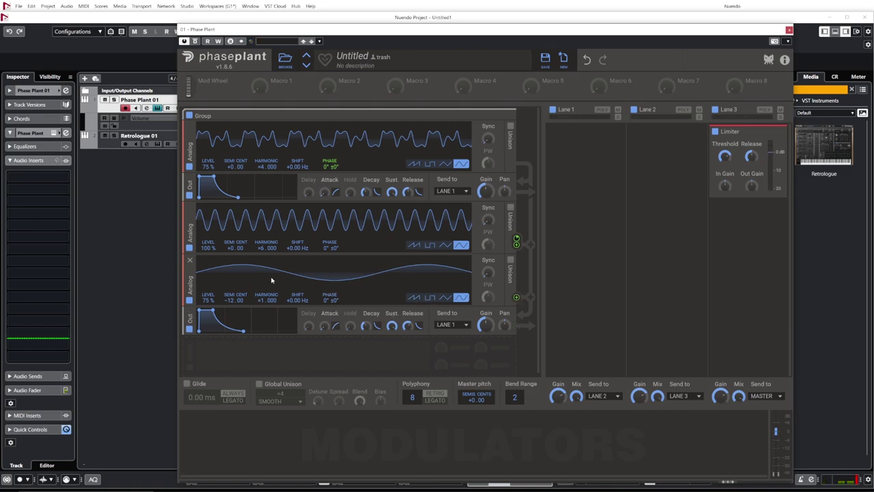
pyautogui.click(429, 298)
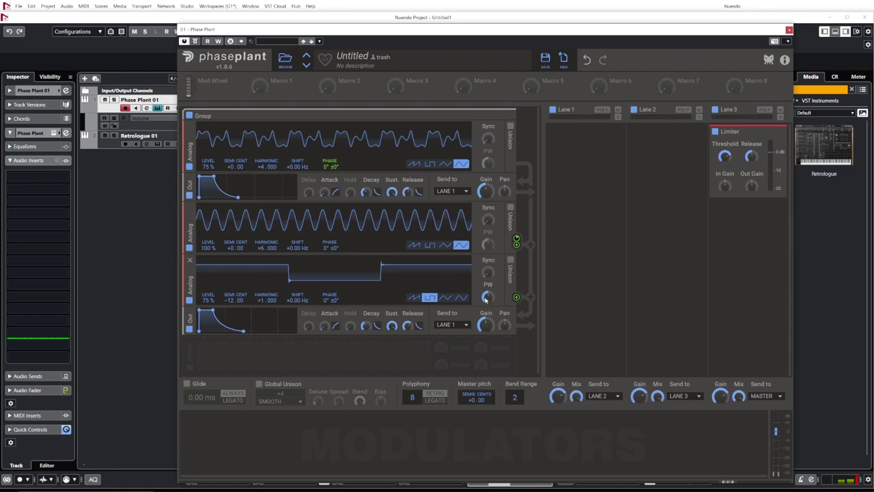
pyautogui.moveTo(491, 301); pyautogui.dragTo(490, 329)
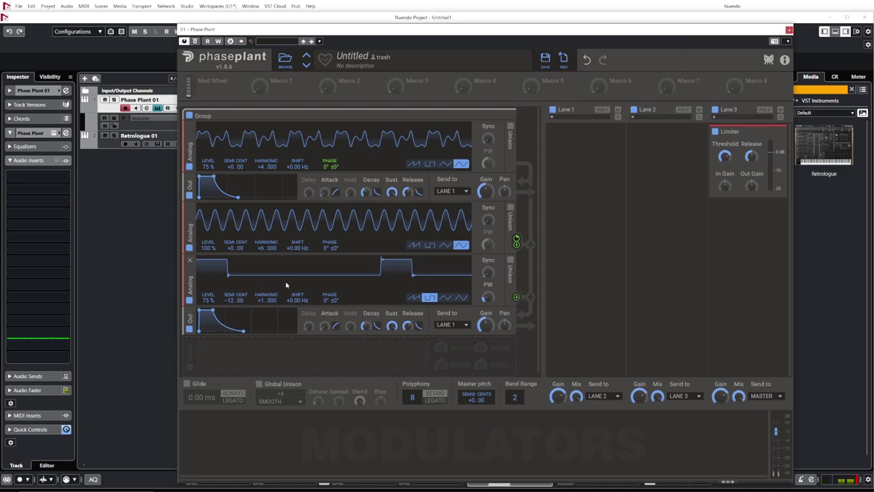
# Insert a lowpass Filter module between the third oscillator and its Out module.
pyautogui.click(303, 361)
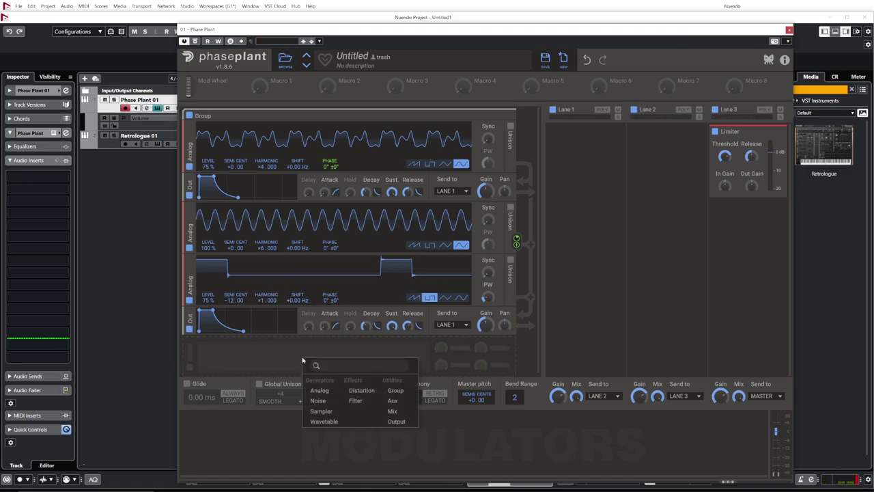
pyautogui.click(355, 393)
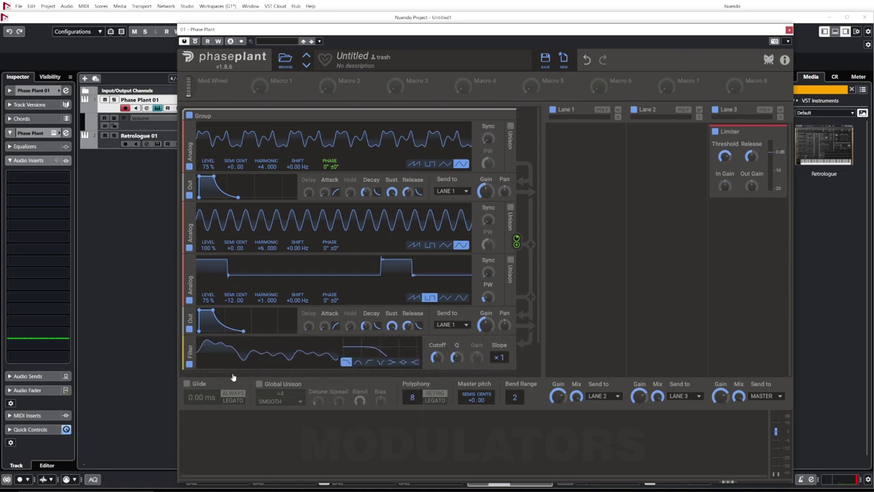
pyautogui.moveTo(189, 352); pyautogui.dragTo(194, 311)
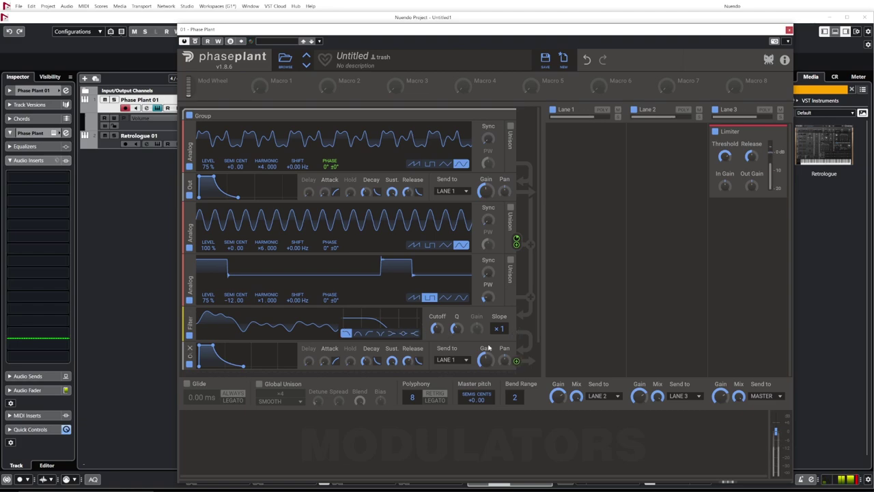
pyautogui.moveTo(437, 329)
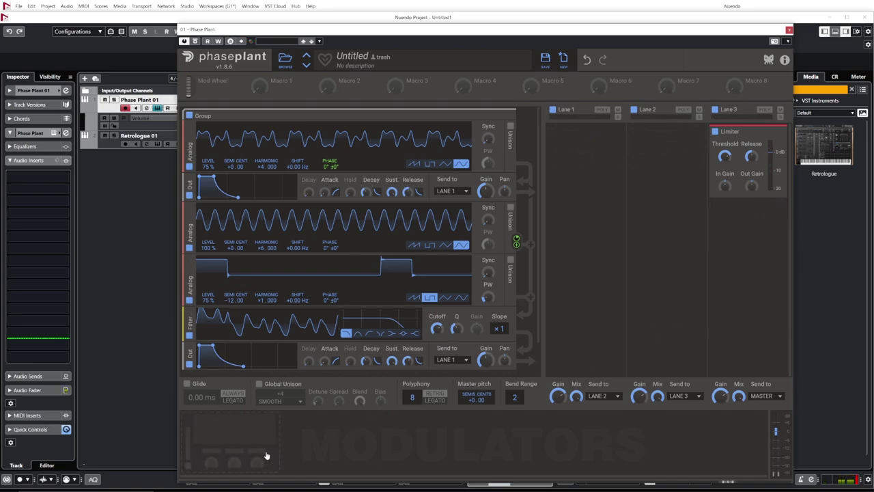
# Add an Envelope modulator and route it to the Filter cutoff at about 10 % depth.
pyautogui.click(219, 452)
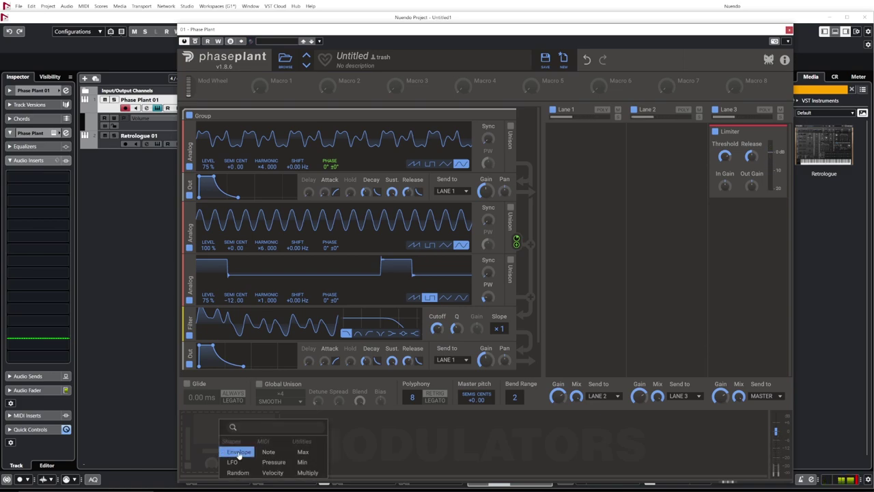
pyautogui.click(240, 454)
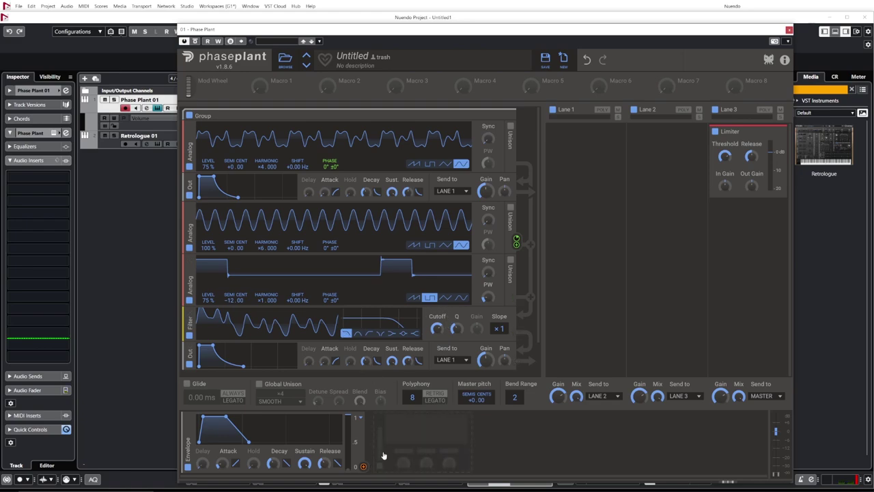
pyautogui.moveTo(363, 467); pyautogui.dragTo(436, 329)
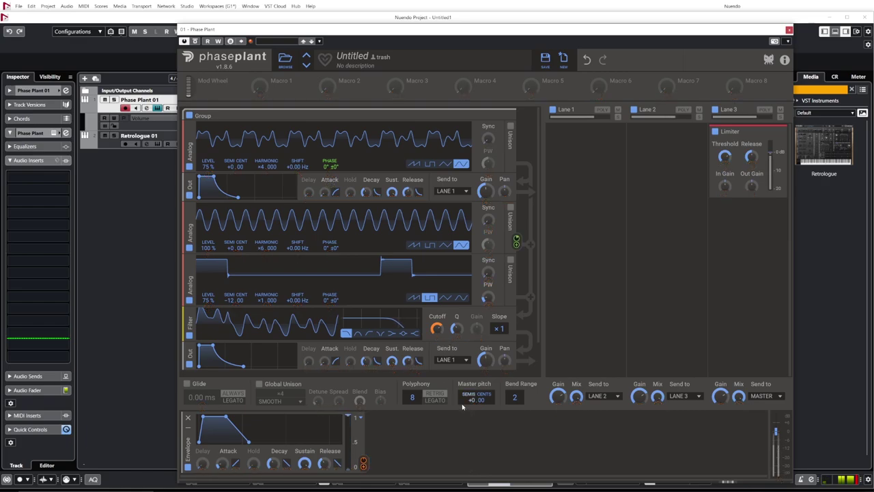
pyautogui.moveTo(437, 339)
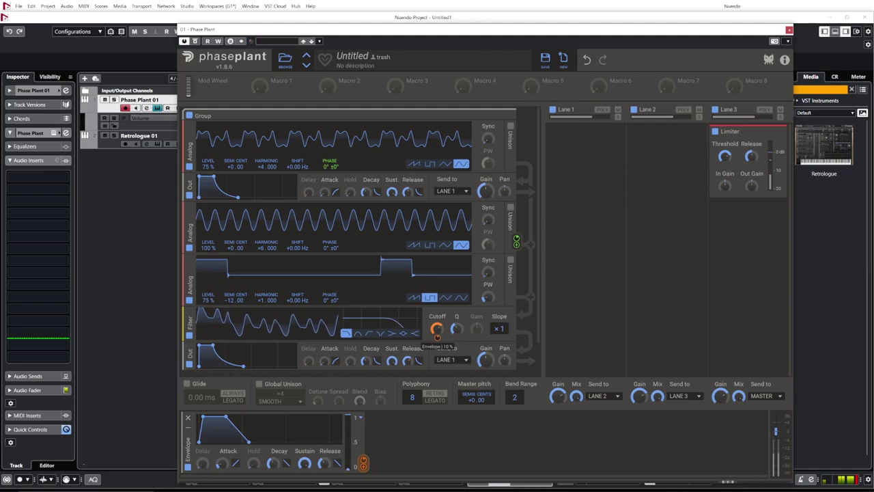
pyautogui.moveTo(436, 331); pyautogui.dragTo(436, 332)
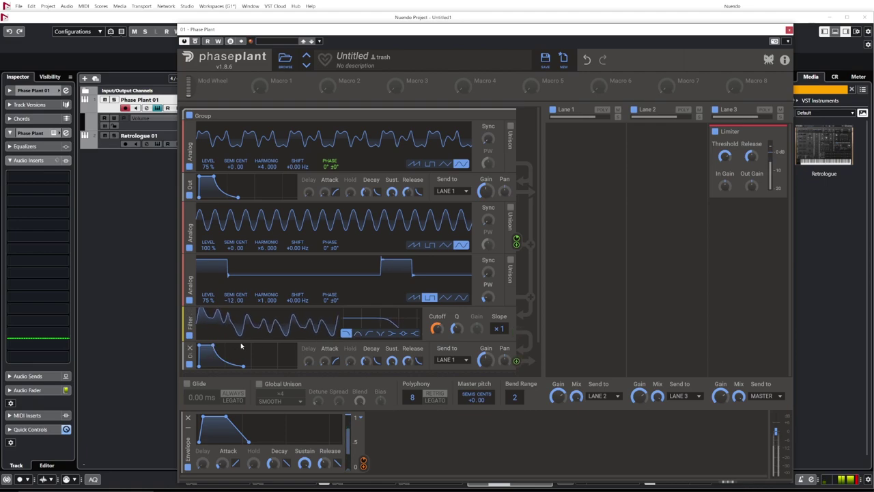
# Reshape the lower Out envelope and give the modulator envelope about 494 ms decay, 22 % sustain.
pyautogui.moveTo(214, 346); pyautogui.dragTo(212, 345)
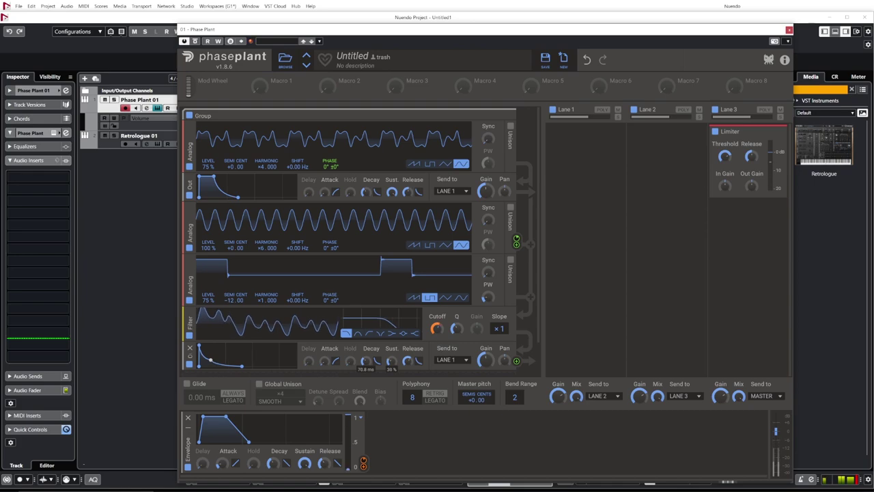
pyautogui.moveTo(211, 355); pyautogui.dragTo(214, 355)
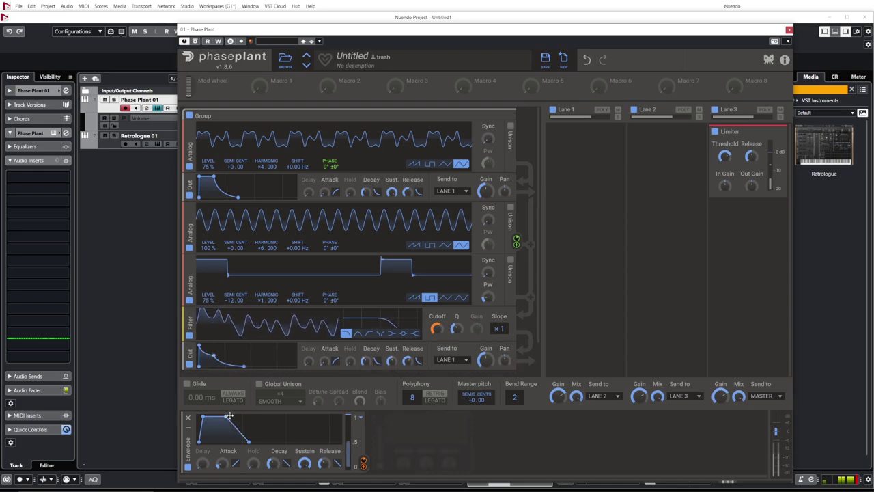
pyautogui.moveTo(226, 417); pyautogui.dragTo(241, 437)
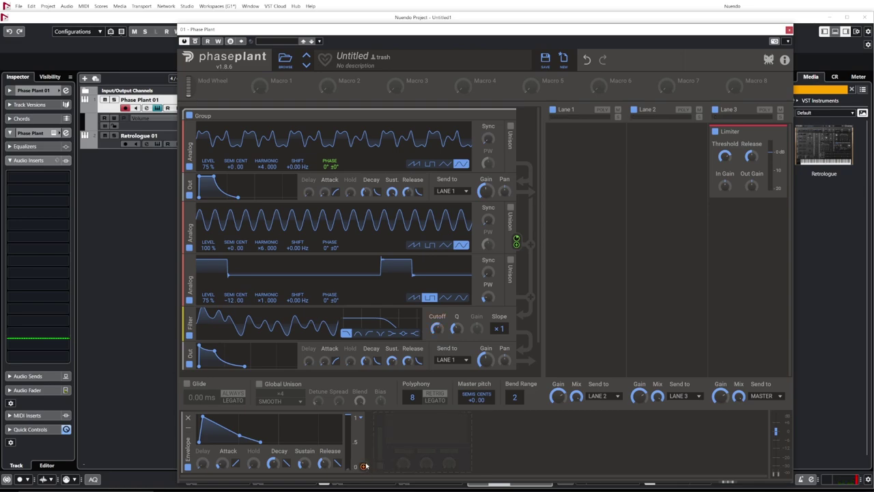
# Add a MIDI Note modulator and route it to the Filter cutoff for key tracking.
pyautogui.click(391, 438)
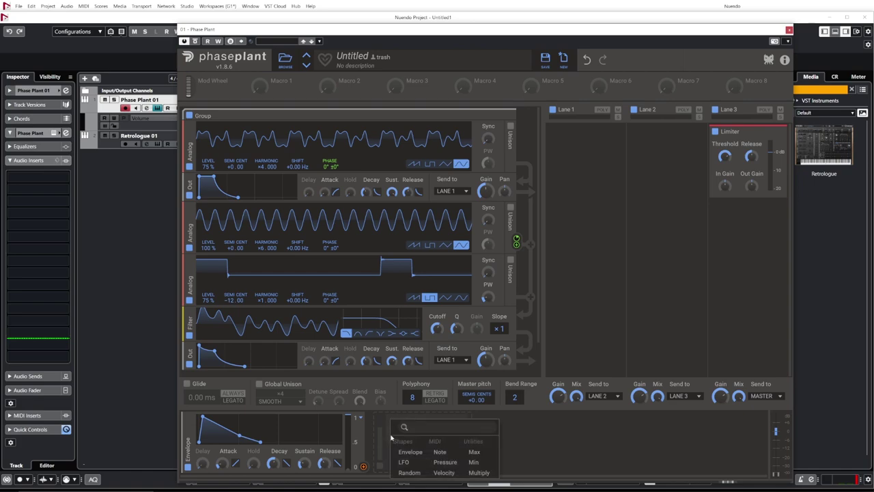
pyautogui.click(442, 453)
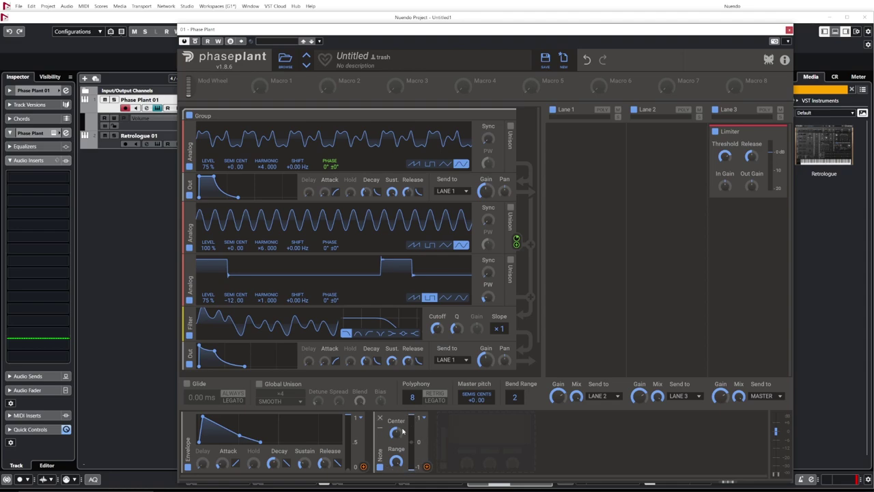
pyautogui.moveTo(428, 467); pyautogui.dragTo(437, 339)
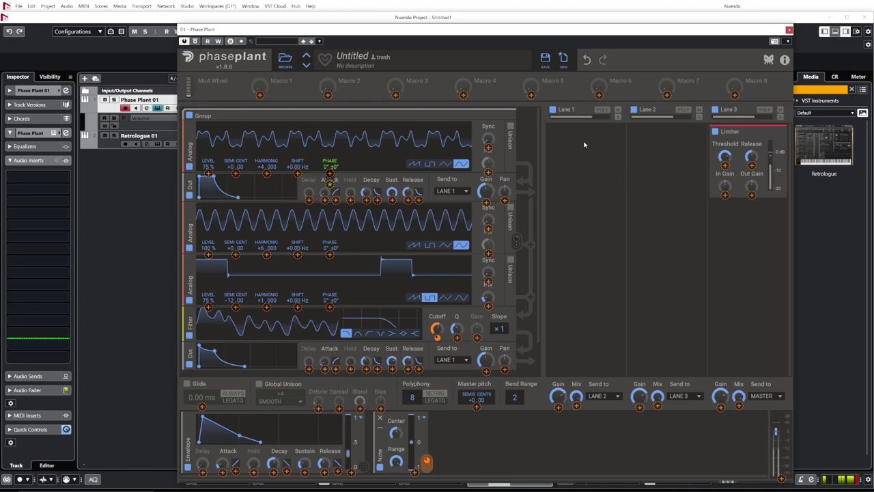
# Add a Reverb effect to Lane 2 and a Chorus to Lane 1.
pyautogui.click(663, 139)
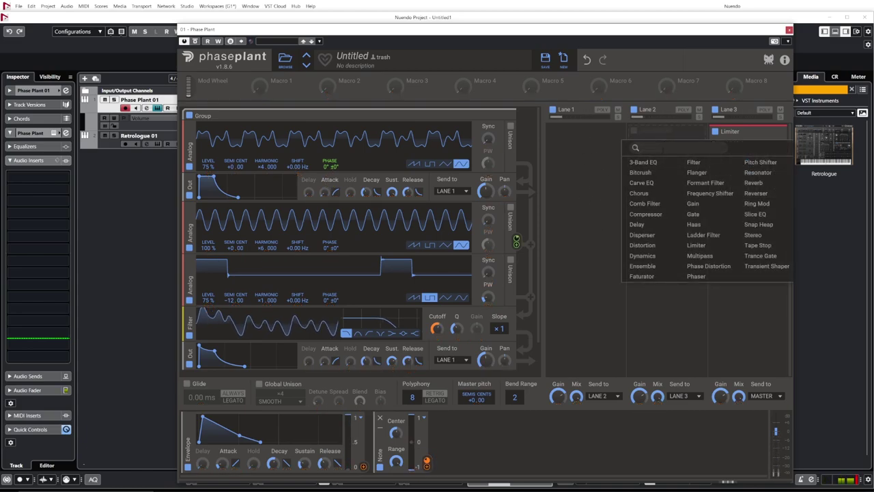
pyautogui.click(753, 183)
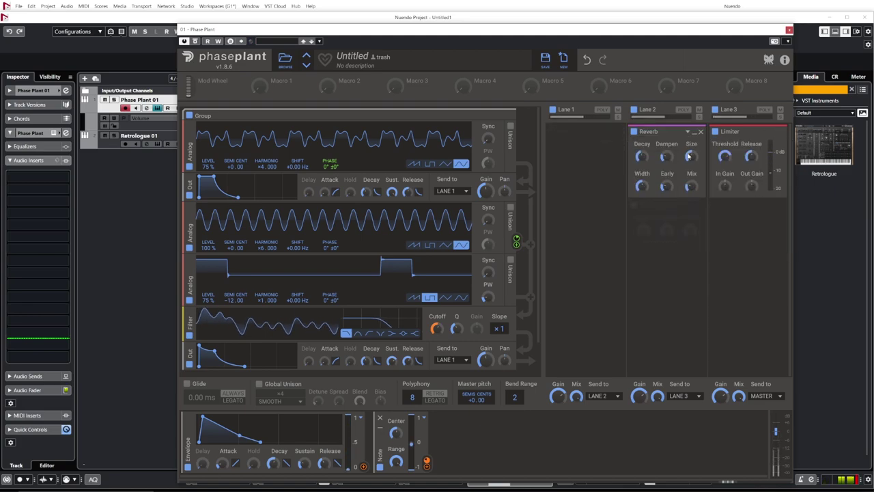
pyautogui.click(601, 150)
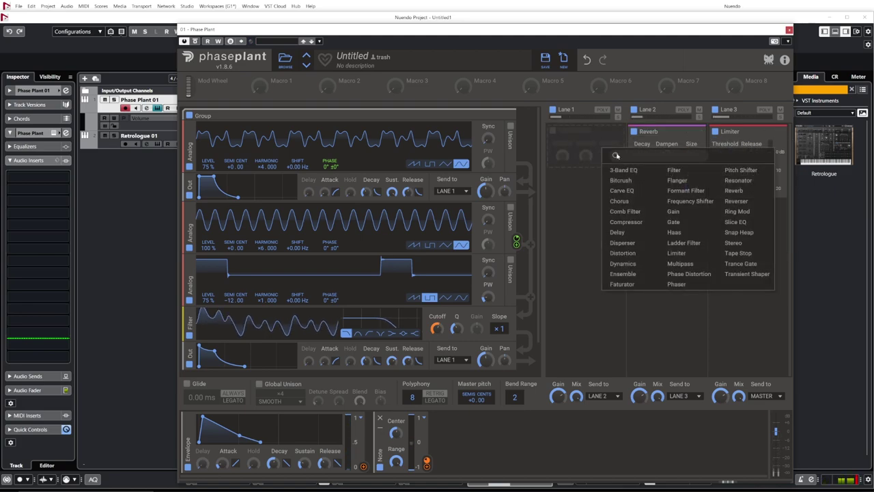
pyautogui.click(619, 201)
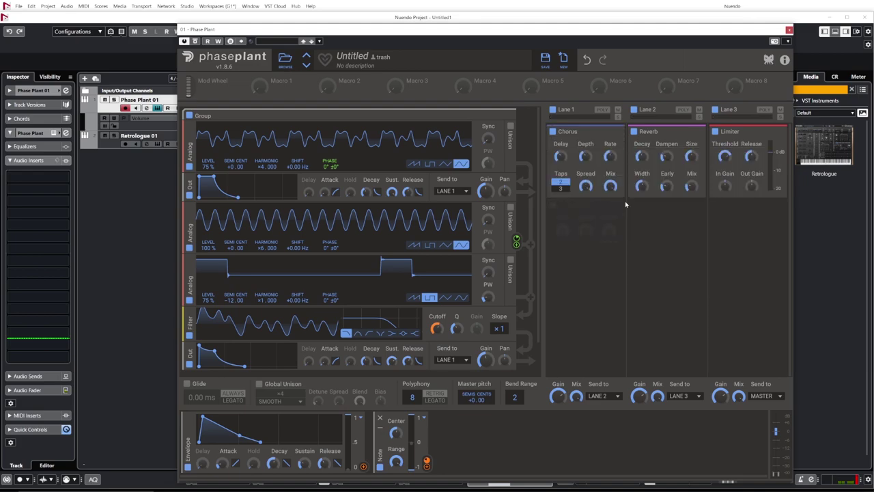
# Add an Ensemble to Lane 1 with 7 voices, slightly lower detune and spread near 85 %.
pyautogui.click(607, 142)
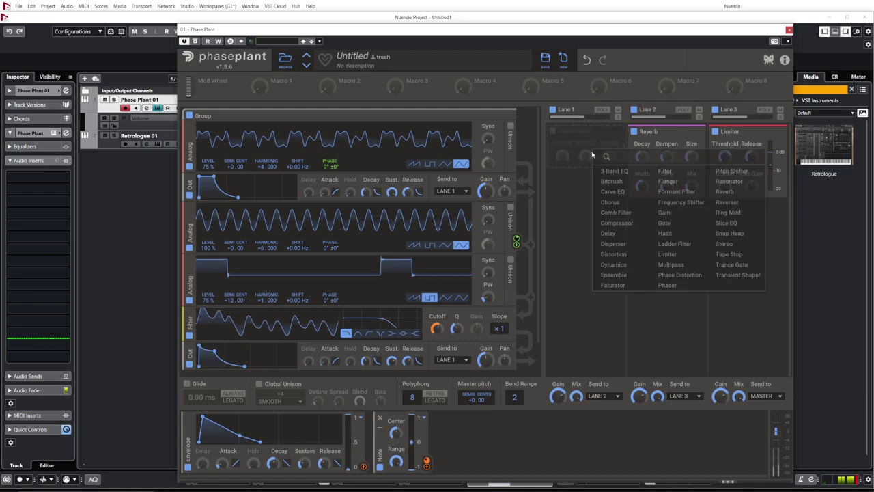
pyautogui.click(613, 275)
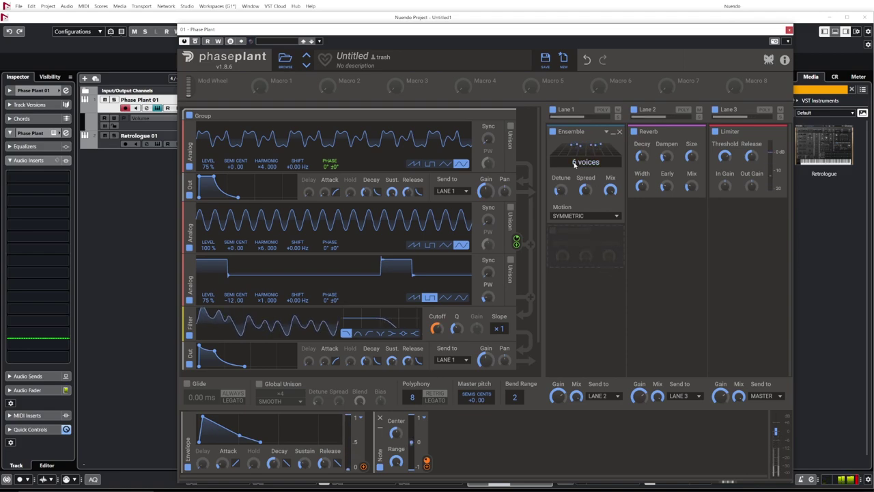
pyautogui.scroll(1, 585, 162)
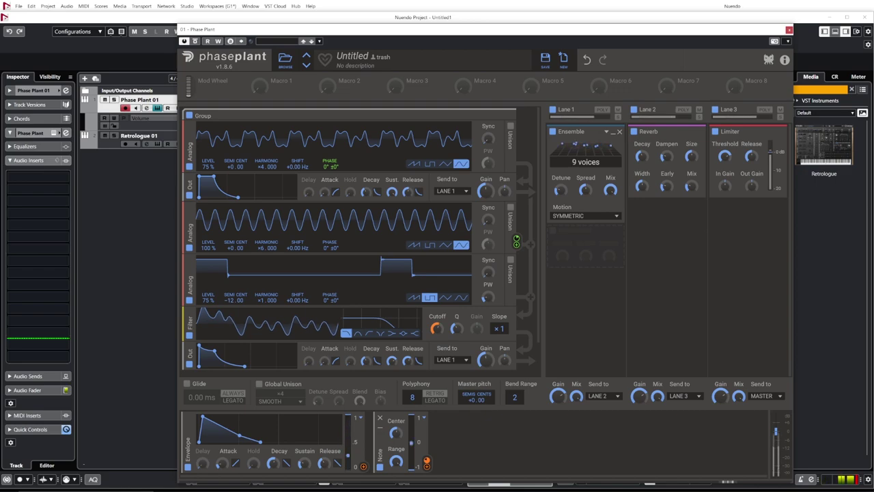
pyautogui.scroll(-1, 584, 162)
pyautogui.moveTo(560, 191)
pyautogui.scroll(-1, 559, 191)
pyautogui.moveTo(585, 190); pyautogui.dragTo(585, 171)
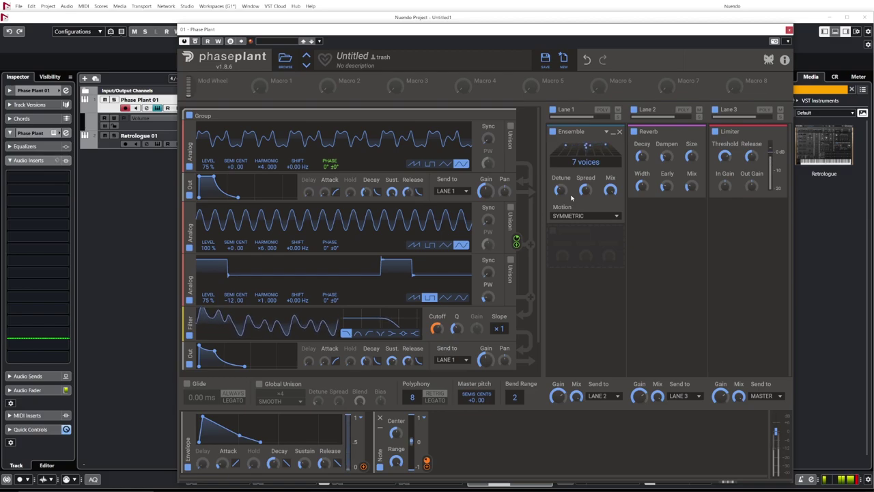
# Add a Filter effect to Lane 1 and raise its cutoff to about 3.90 kHz.
pyautogui.click(597, 265)
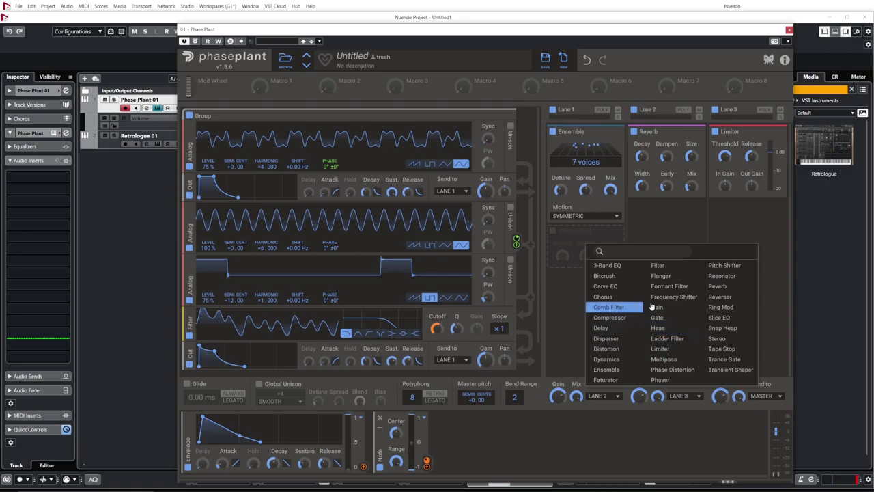
pyautogui.click(645, 270)
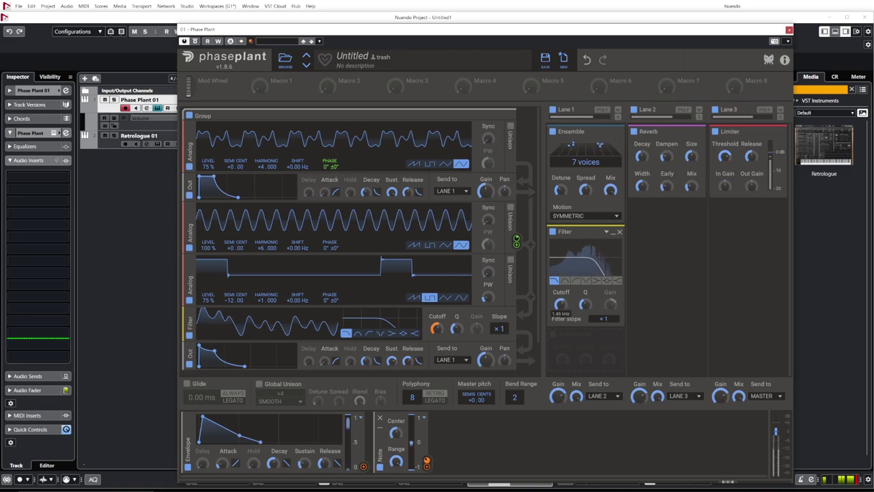
pyautogui.moveTo(562, 311); pyautogui.dragTo(581, 305)
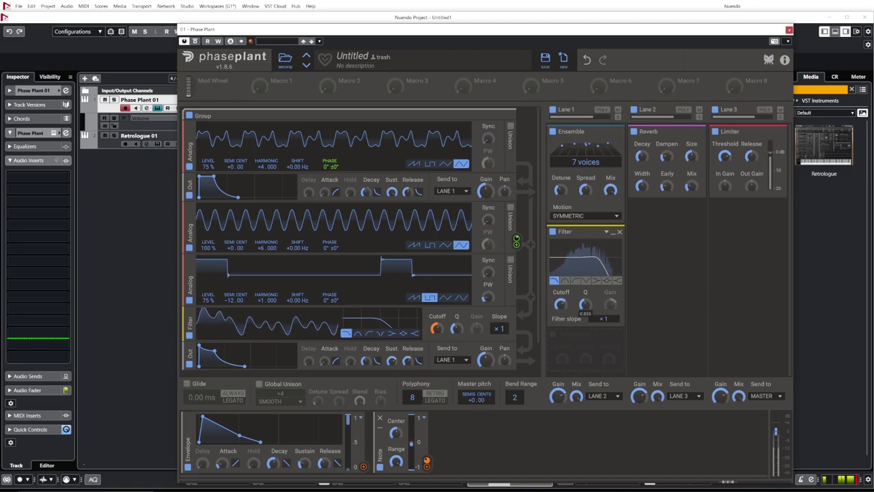
pyautogui.moveTo(564, 309); pyautogui.dragTo(584, 304)
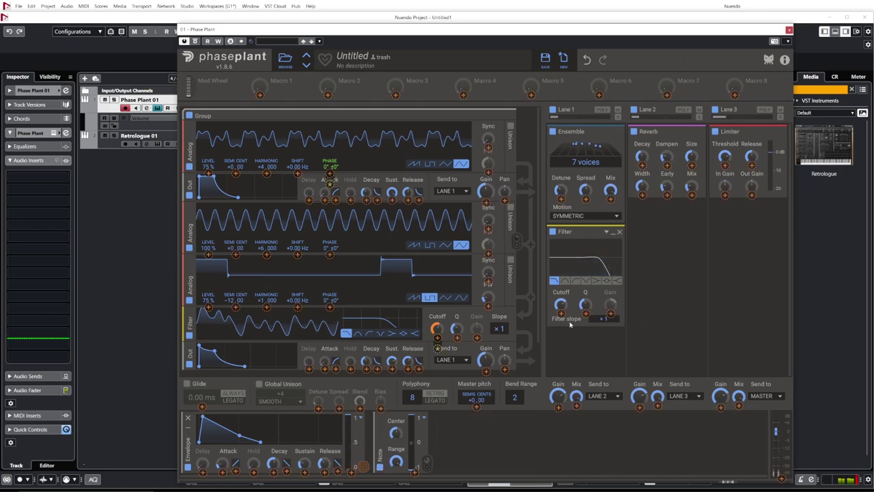
# Modulate the Lane 1 filter cutoff with the Envelope and place the Ensemble after the Filter.
pyautogui.moveTo(363, 467); pyautogui.dragTo(561, 311)
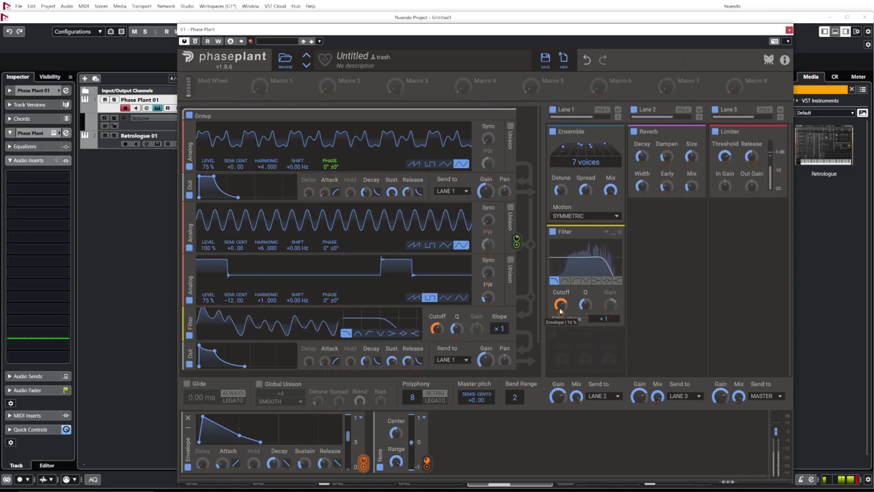
pyautogui.moveTo(560, 303); pyautogui.dragTo(561, 306)
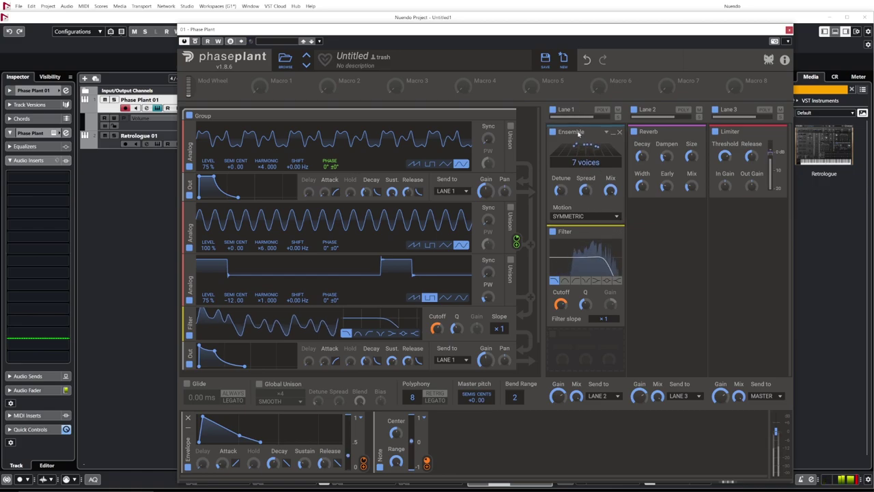
pyautogui.moveTo(584, 159); pyautogui.dragTo(591, 275)
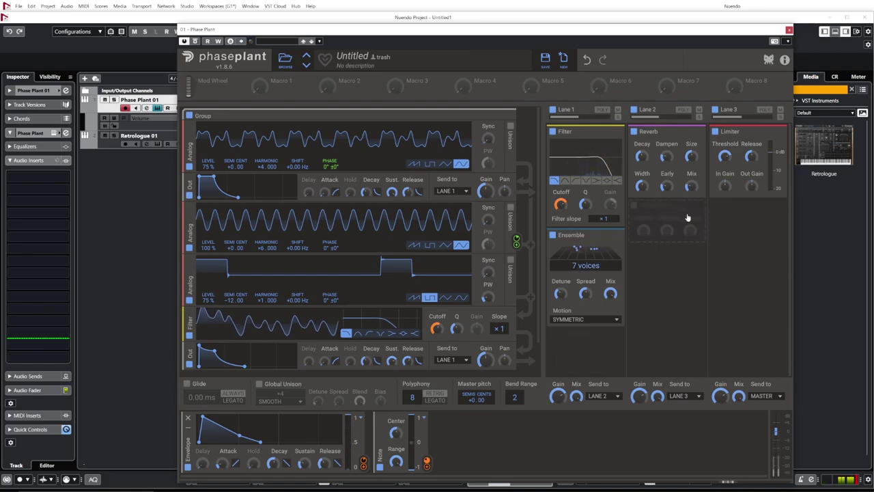
# Add a Phaser after the Reverb in Lane 2 and raise its rate slightly.
pyautogui.click(552, 235)
pyautogui.click(660, 204)
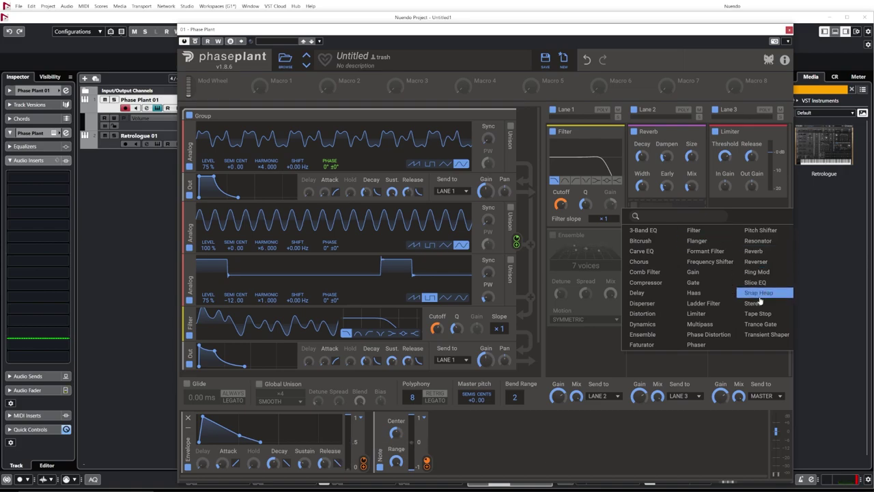
pyautogui.click(705, 346)
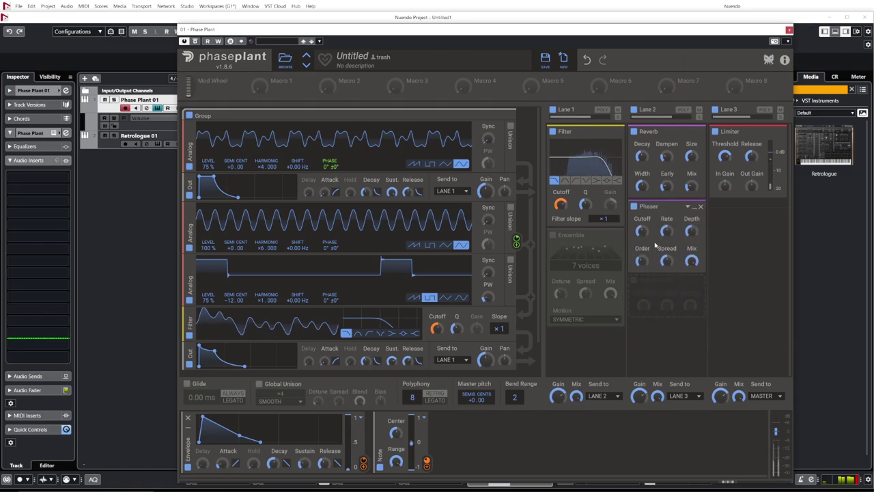
pyautogui.moveTo(641, 230)
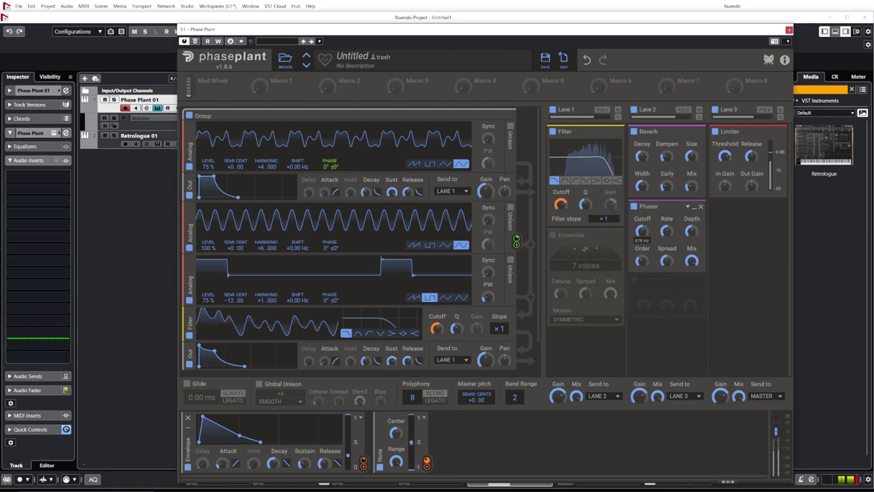
pyautogui.moveTo(666, 231); pyautogui.dragTo(666, 222)
pyautogui.moveTo(691, 231)
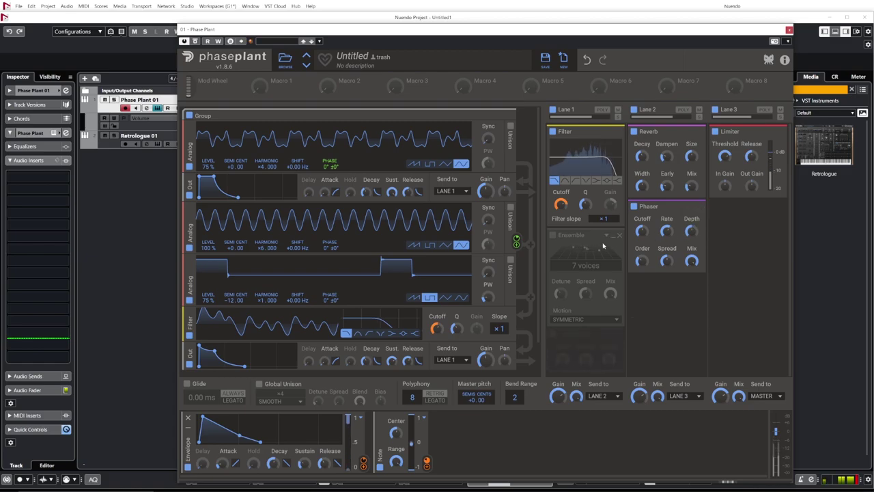
# Re-enable the Ensemble and raise the Phaser mix to about 64 %.
pyautogui.click(552, 236)
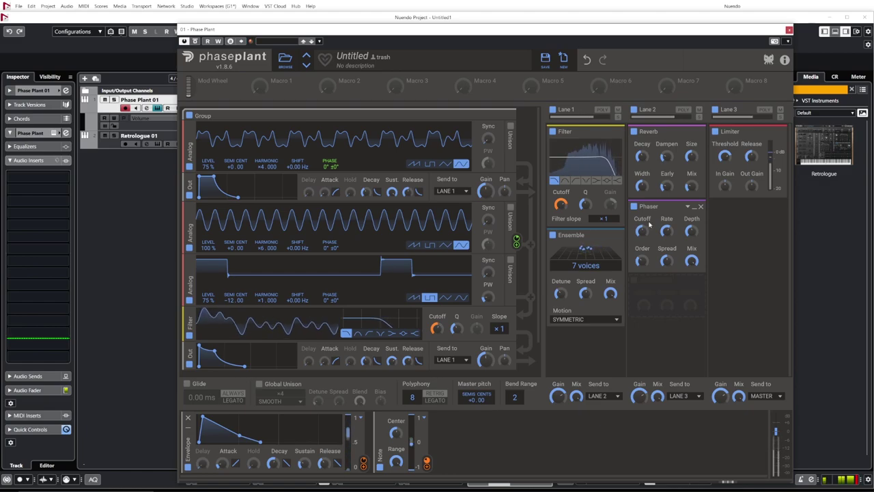
pyautogui.moveTo(691, 260)
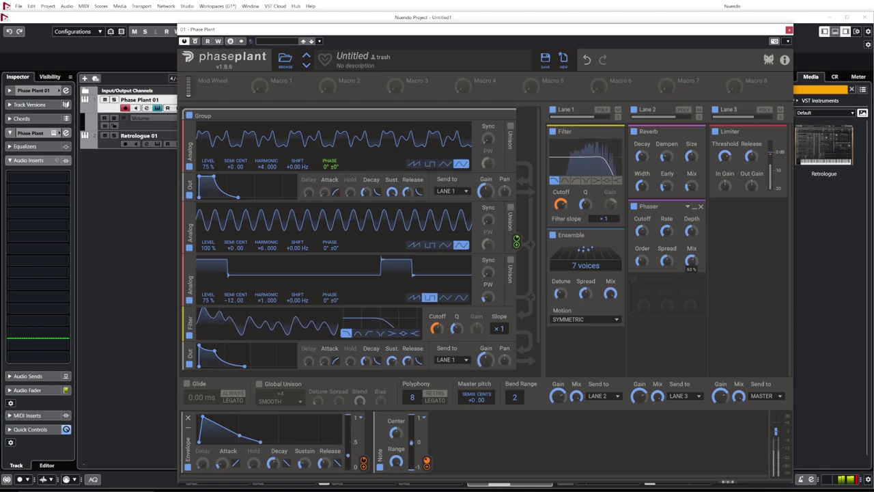
pyautogui.moveTo(691, 260); pyautogui.dragTo(692, 257)
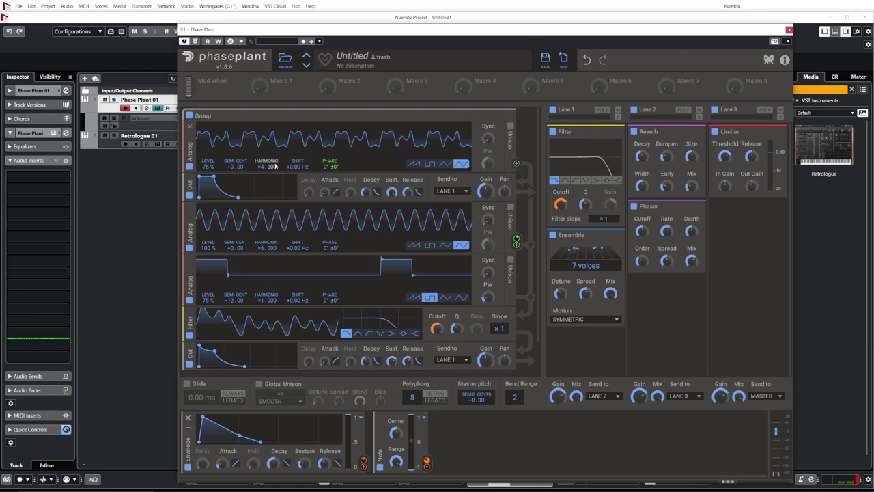
# Open the effect list for the empty slot below the Phaser in Lane 2.
pyautogui.scroll(-2, 390, 248)
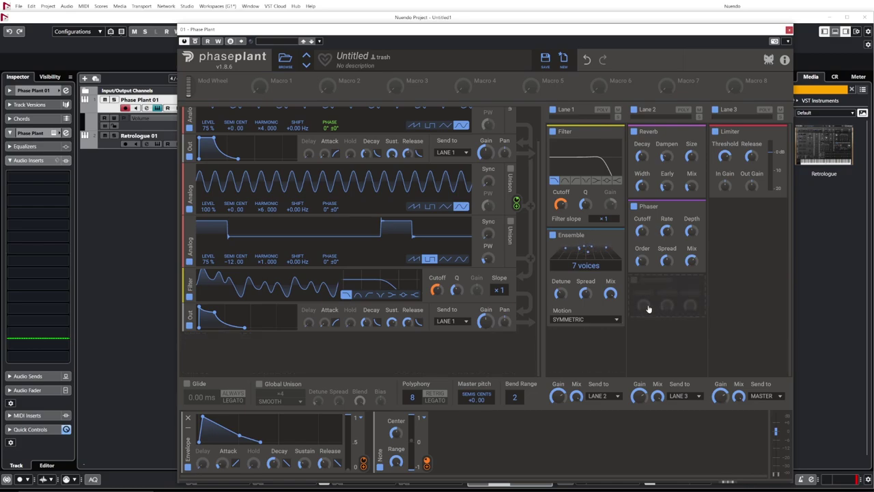
pyautogui.click(649, 309)
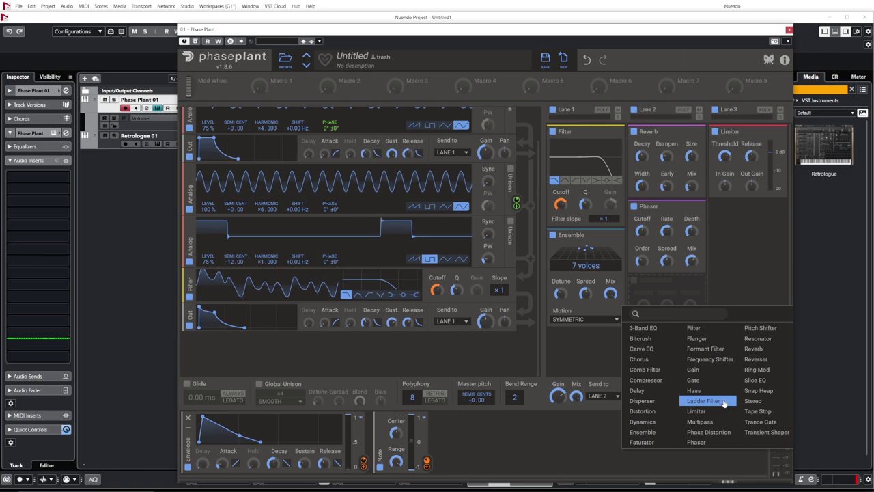
# Add a Snap Heap after the Phaser and audition Creative presets, settling on Chord Shifter.
pyautogui.click(754, 391)
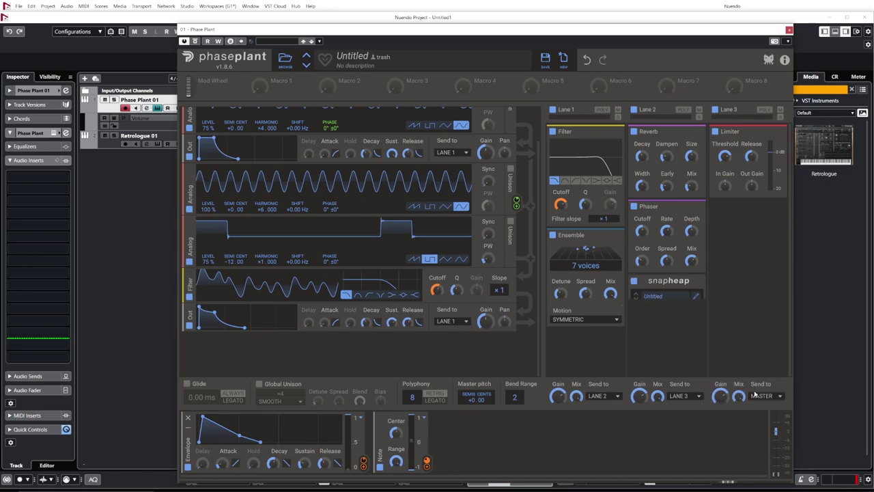
pyautogui.click(659, 295)
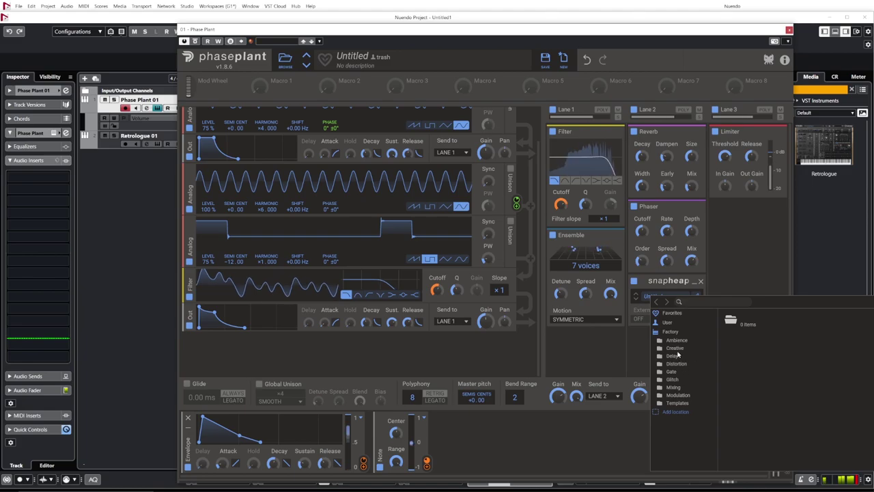
pyautogui.click(675, 348)
pyautogui.click(749, 336)
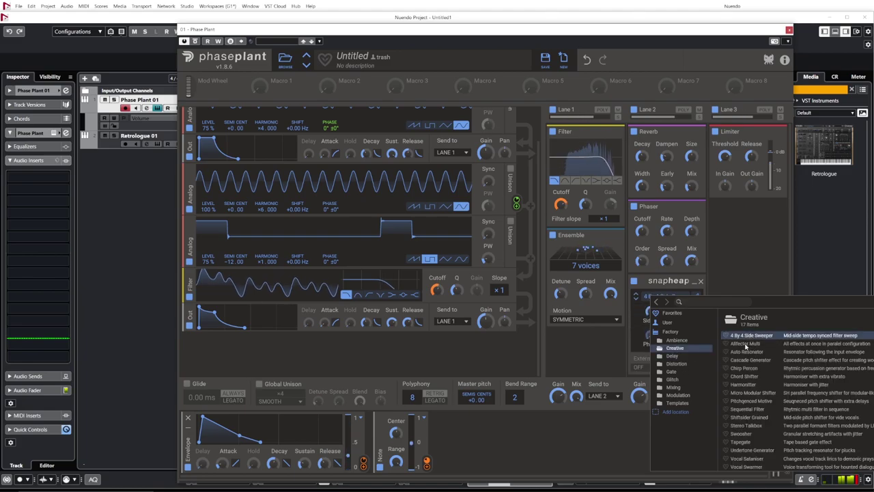
pyautogui.click(748, 343)
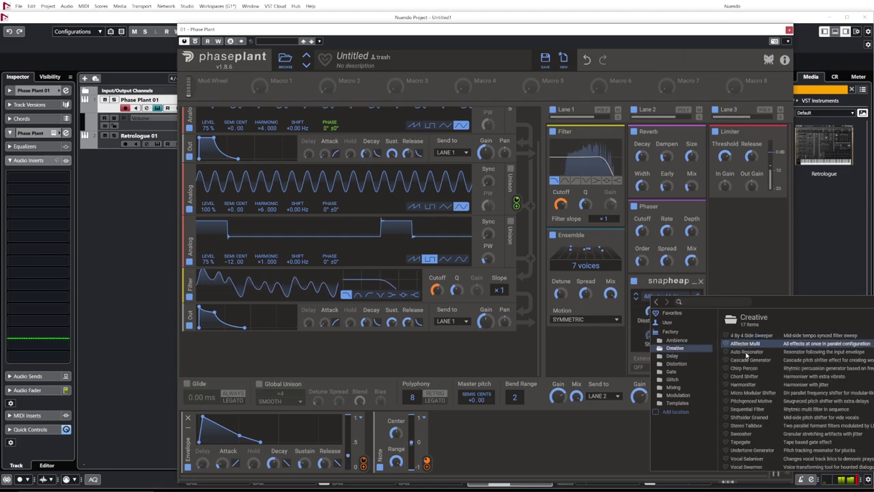
pyautogui.click(746, 352)
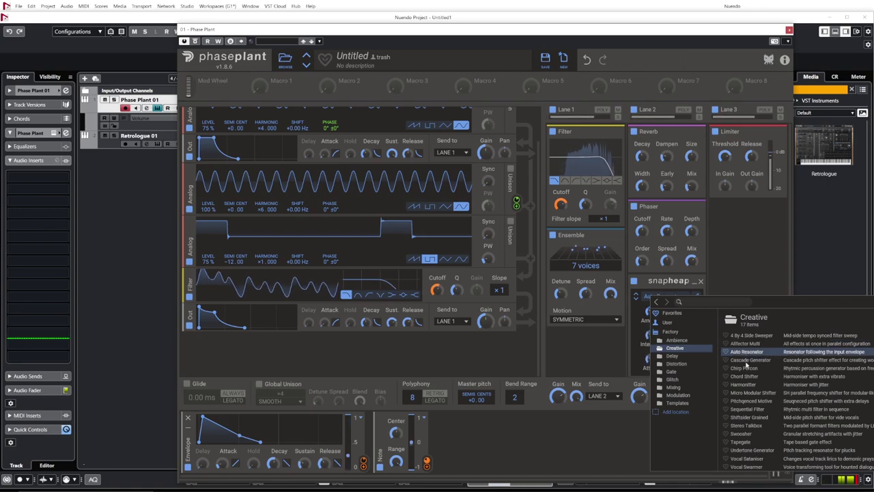
pyautogui.click(747, 360)
pyautogui.click(744, 369)
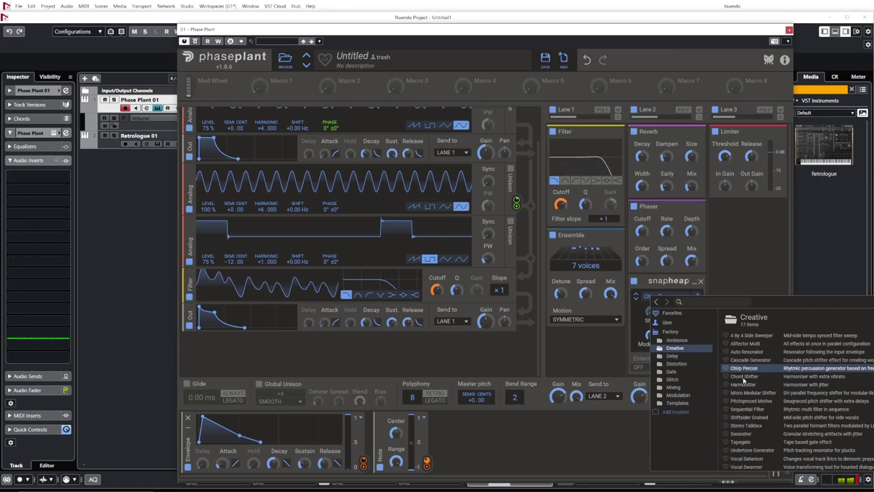
pyautogui.click(743, 377)
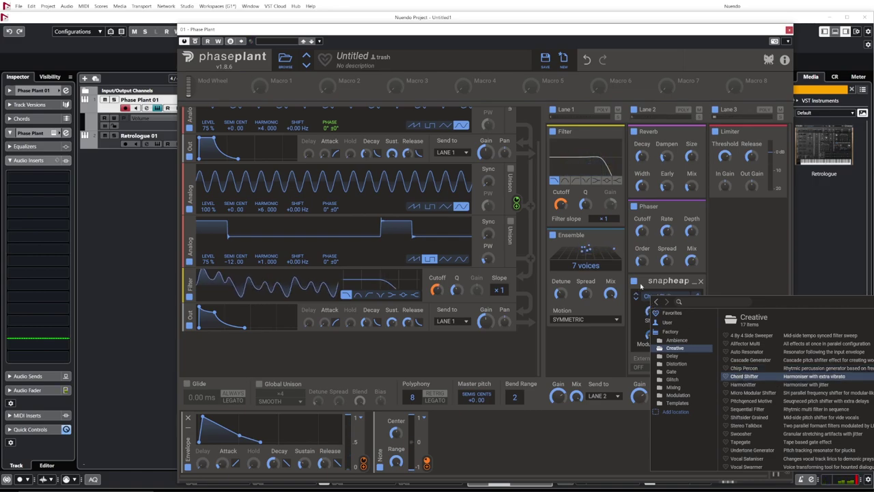
pyautogui.click(701, 283)
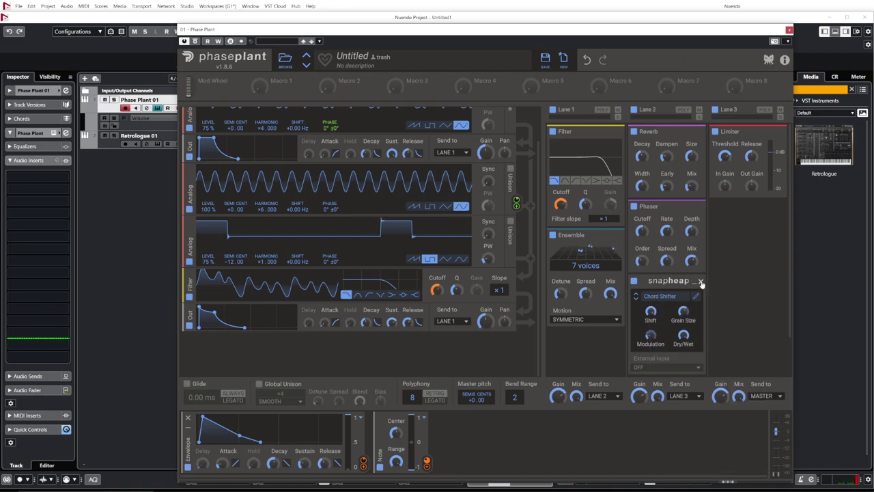
pyautogui.click(701, 282)
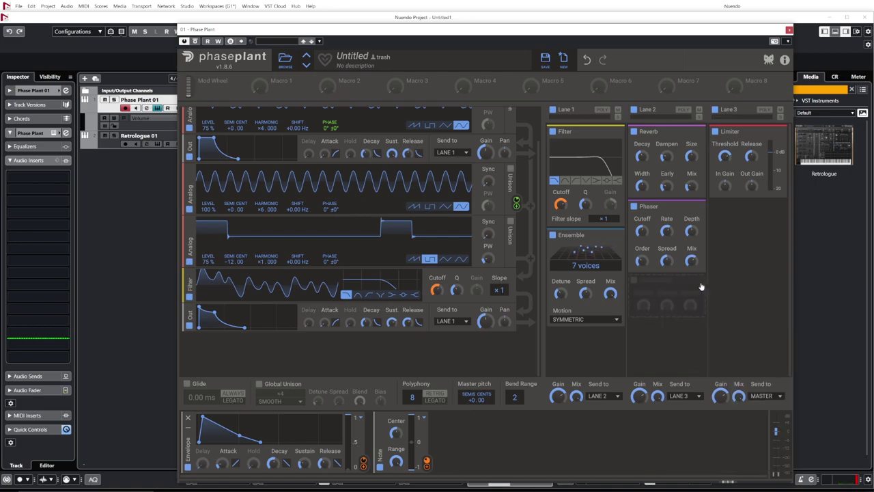